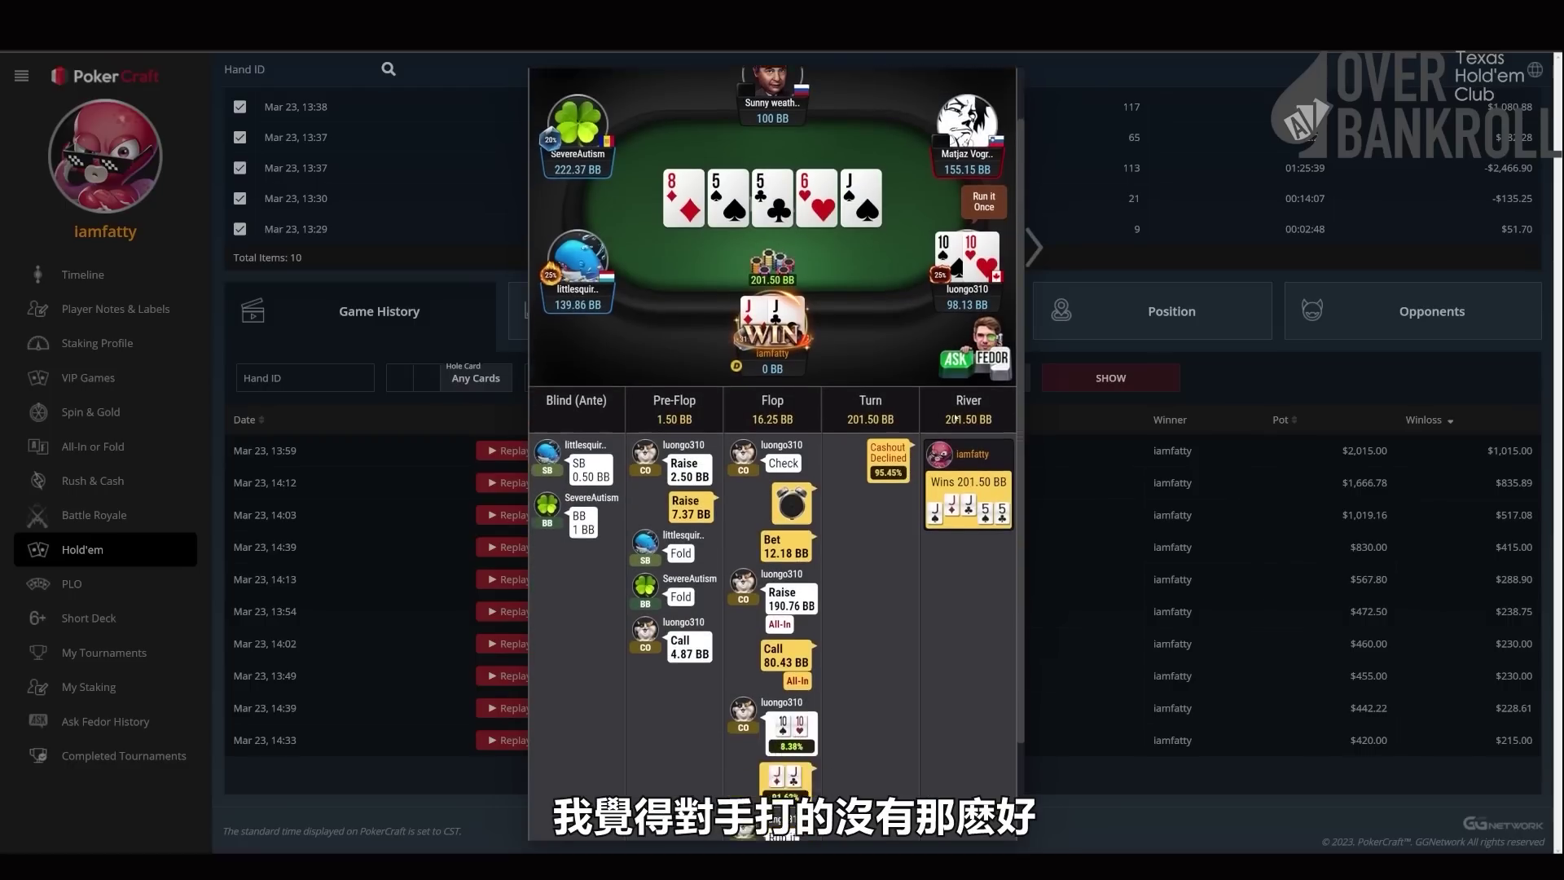
pyautogui.scroll(2, 859, 493)
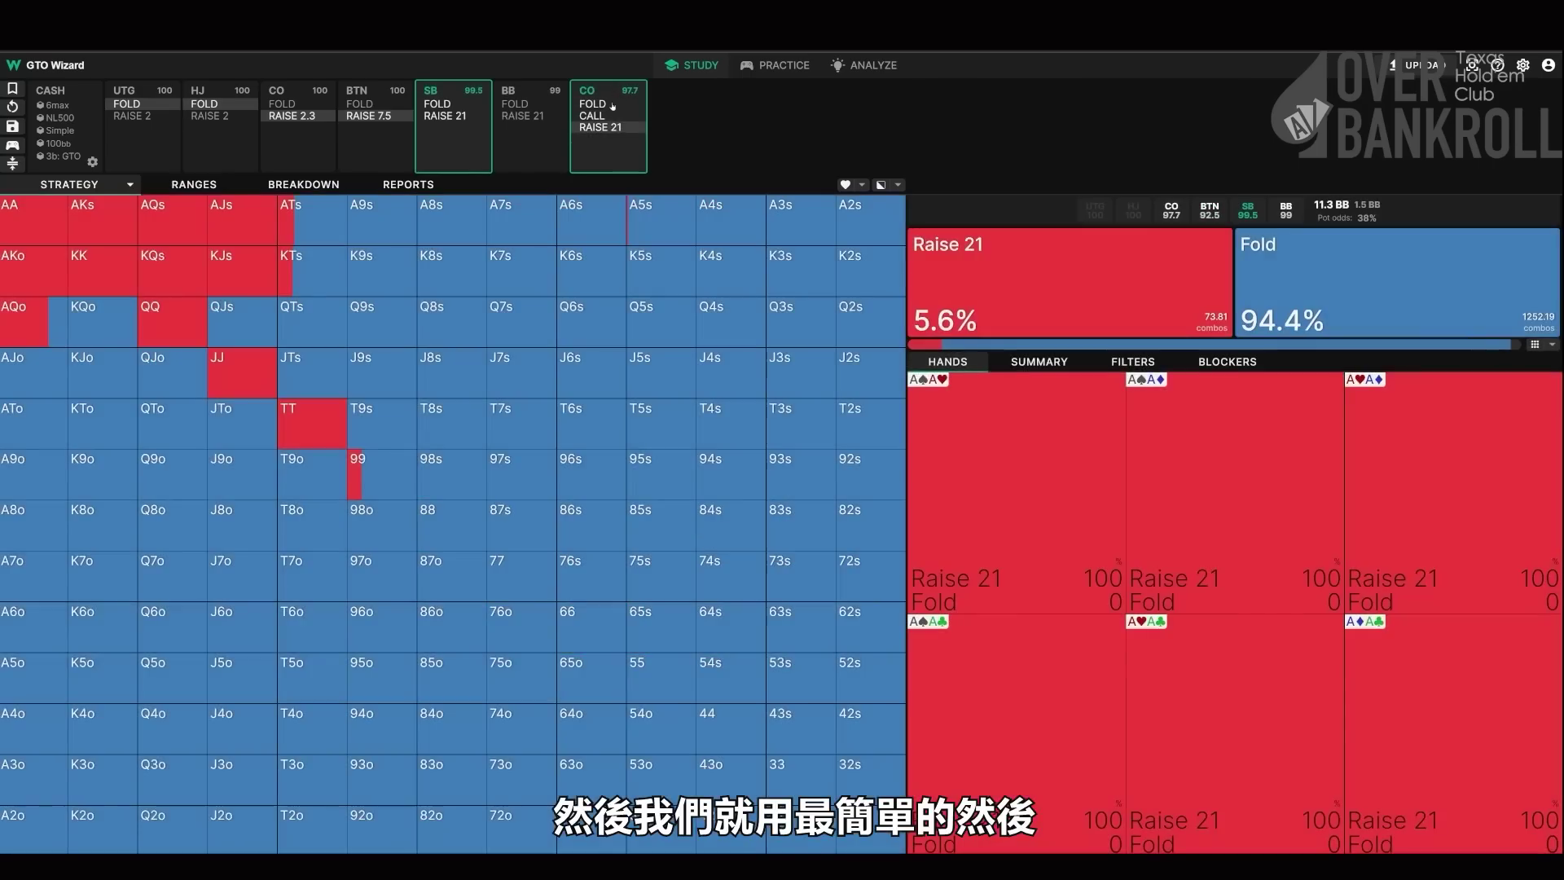
# - In GTO Wizard, have the cutoff call the button's 7.5 raise and set the flop to 8♦ 5♠ 5♣
pyautogui.click(611, 116)
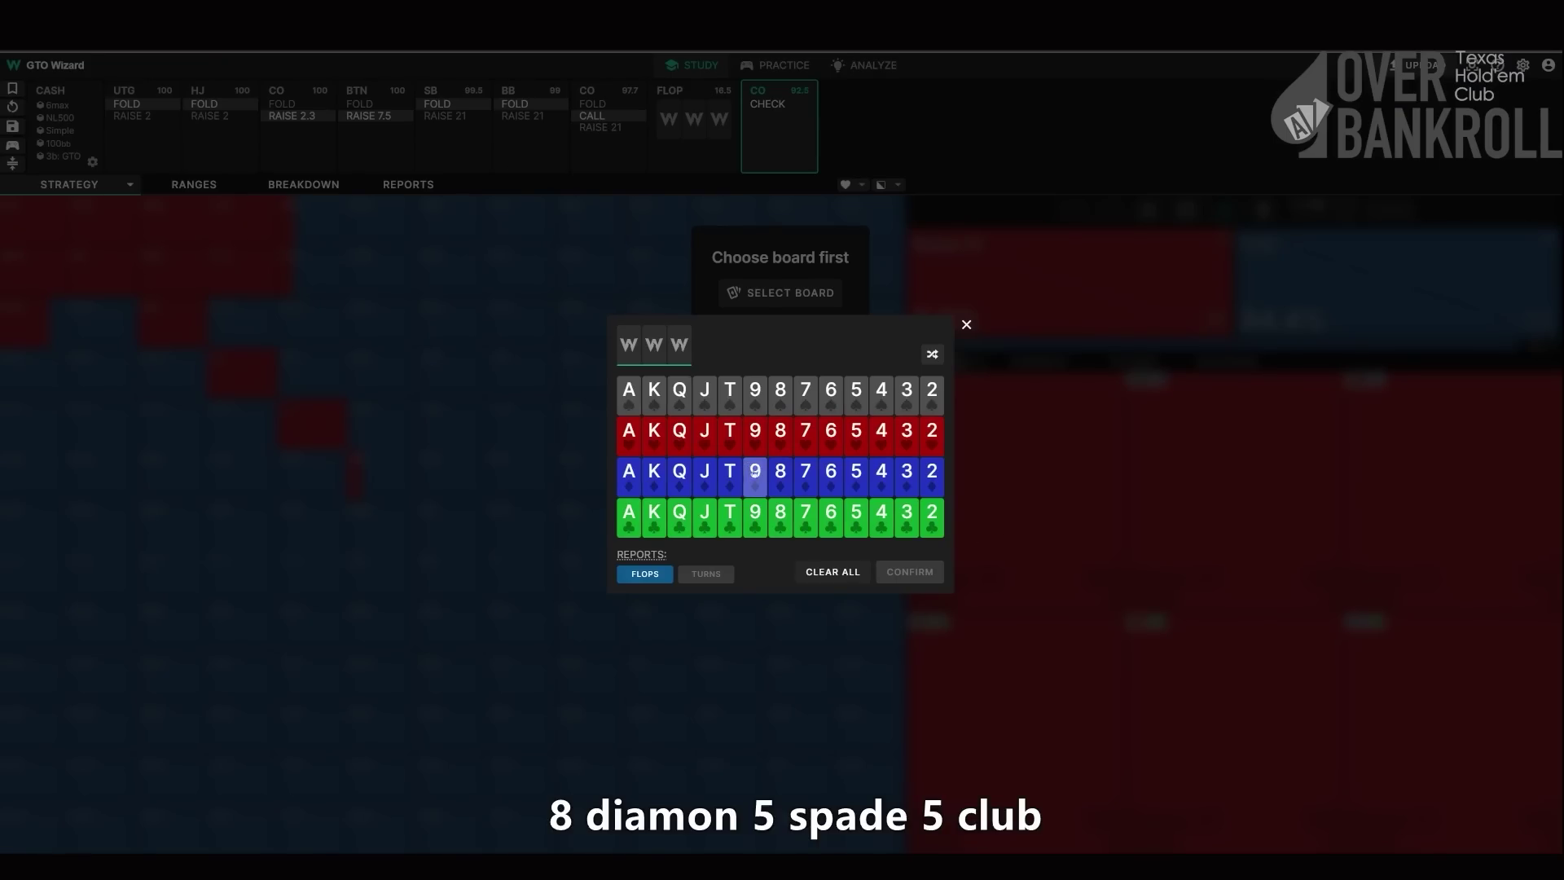
pyautogui.click(780, 486)
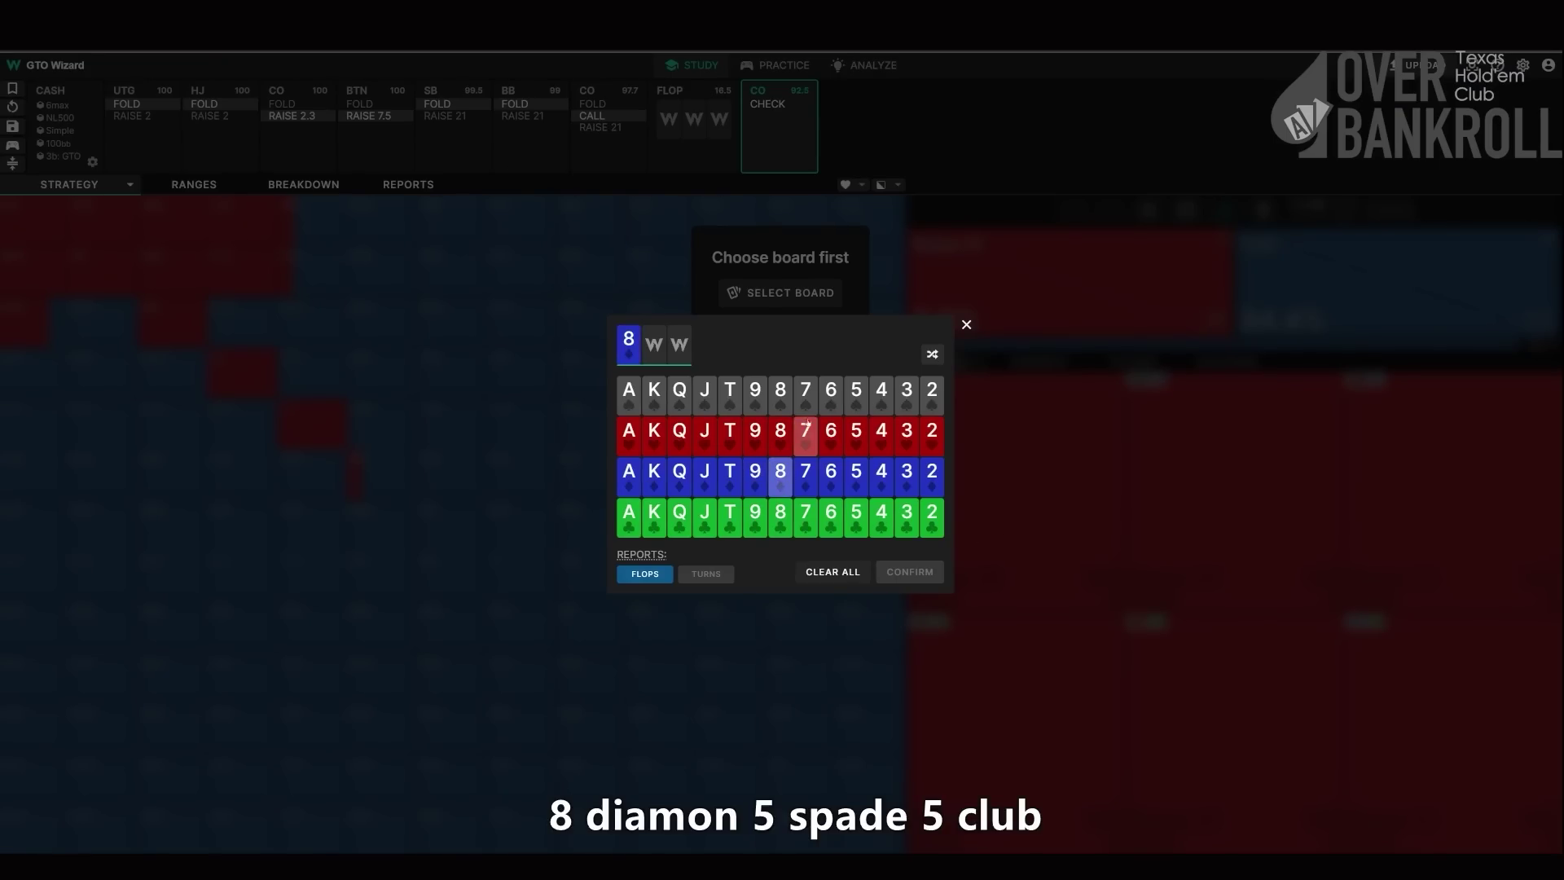
pyautogui.click(856, 395)
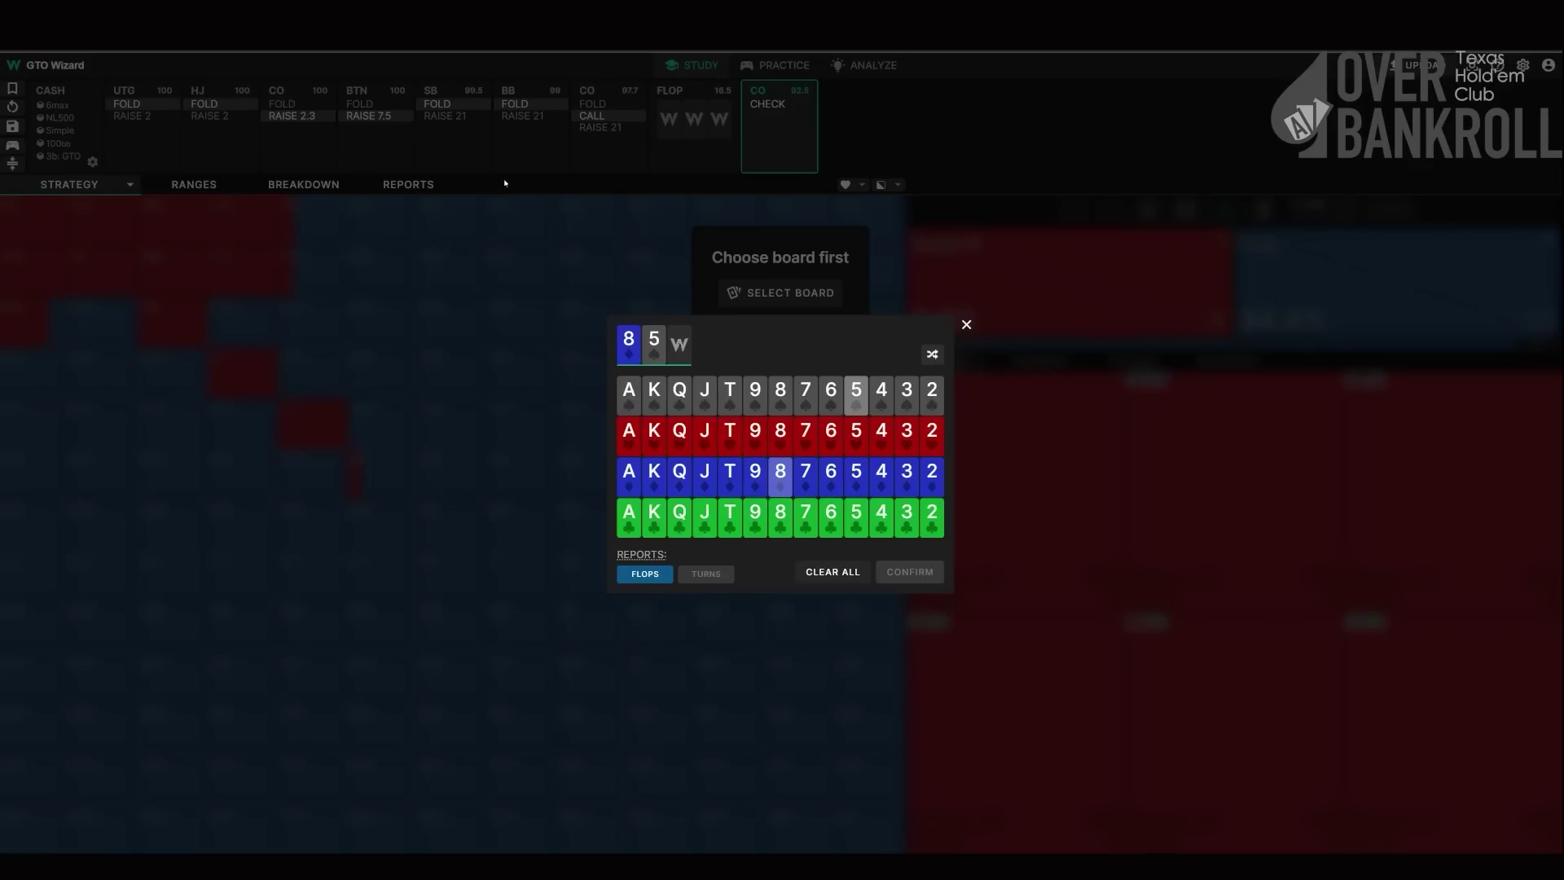
pyautogui.click(855, 517)
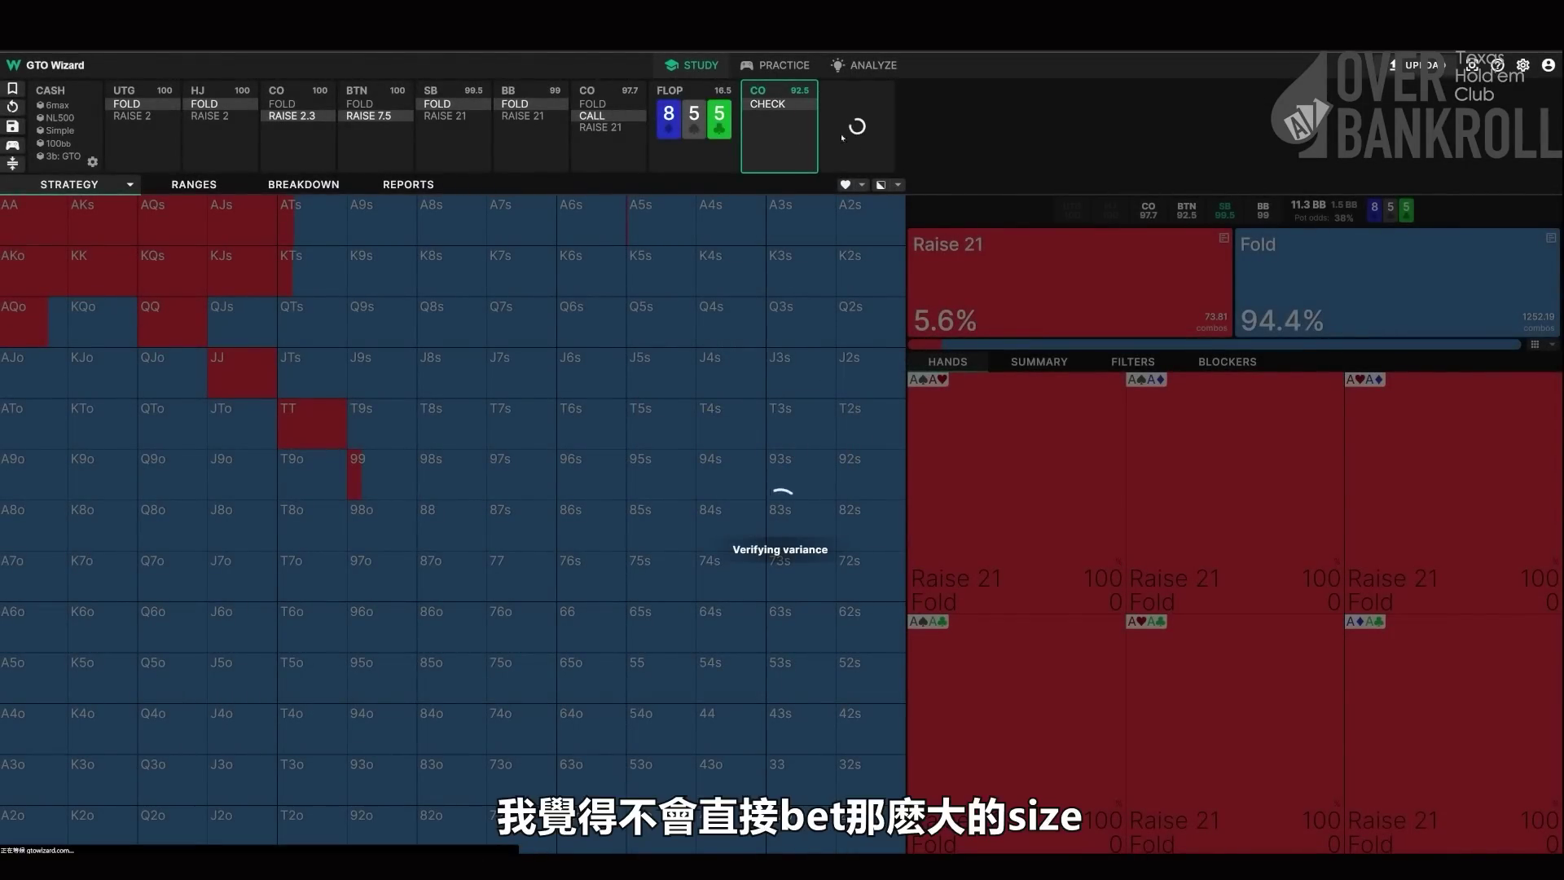
# - Have the button bet 10.9 (66%) after the cutoff's check and examine the cutoff's response
pyautogui.click(856, 126)
pyautogui.click(861, 127)
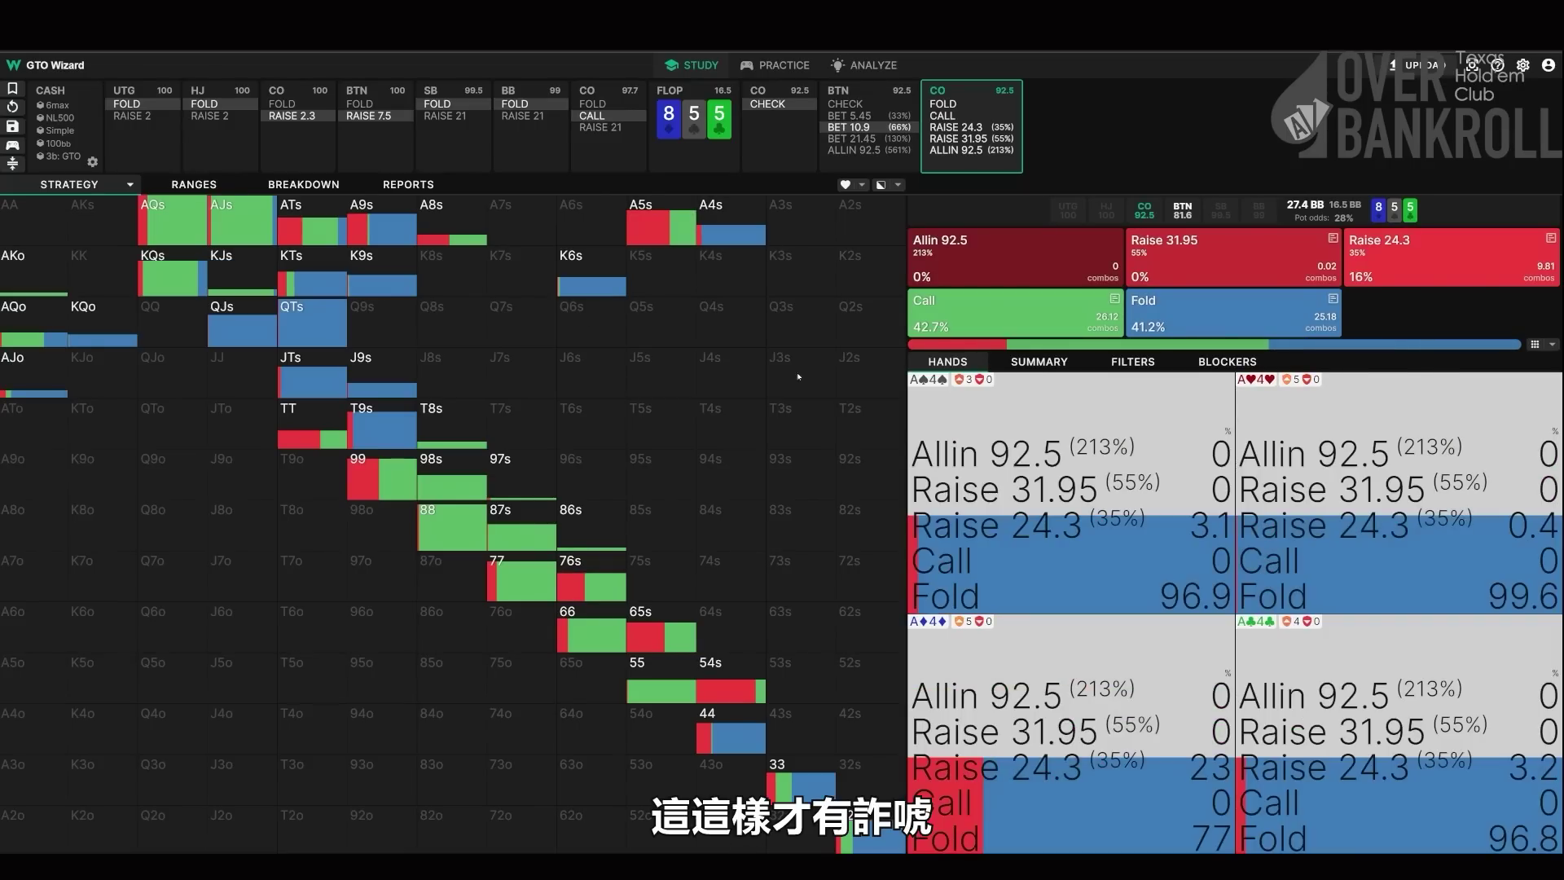
pyautogui.click(977, 253)
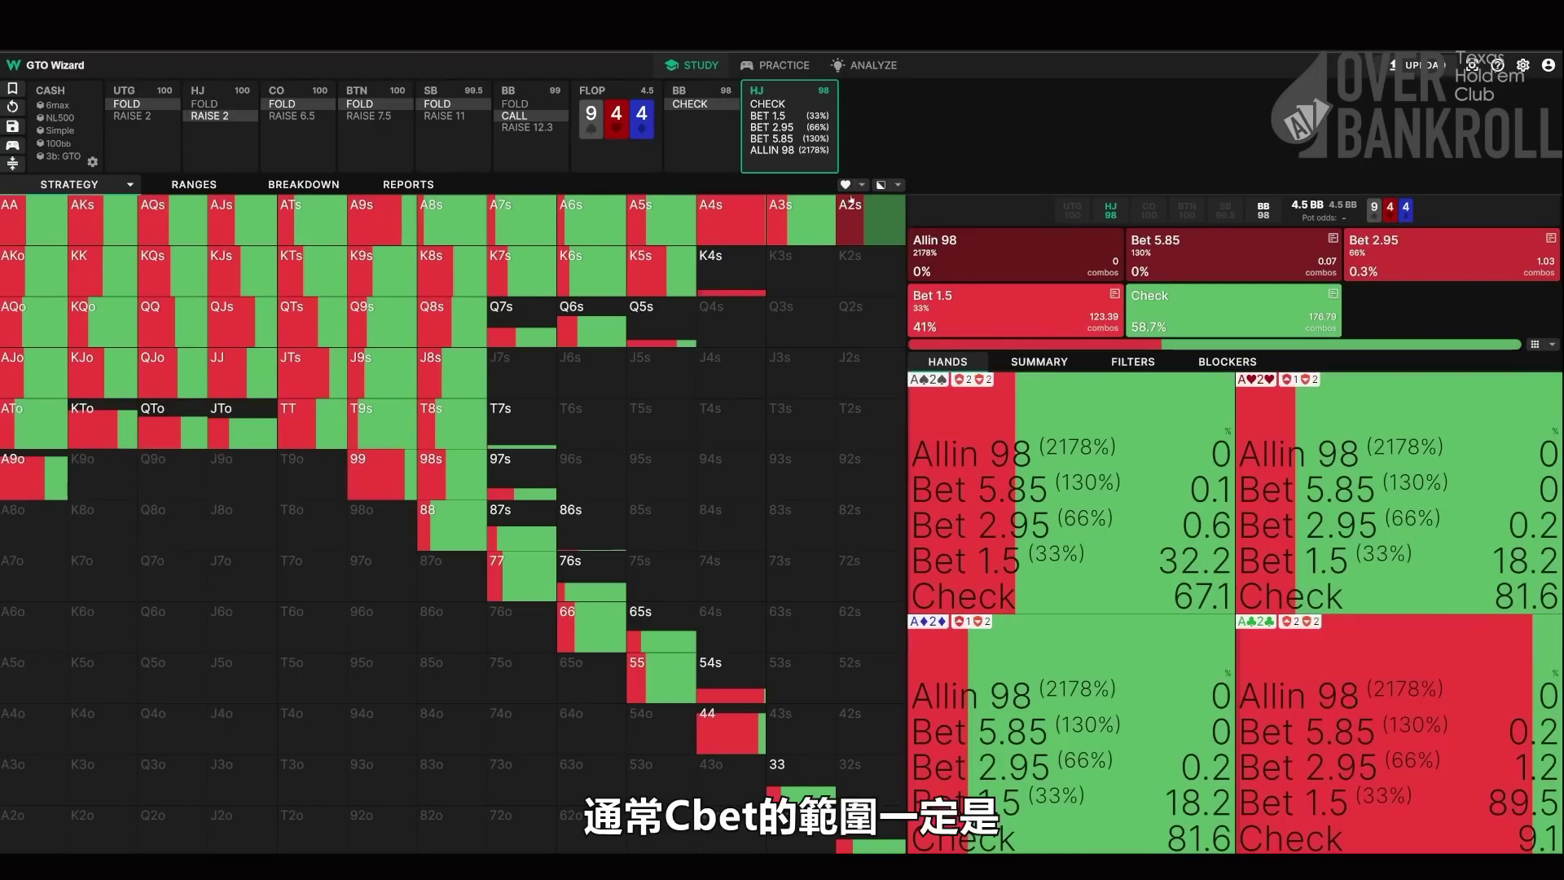
# - Isolate the hijack's Bet 1.5 range on the 9-4-4 flop for comparison with checking, and clear the filter
pyautogui.click(1059, 306)
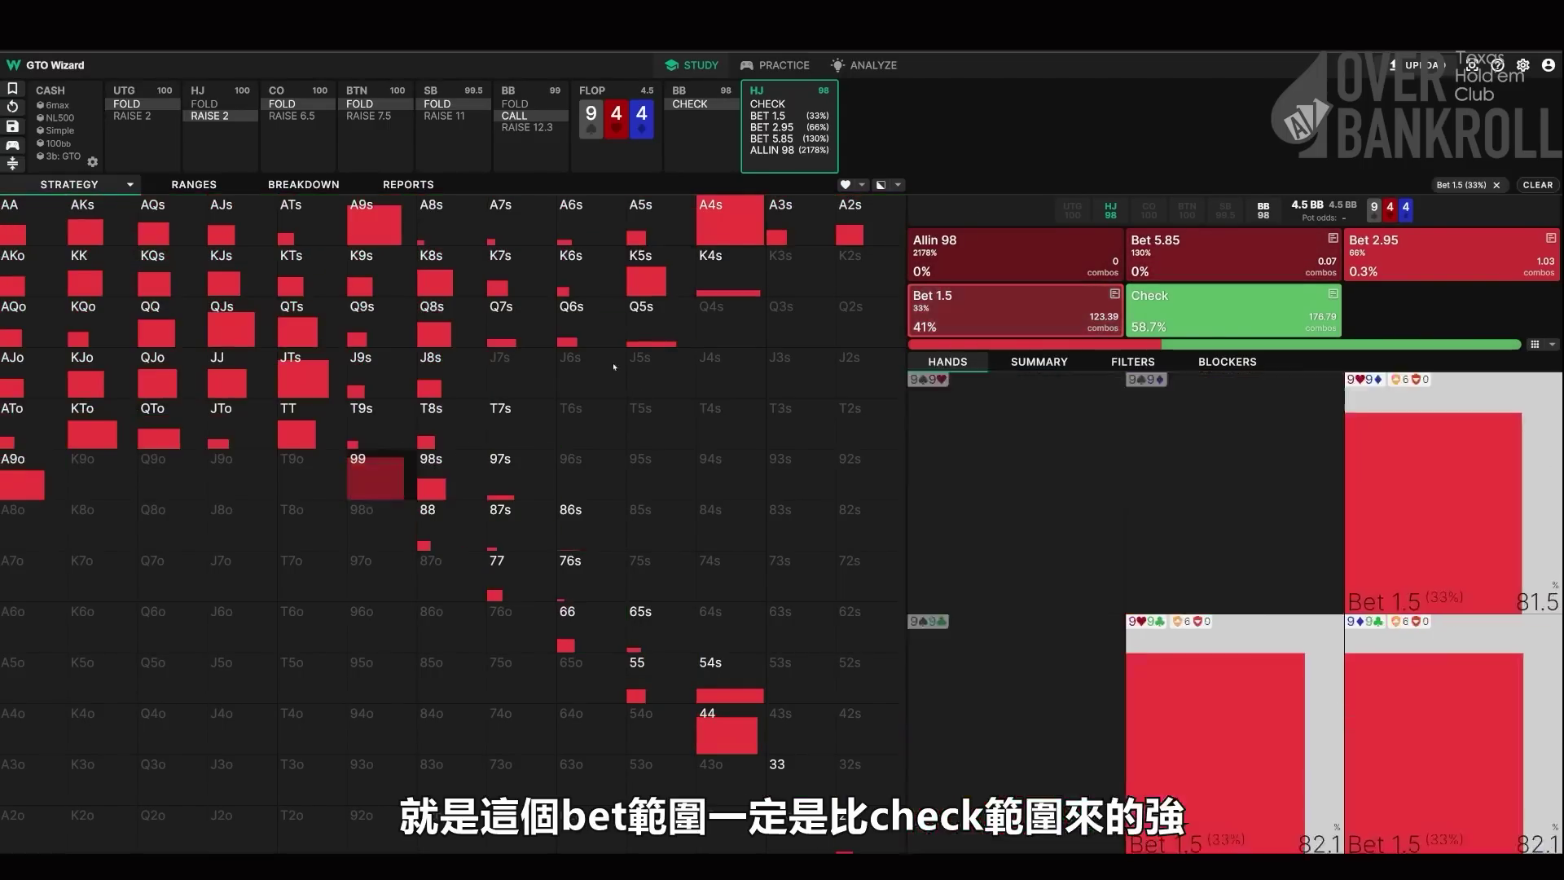
pyautogui.click(1230, 311)
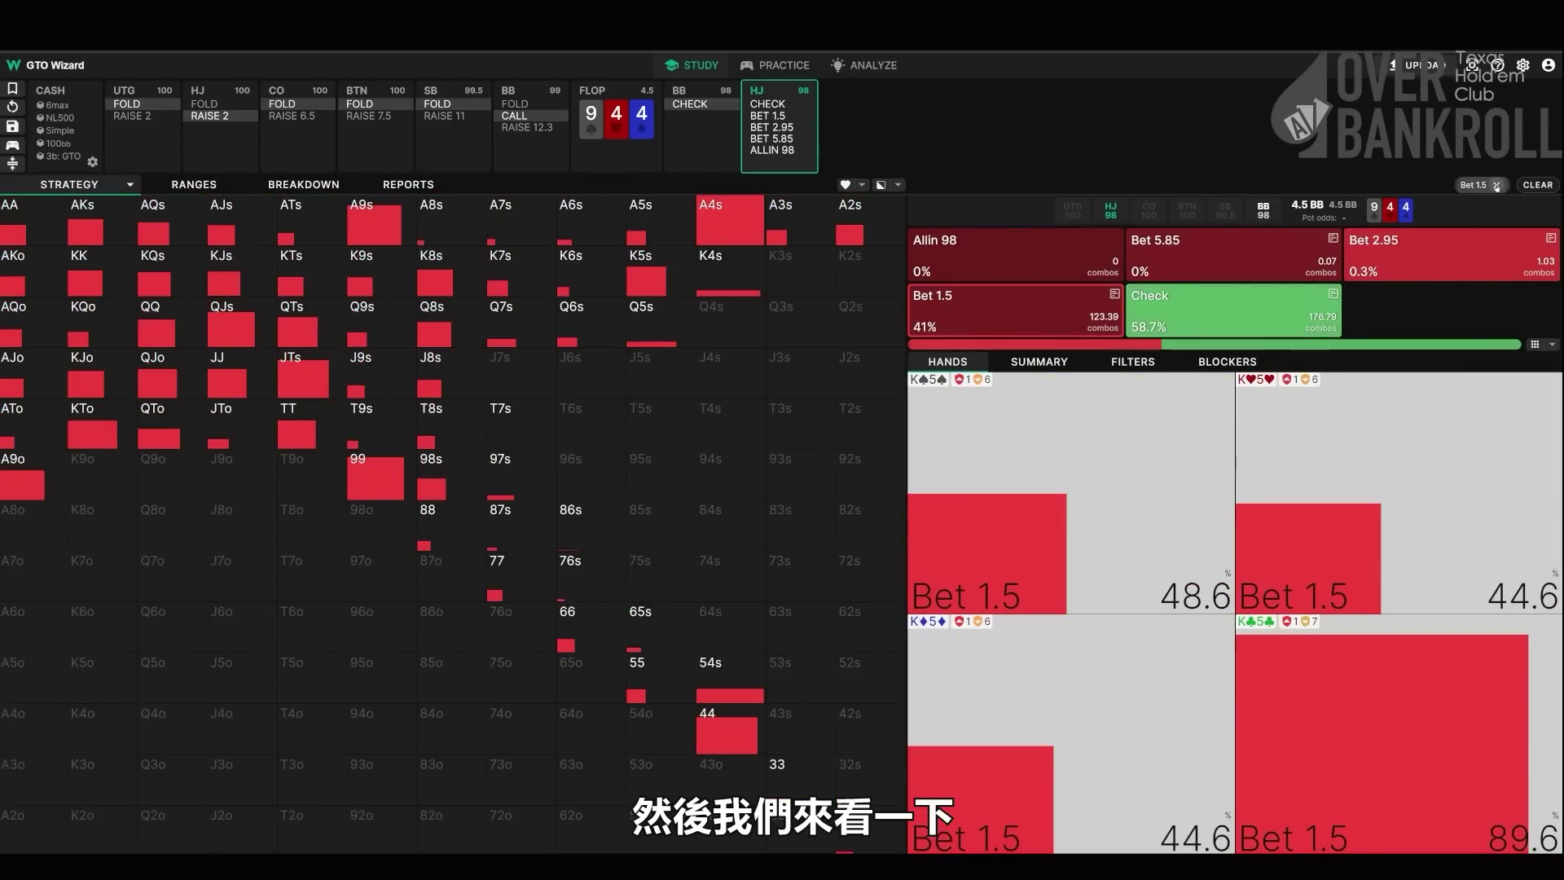
pyautogui.click(1533, 185)
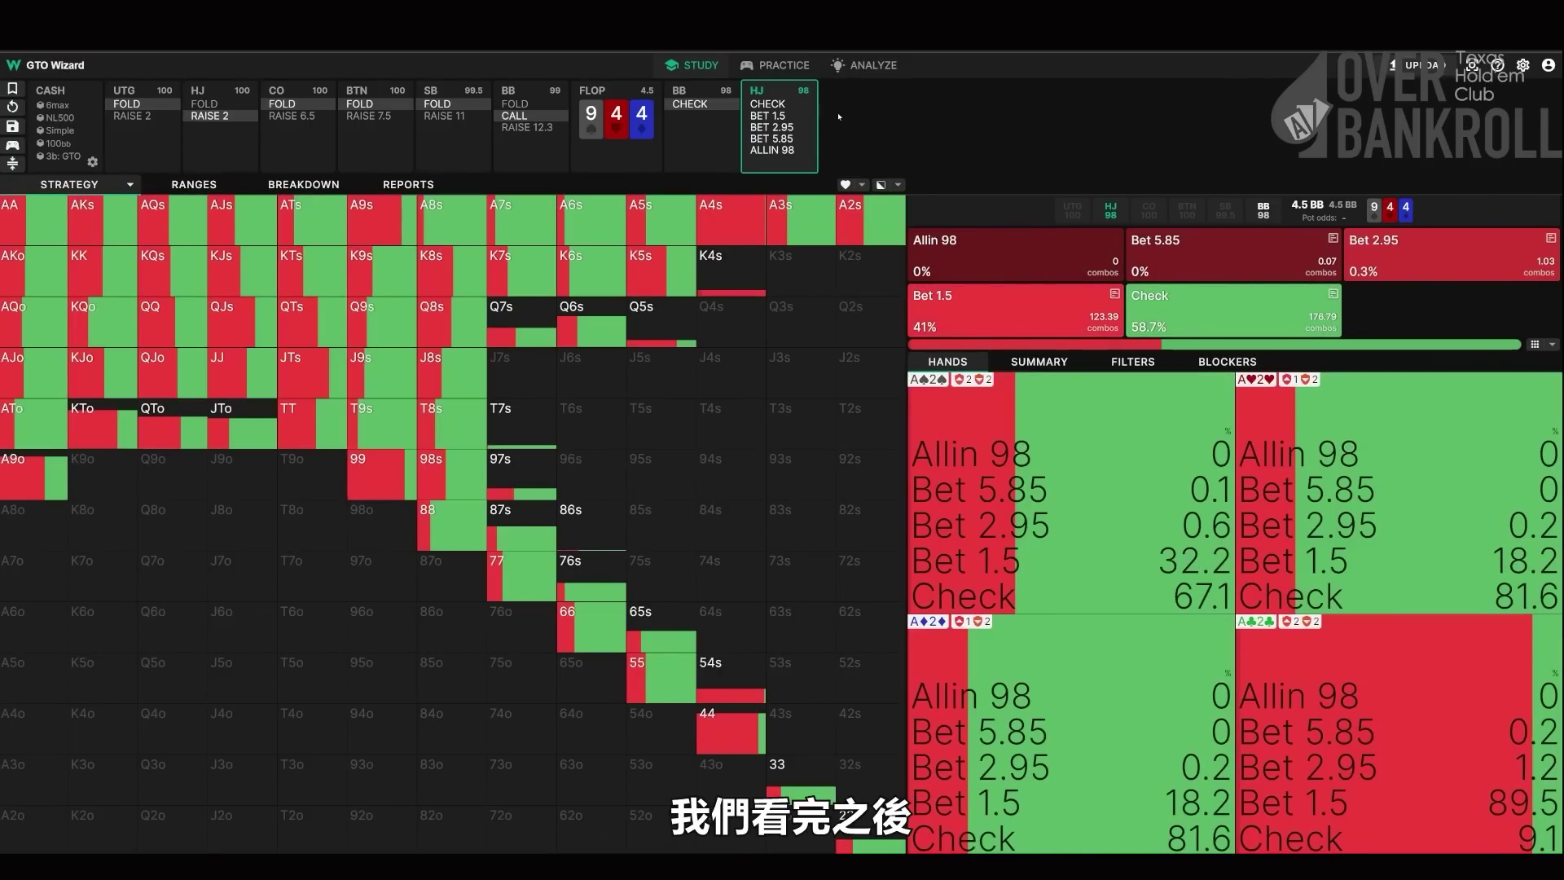
# - Compare the hijack's 1.5 flop bet with the big blind's response, and have the big blind raise to 5.25
pyautogui.click(767, 115)
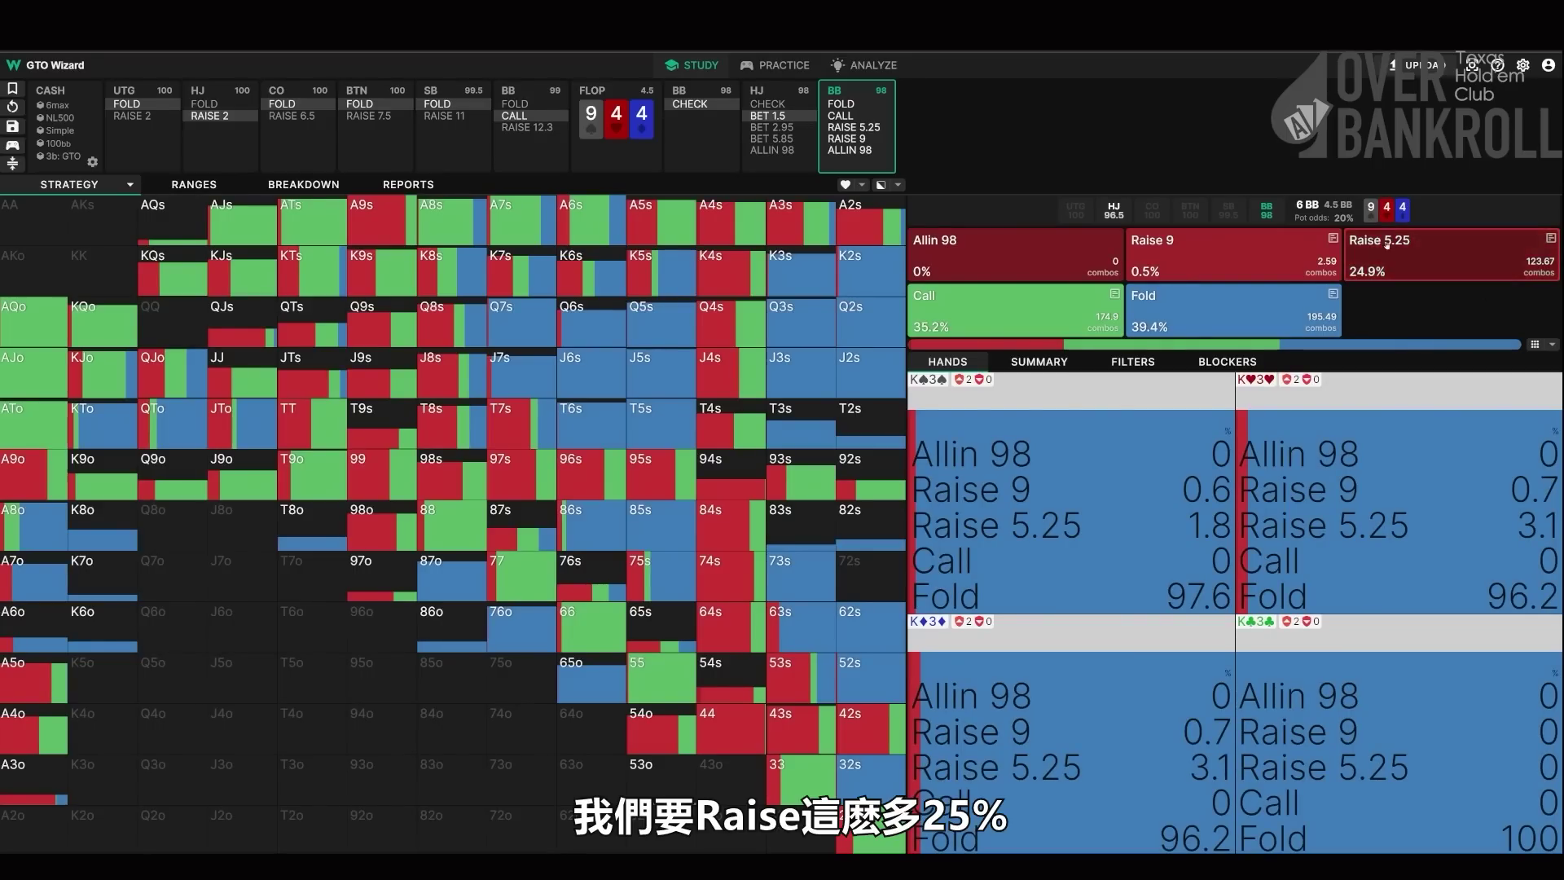
pyautogui.click(779, 94)
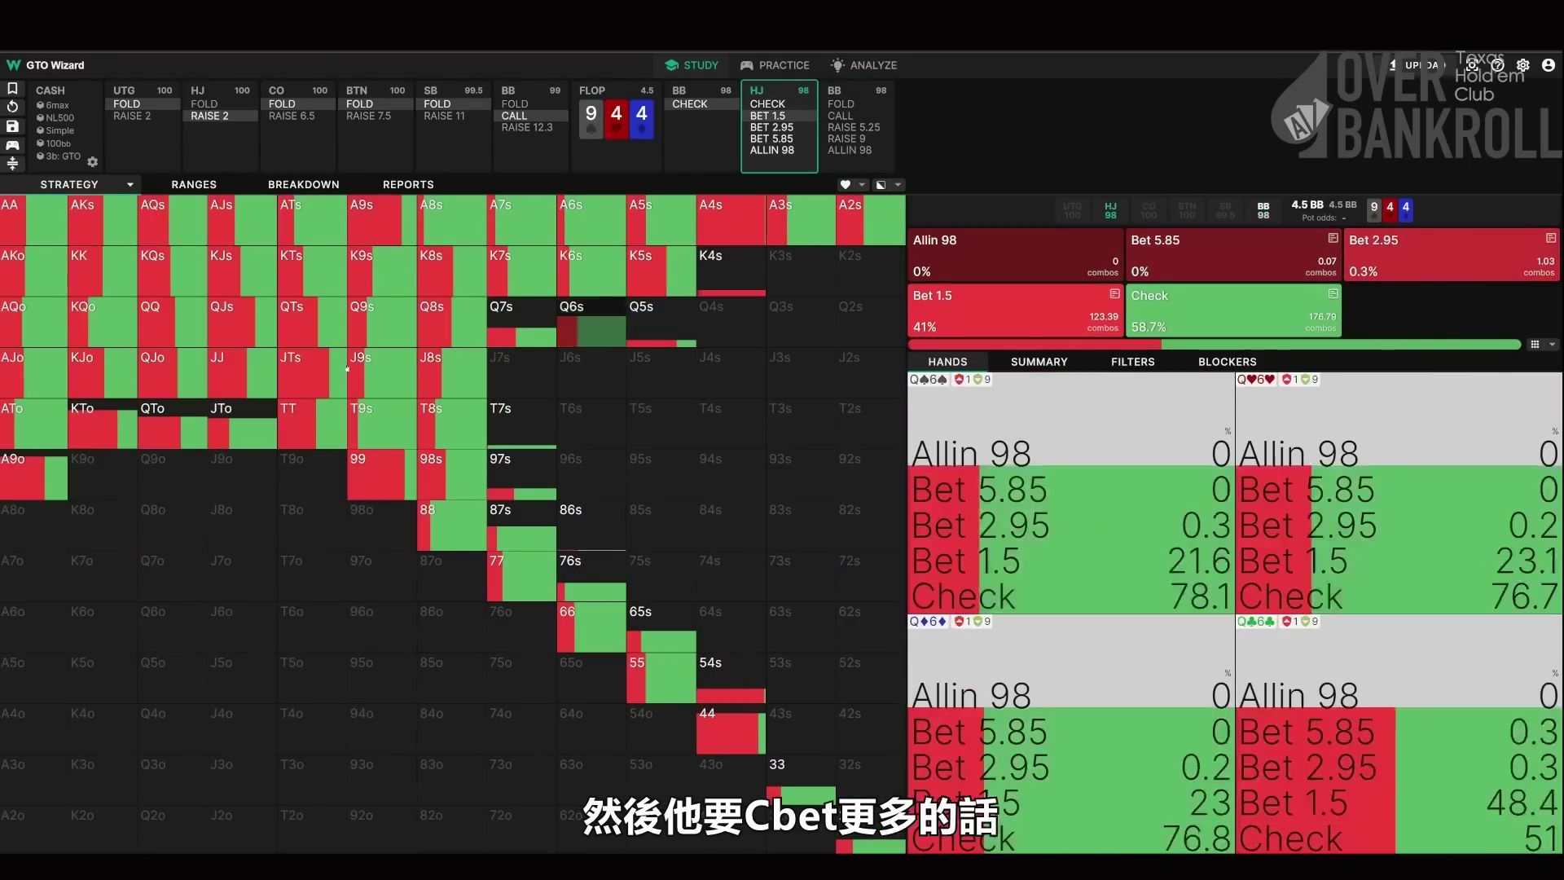
pyautogui.click(875, 96)
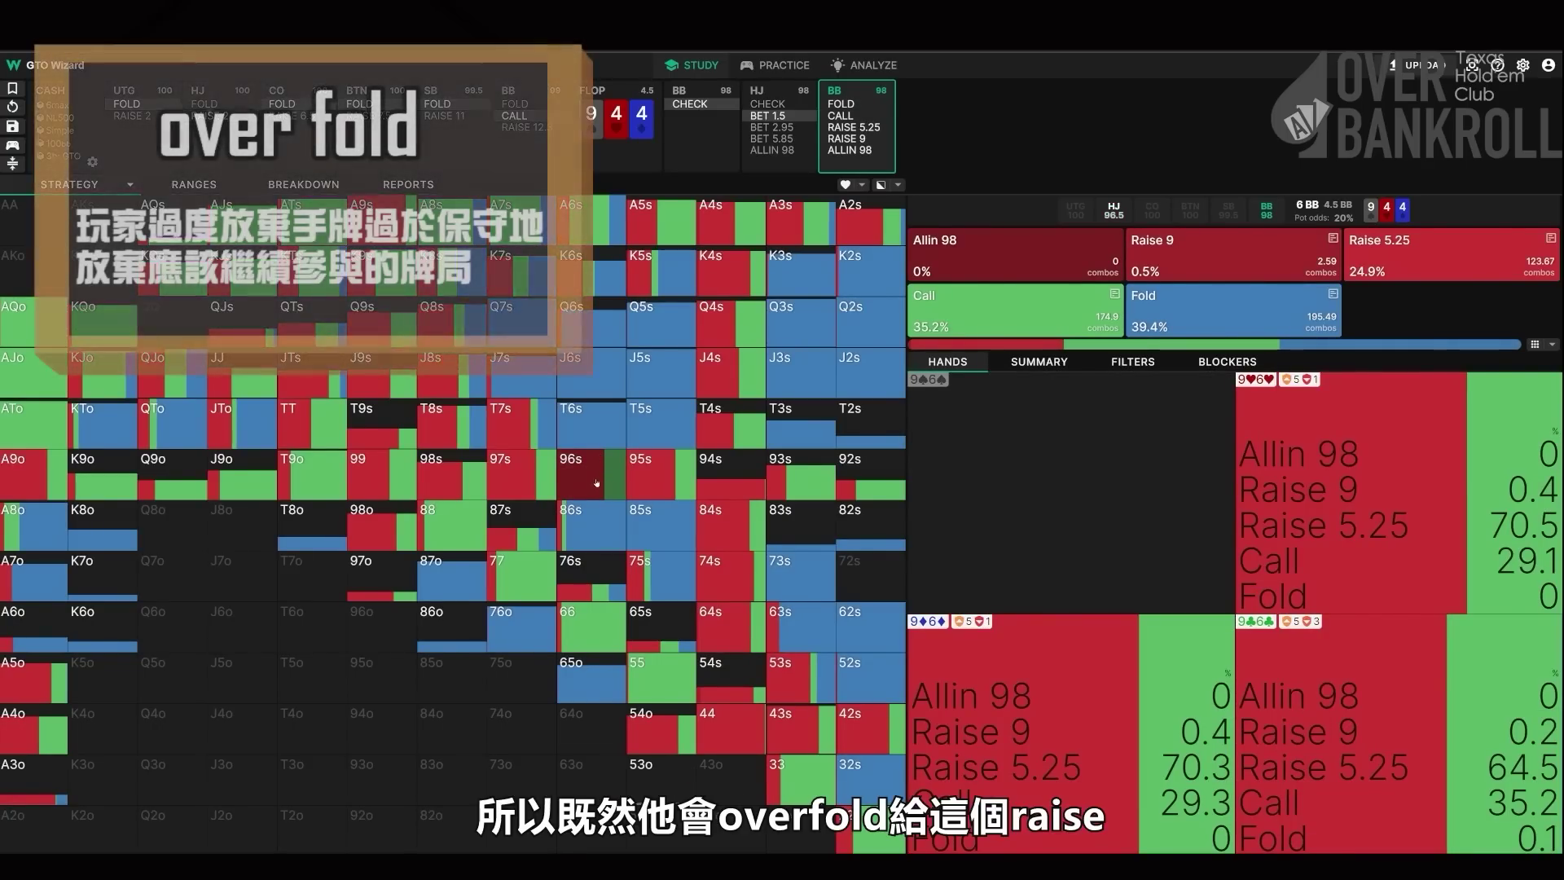
pyautogui.click(860, 128)
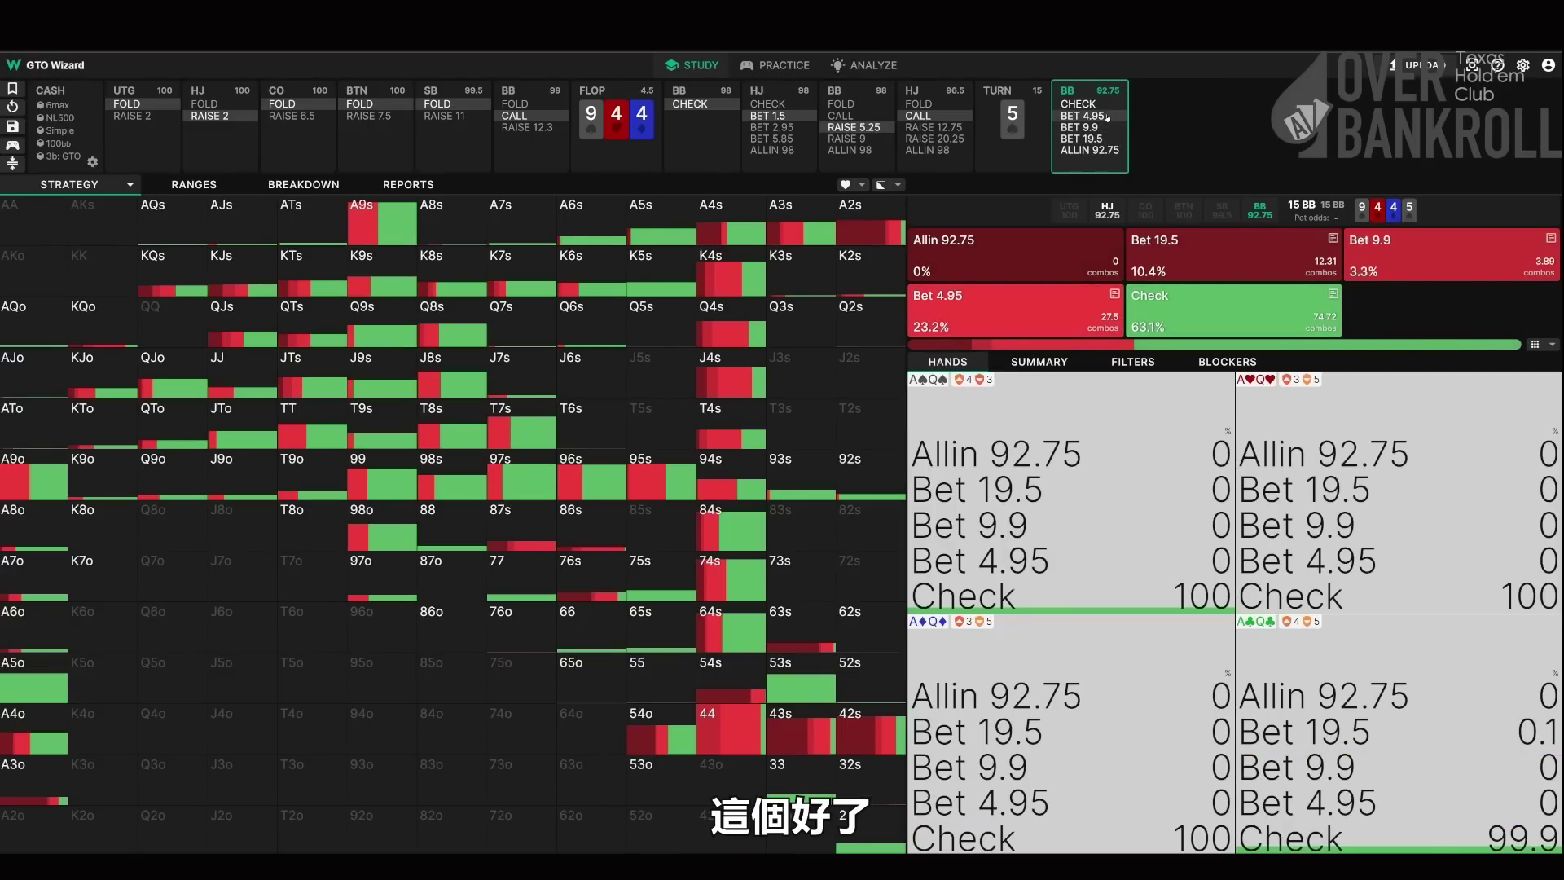
# - Have the big blind bet 19.5 on the turn 5 and the hijack call
pyautogui.click(1091, 139)
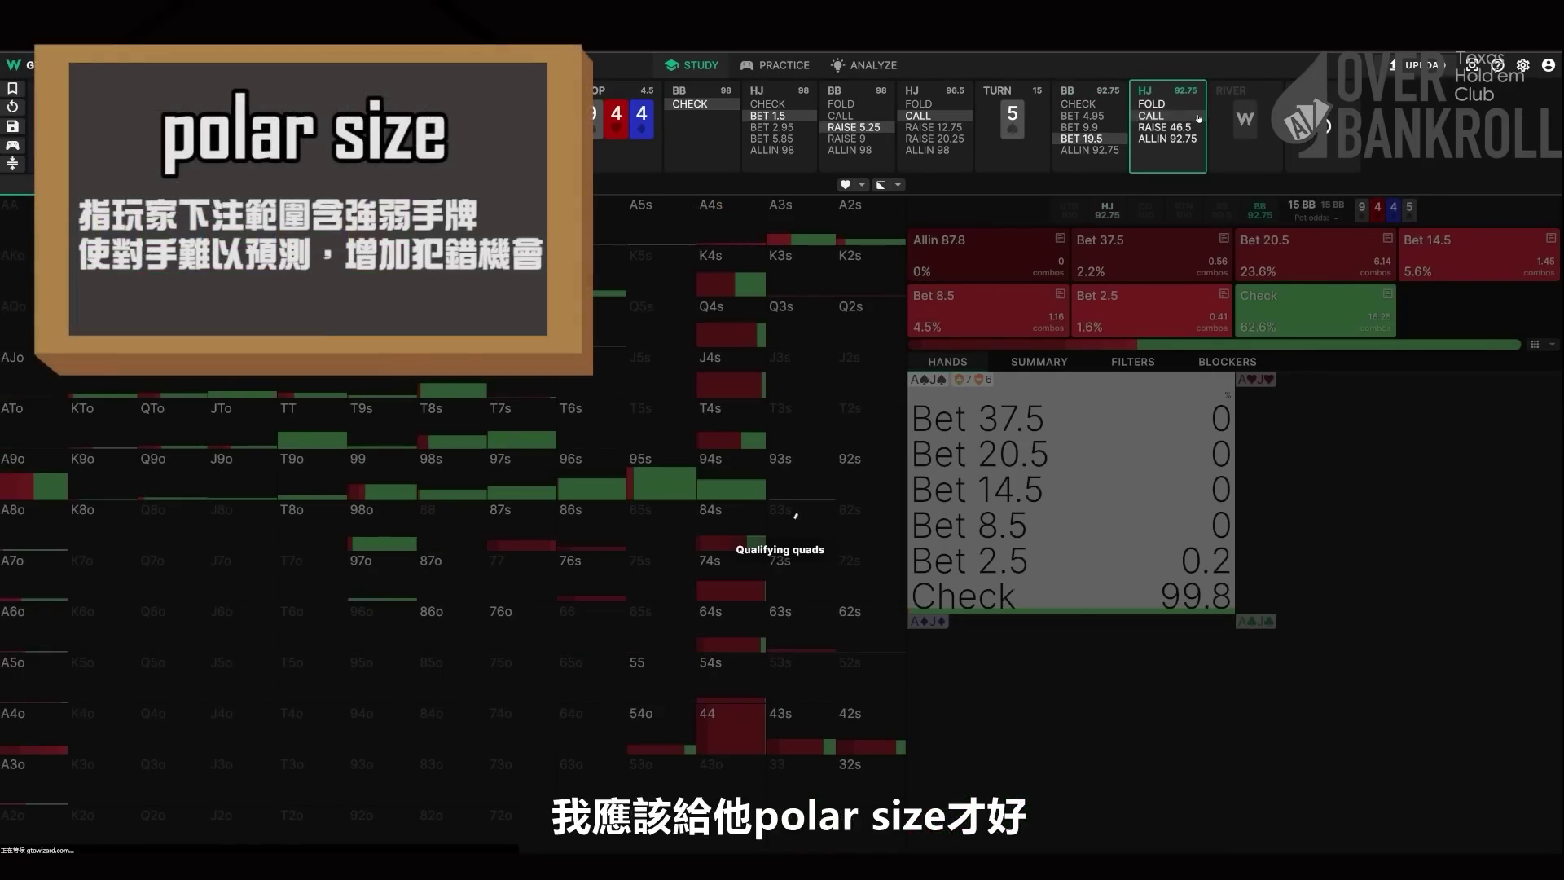
pyautogui.click(1198, 119)
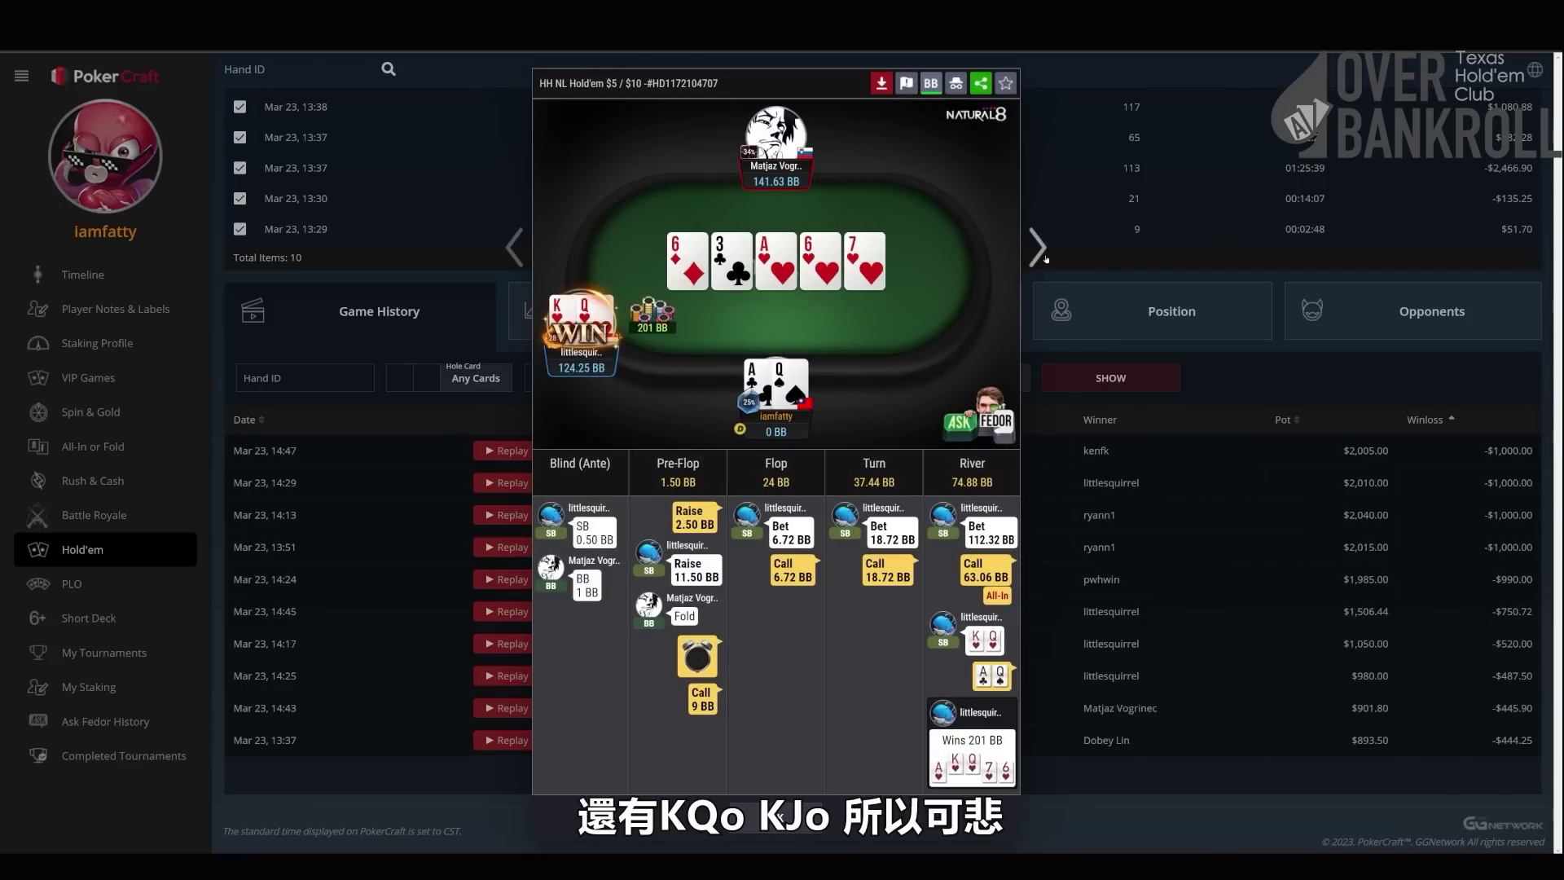
# - Show the next PokerCraft hand, with pocket jacks on the 8-4-3-3-K board, and review its betting on each street
pyautogui.click(1038, 248)
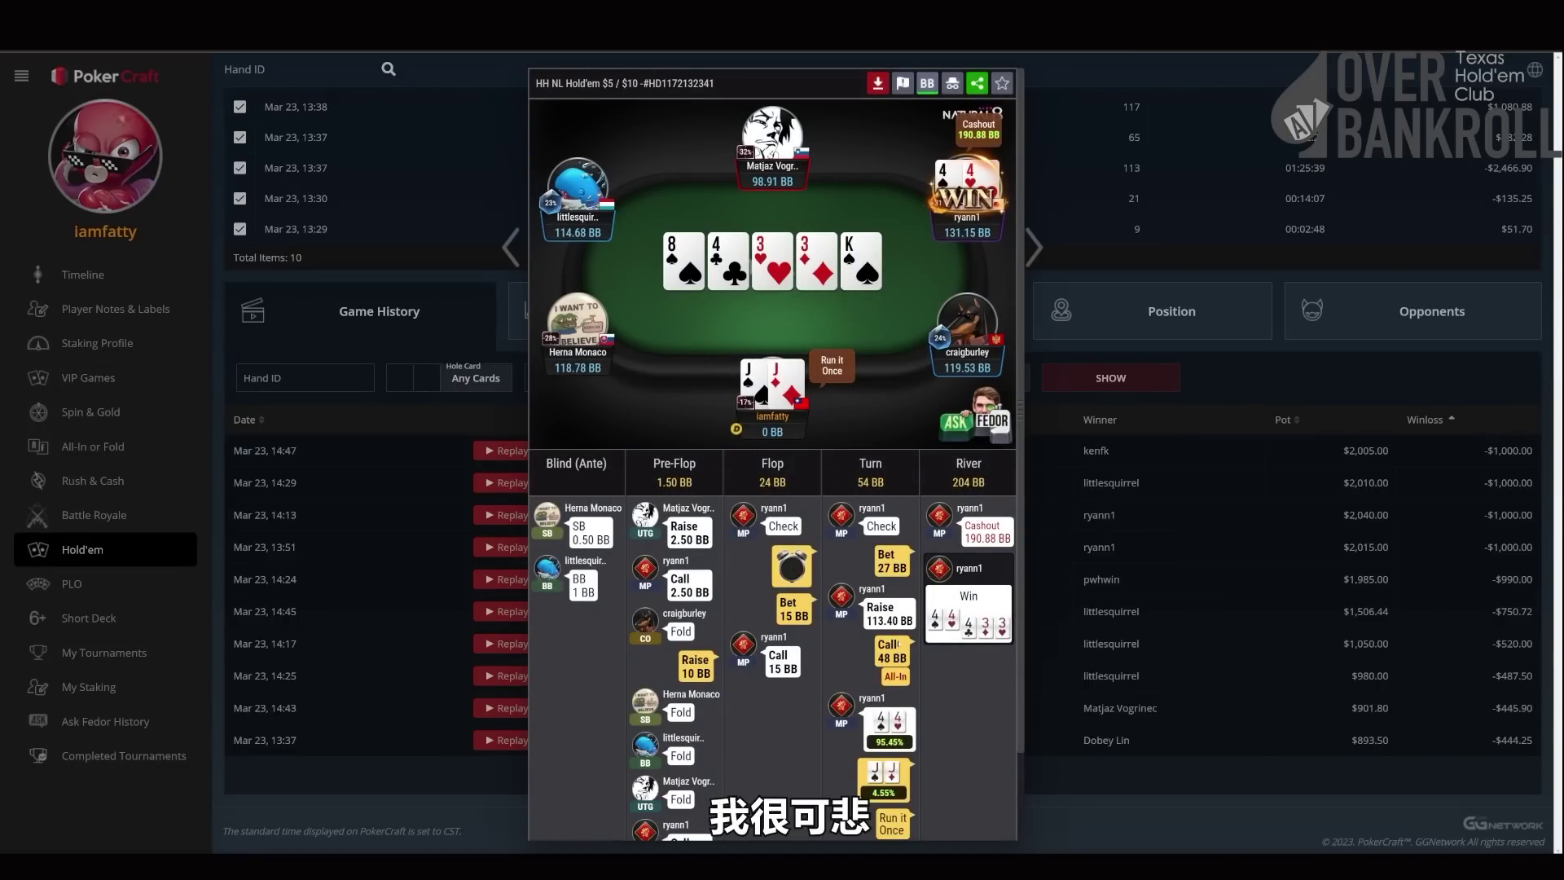
pyautogui.scroll(-3, 969, 221)
pyautogui.scroll(3, 969, 221)
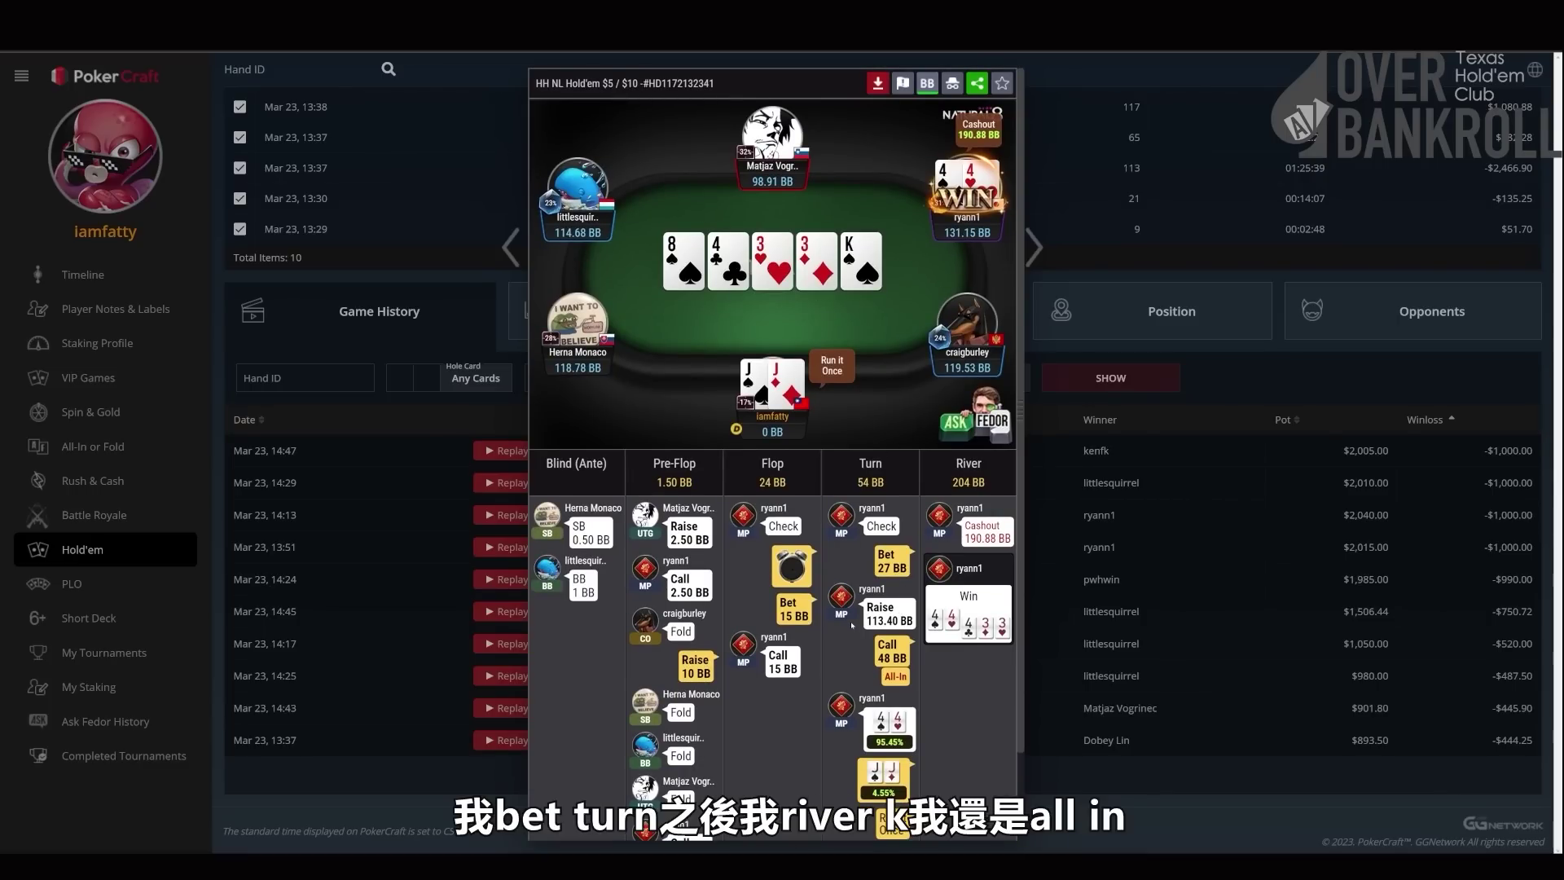
pyautogui.scroll(-3, 890, 320)
pyautogui.scroll(3, 890, 320)
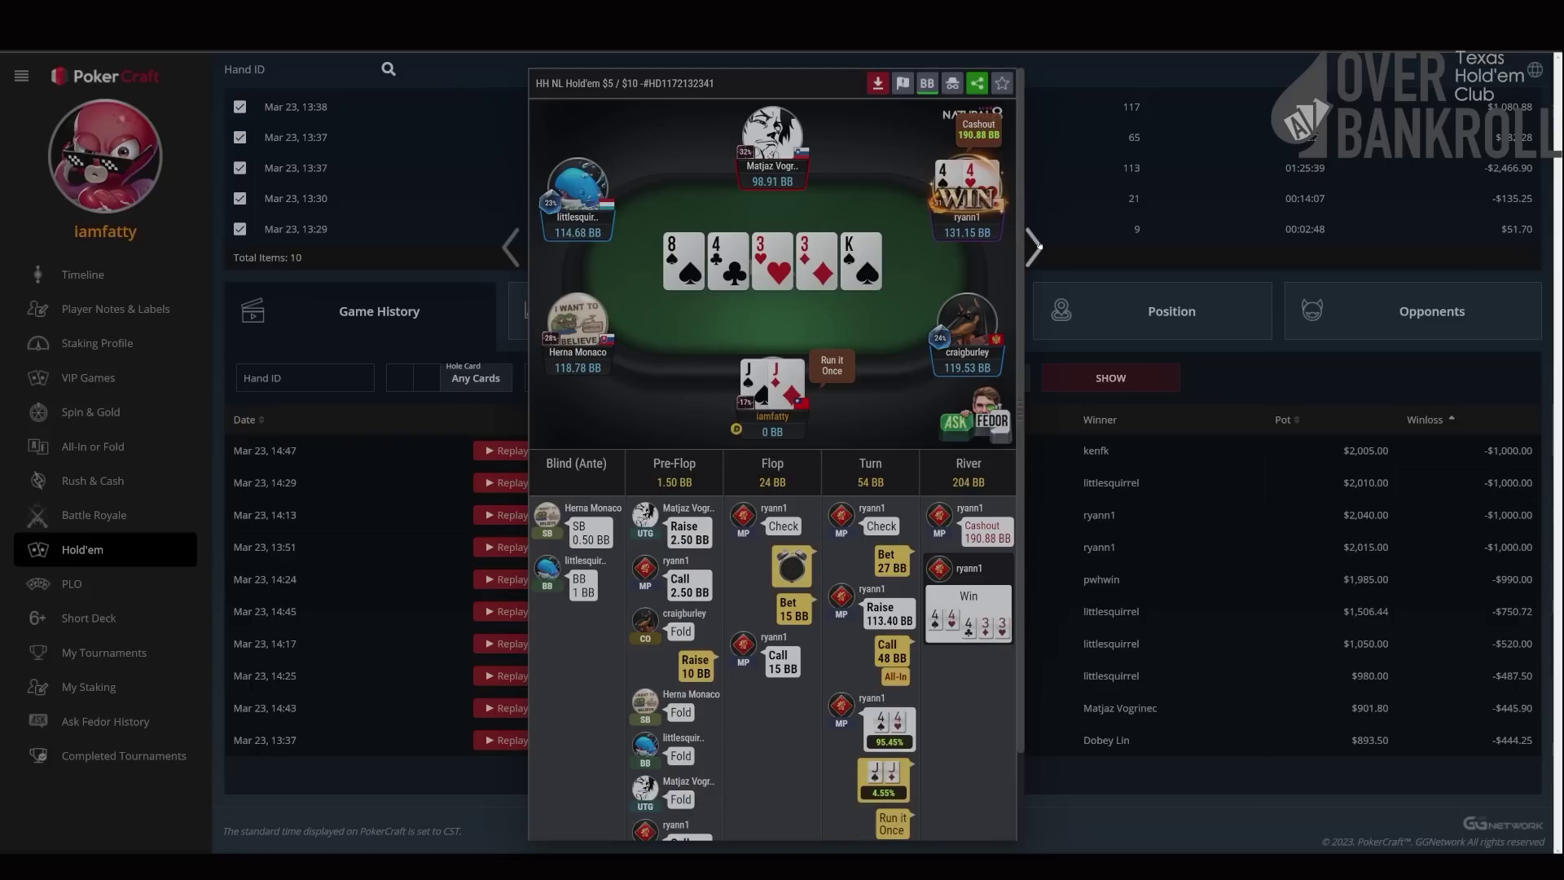
# - Review the next hand, with A-10 on the J-A-J-8-3 board, and read the saved note on the UTG opponent
pyautogui.click(1034, 246)
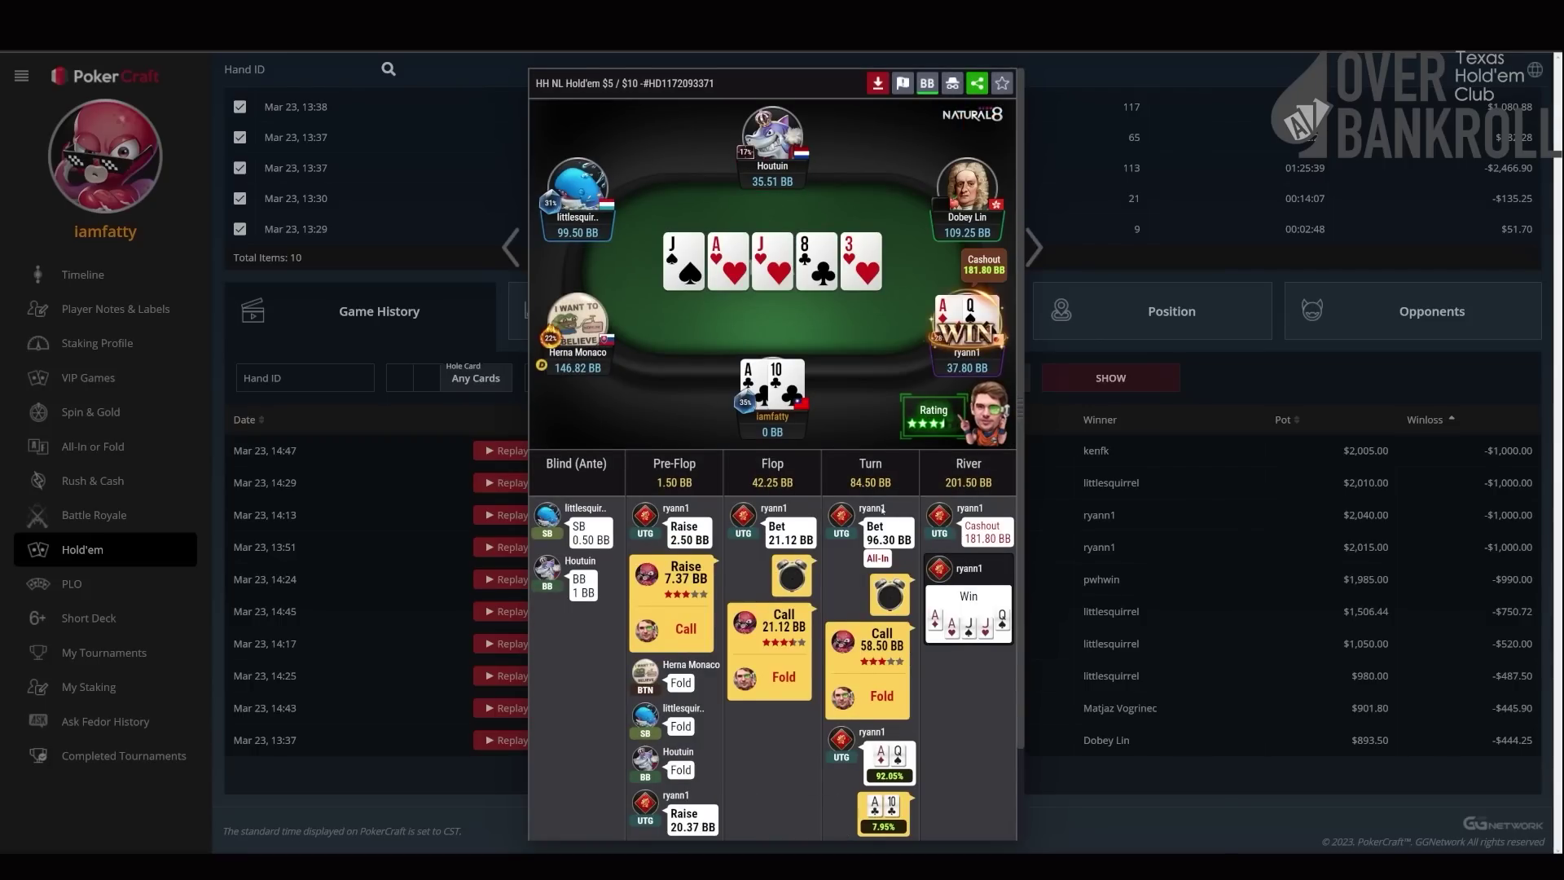
pyautogui.scroll(-2, 833, 559)
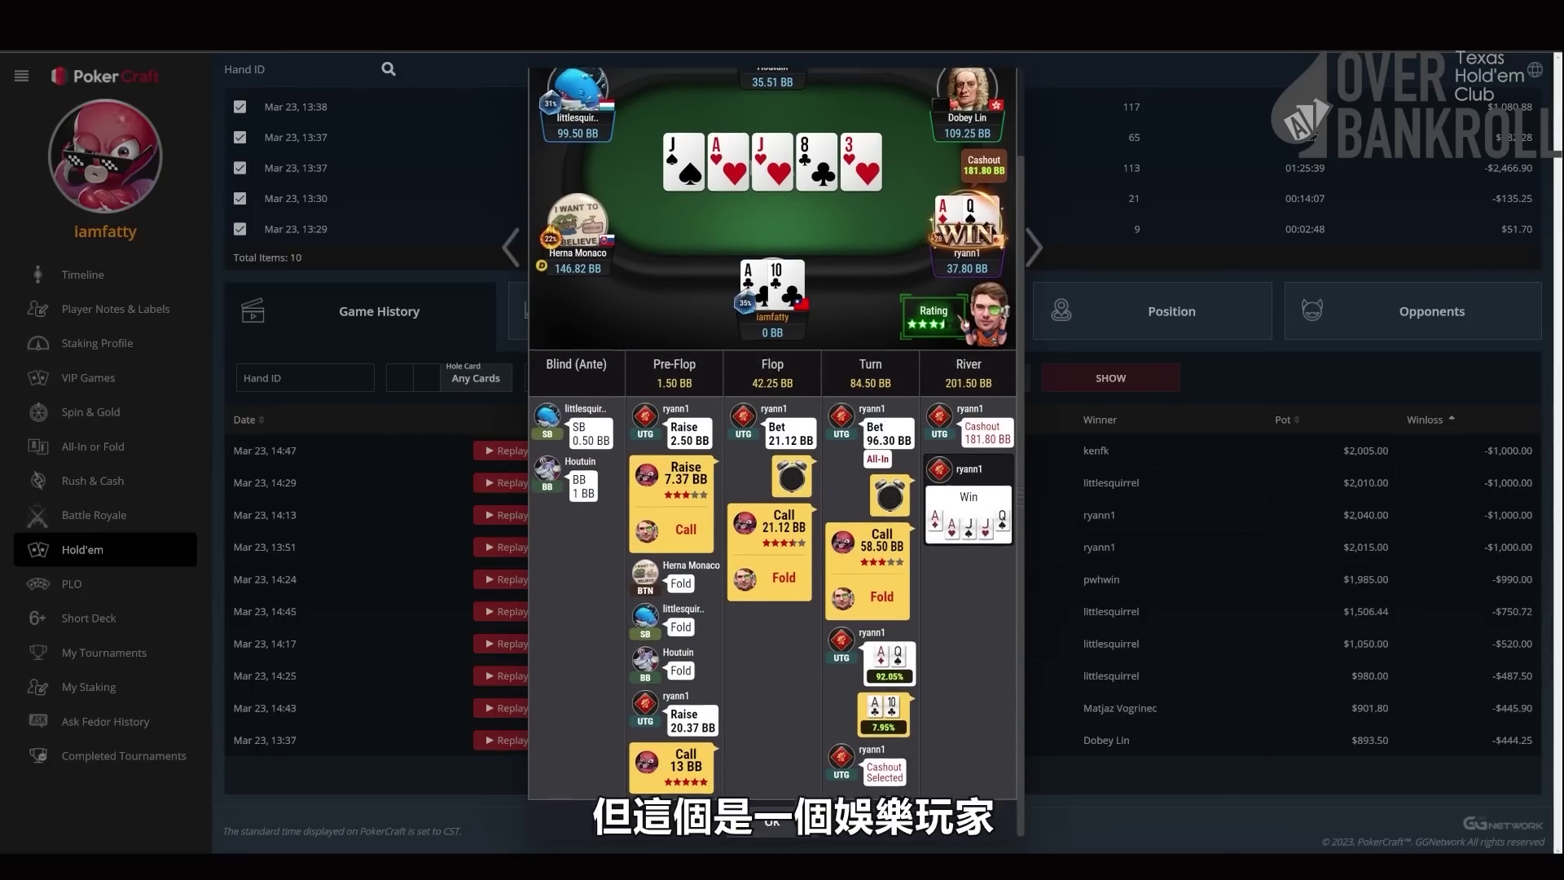
pyautogui.scroll(2, 849, 377)
pyautogui.click(746, 343)
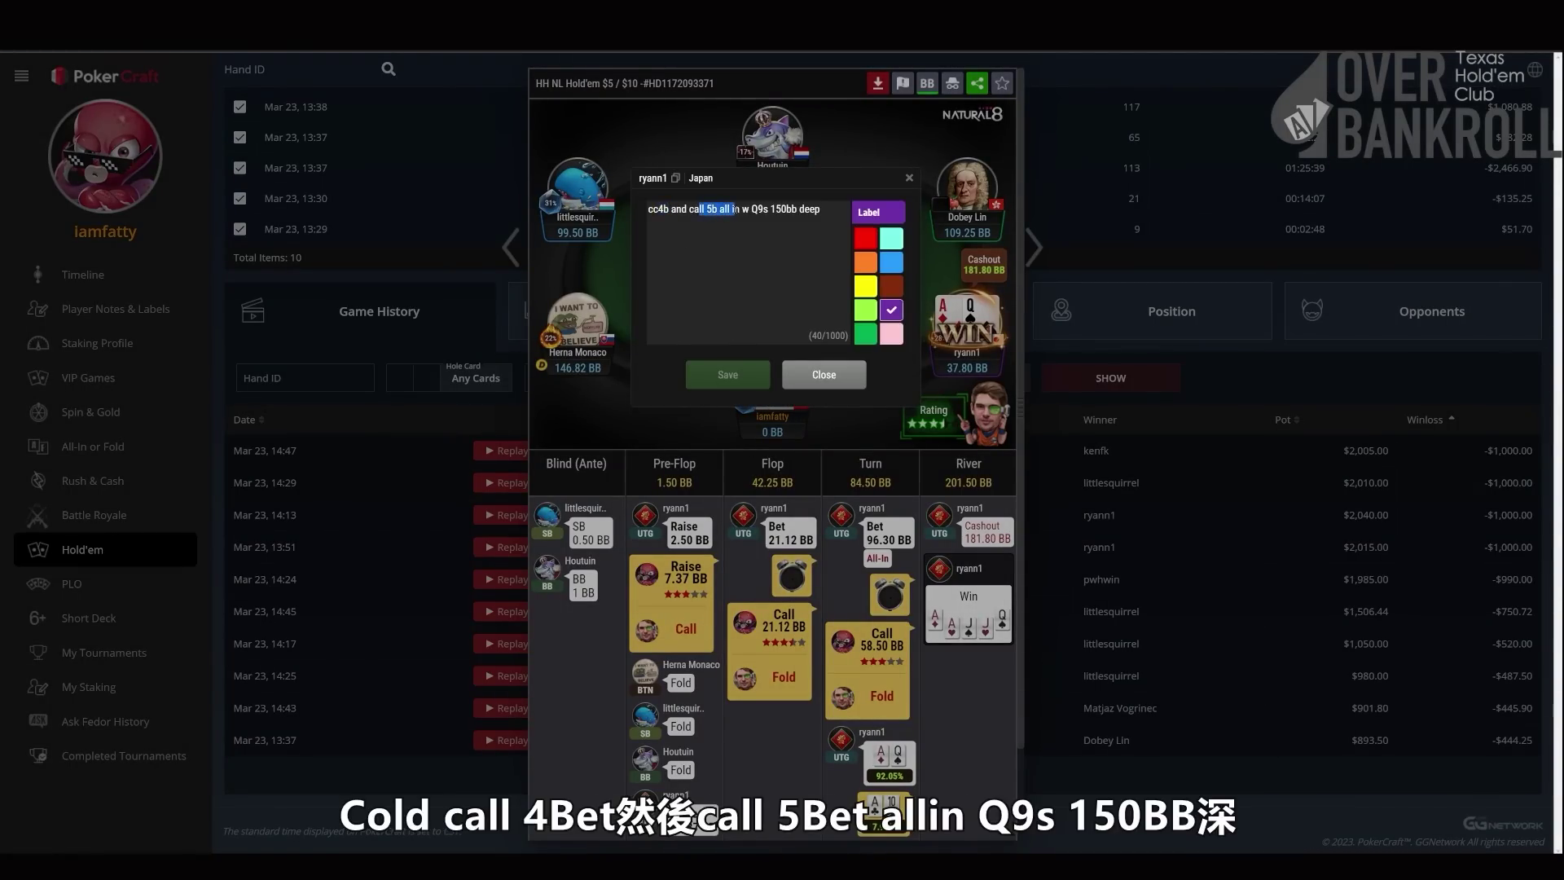
pyautogui.moveTo(751, 209); pyautogui.dragTo(823, 211)
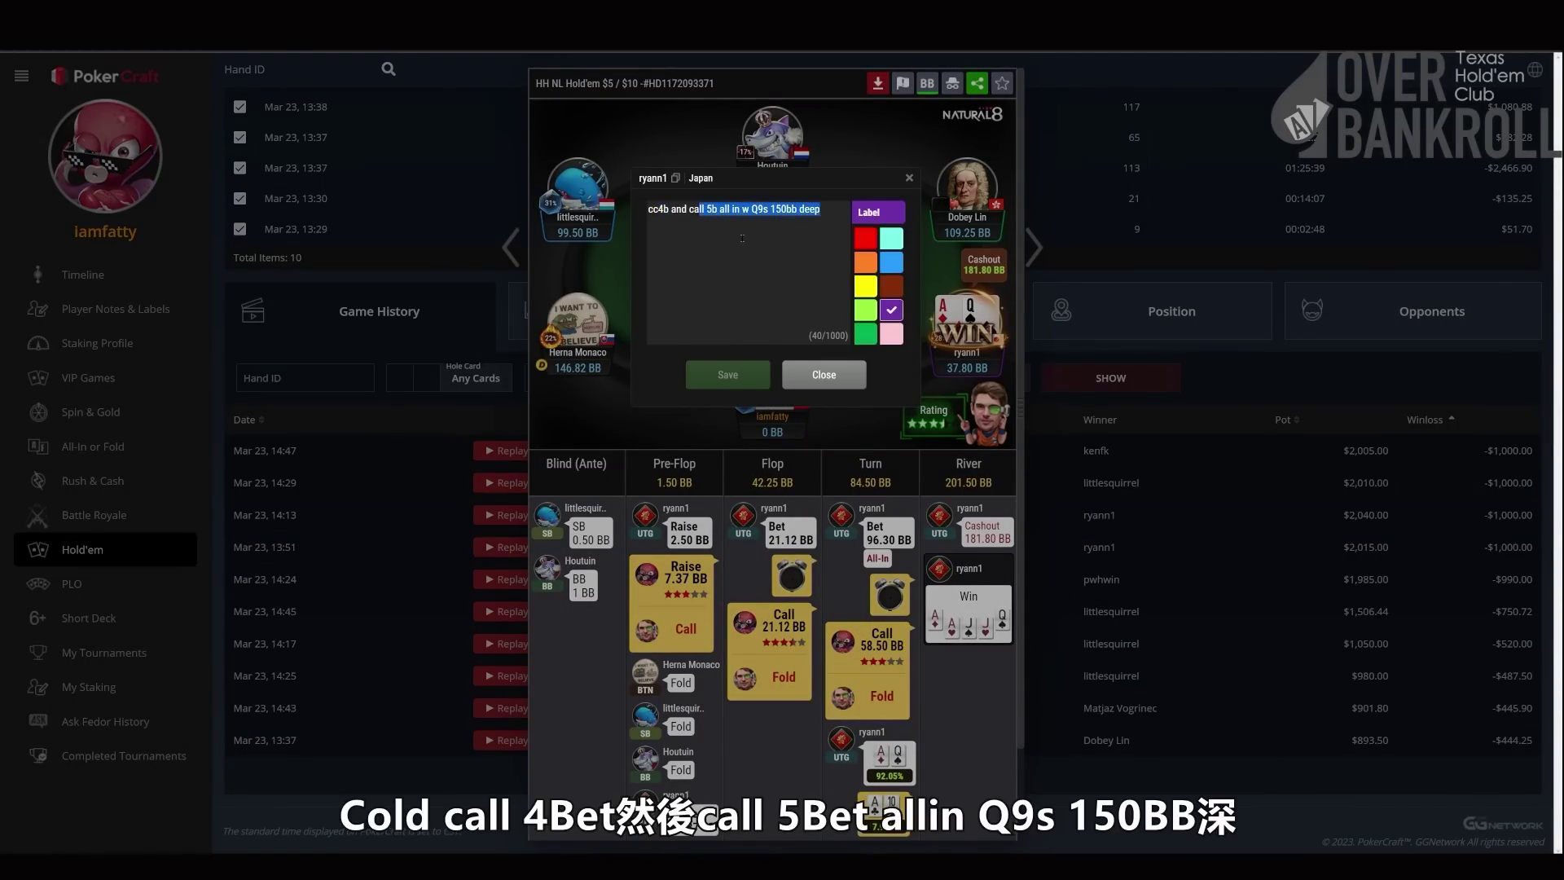
pyautogui.click(824, 374)
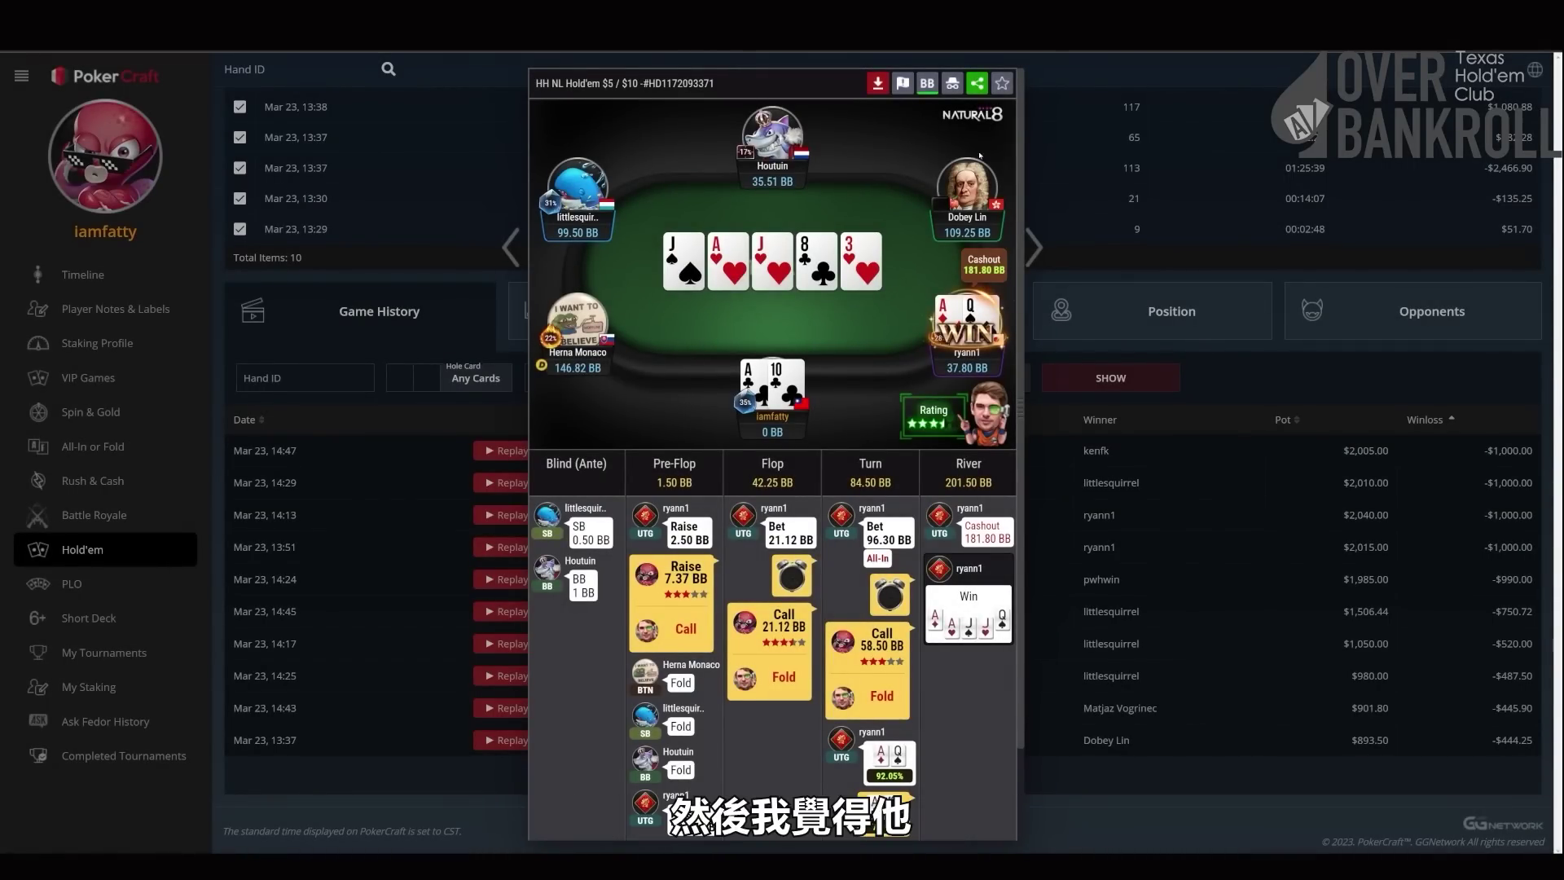
# - Review the next hands up to the pocket aces preflop all-in, with amounts shown in big blinds
pyautogui.click(1033, 247)
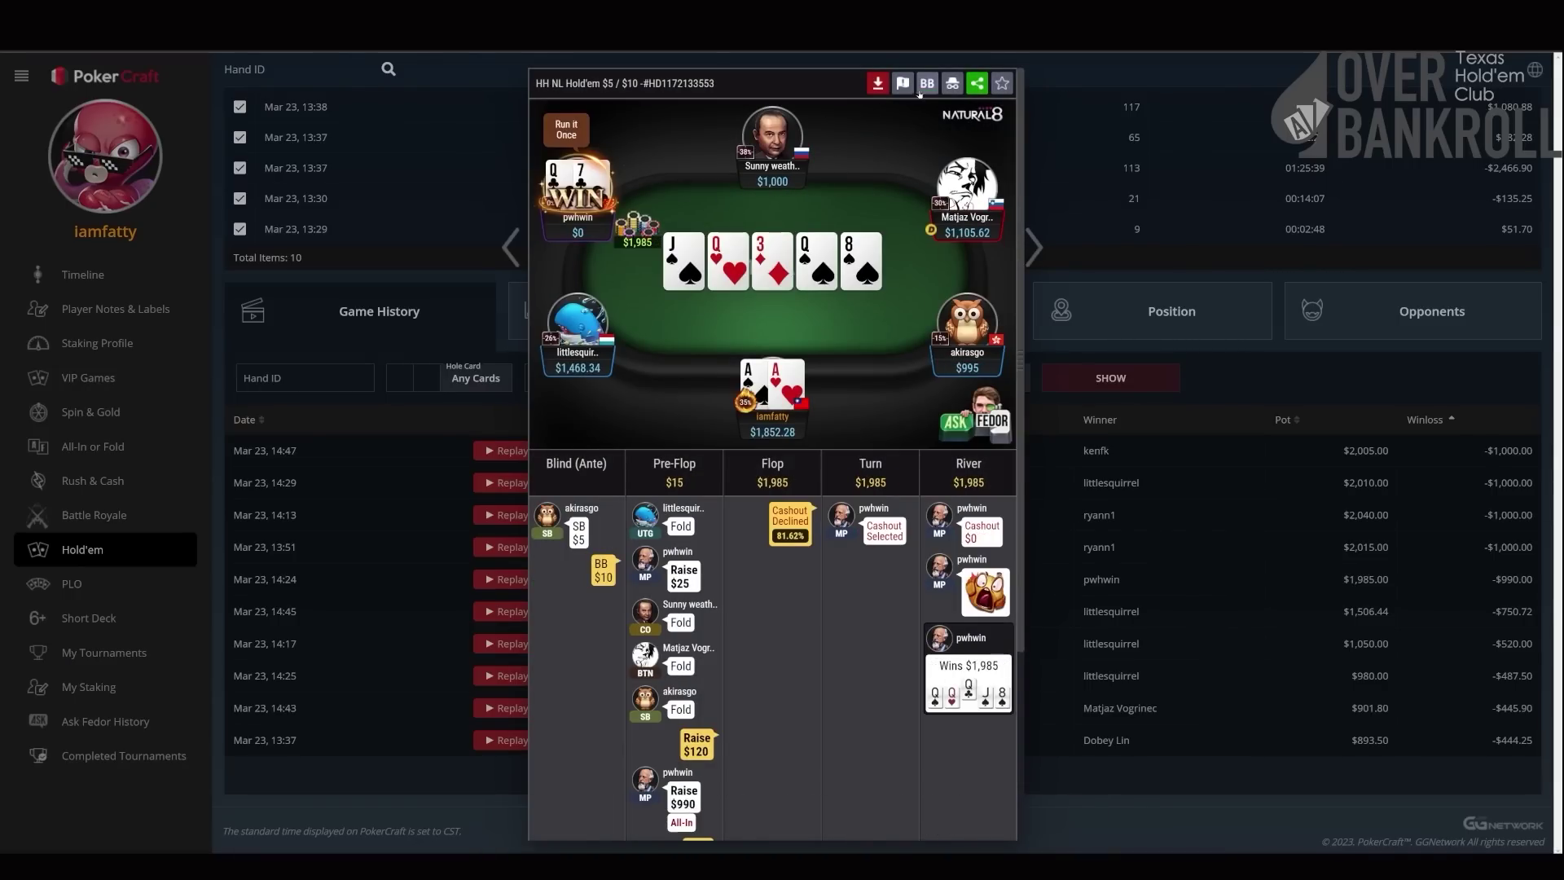
pyautogui.scroll(-3, 822, 560)
pyautogui.scroll(3, 823, 560)
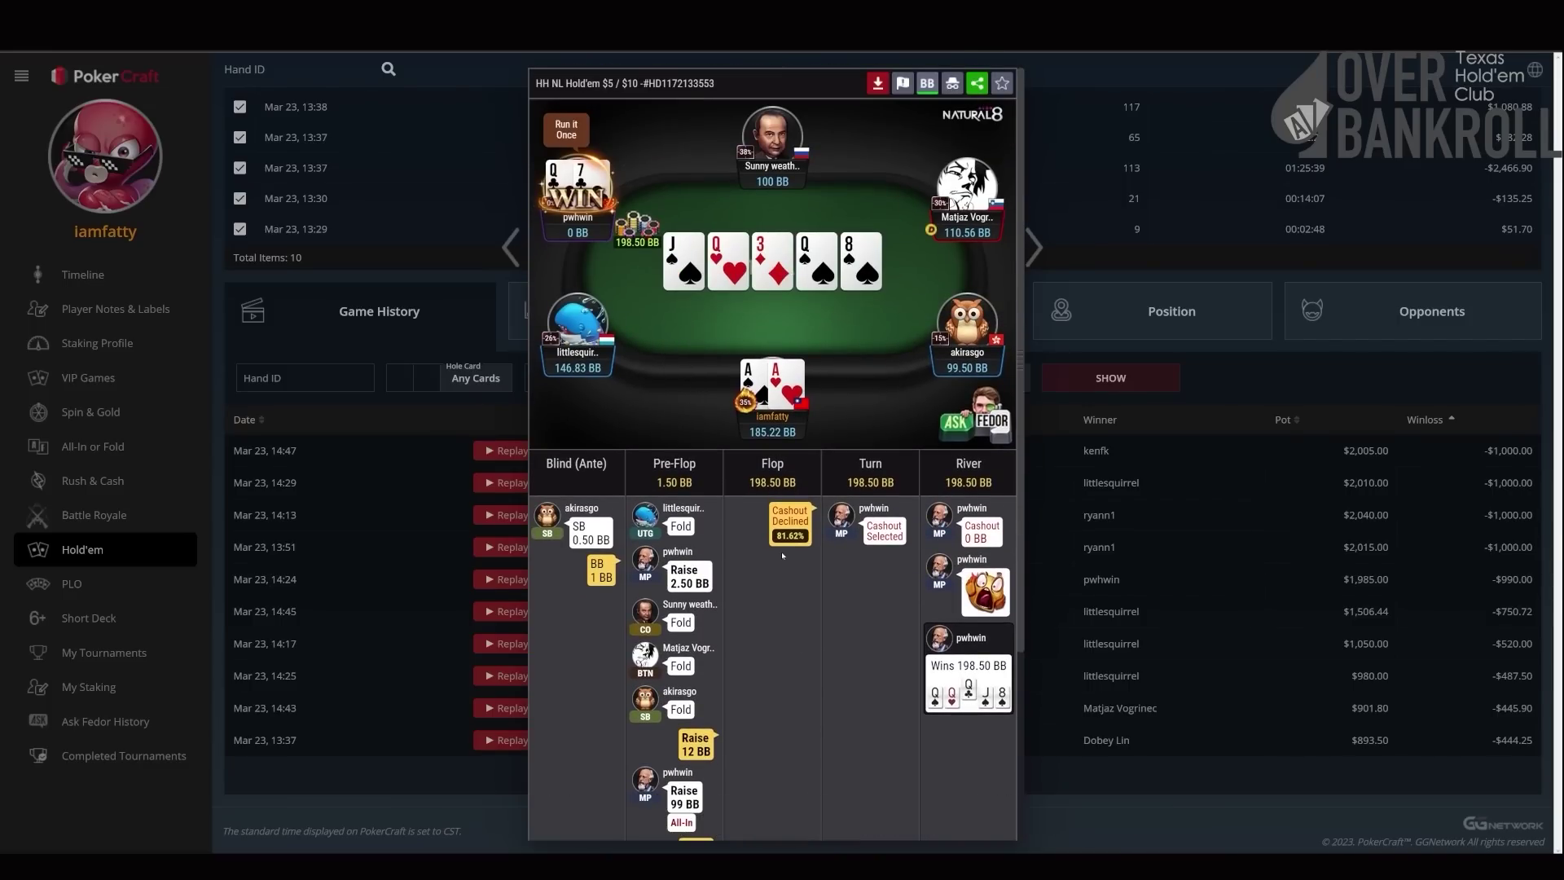
pyautogui.scroll(-2, 782, 556)
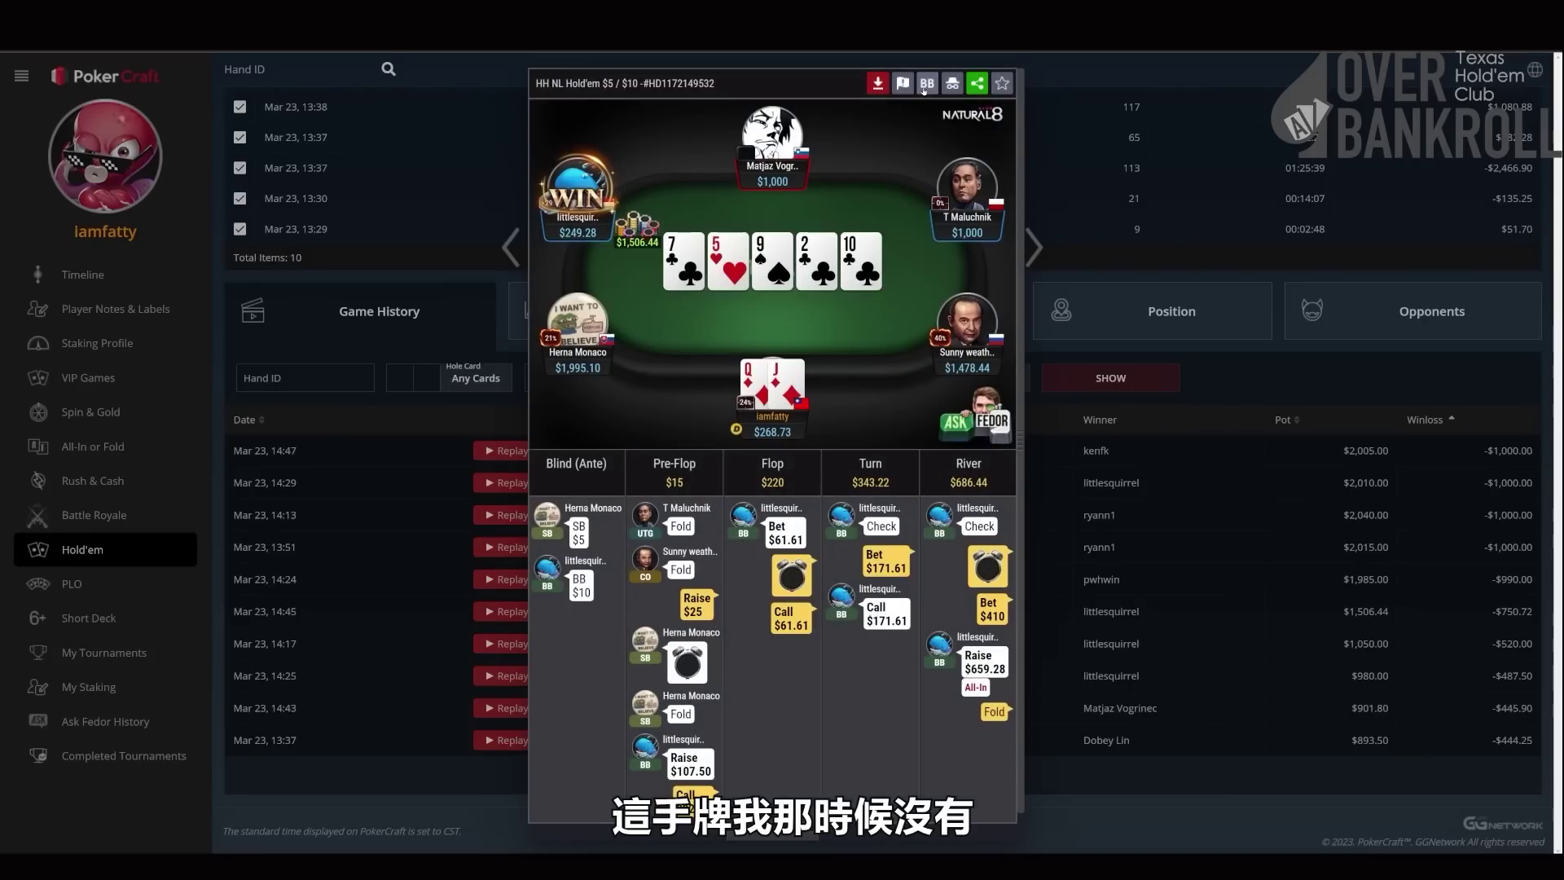
# - Display the Q-J hand's amounts in big blinds and review its action from preflop to river
pyautogui.click(925, 85)
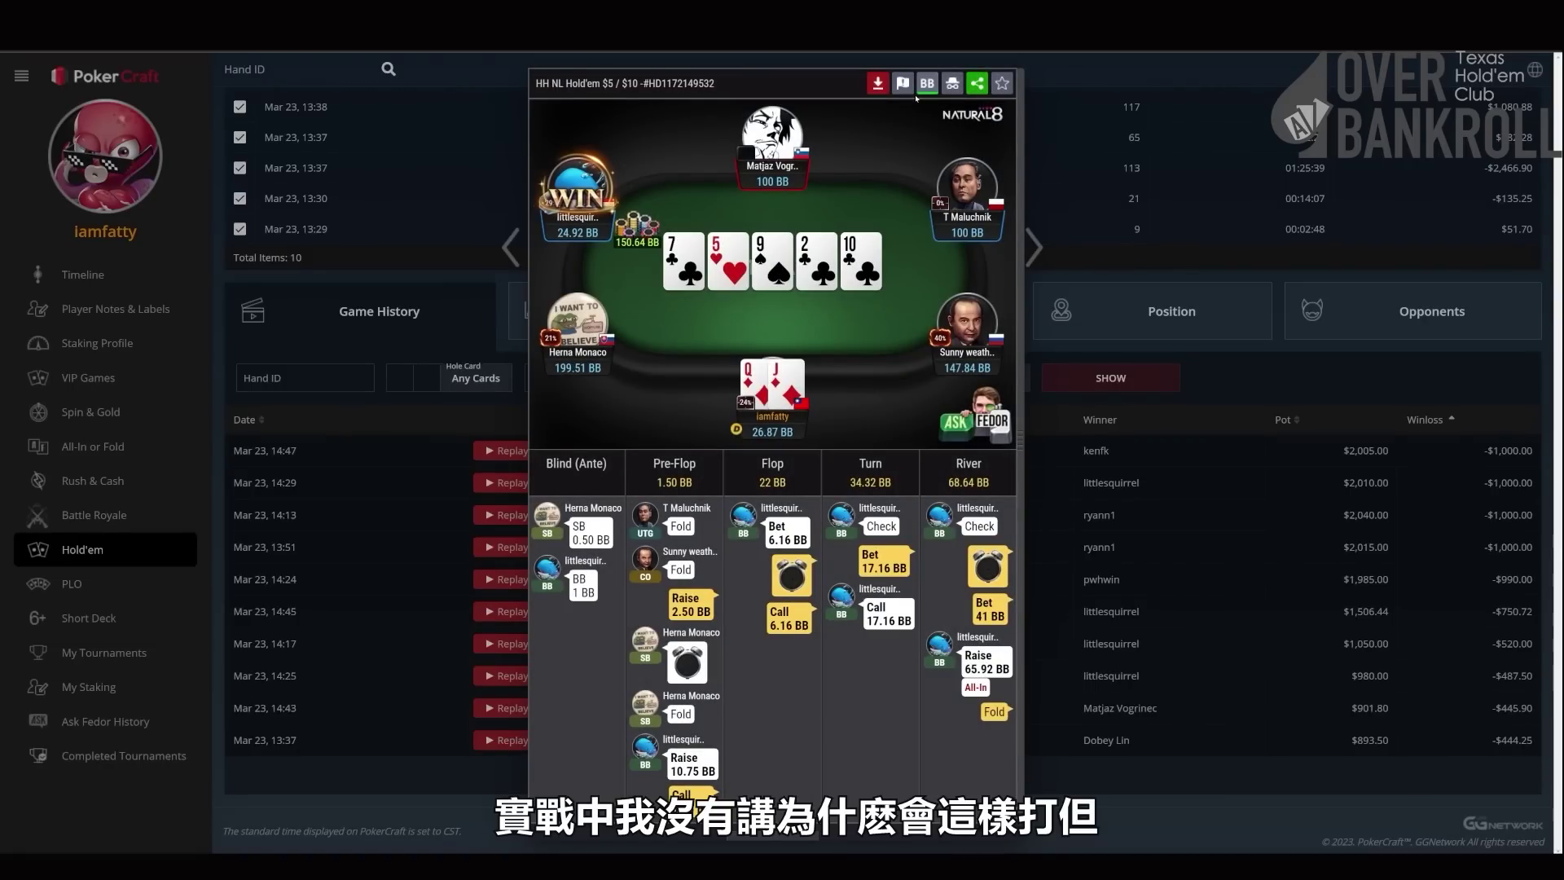
pyautogui.scroll(-1, 814, 391)
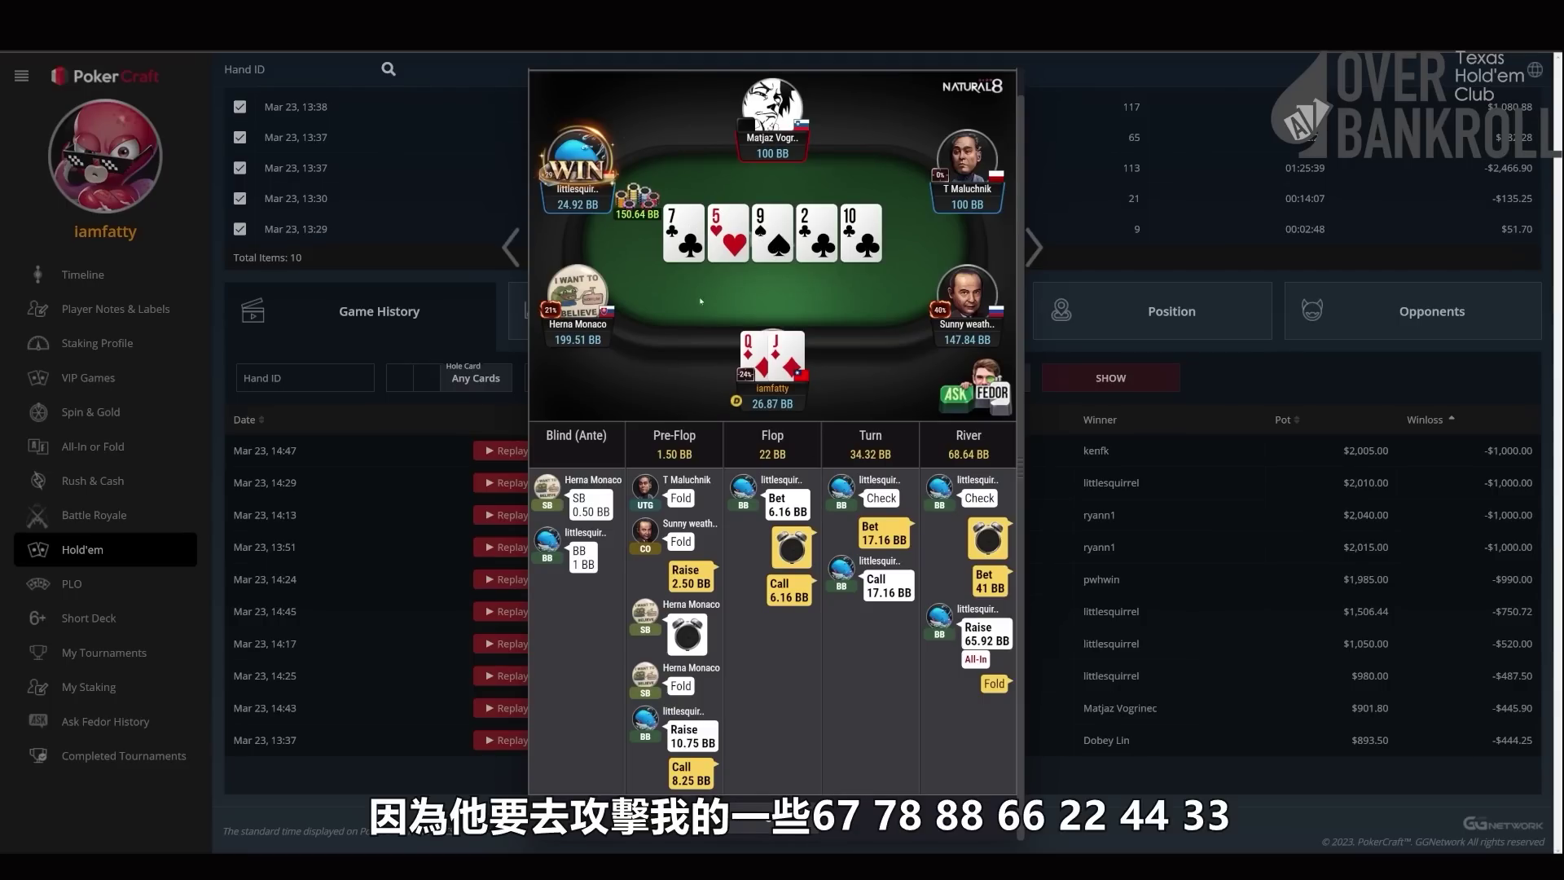
pyautogui.scroll(1, 701, 301)
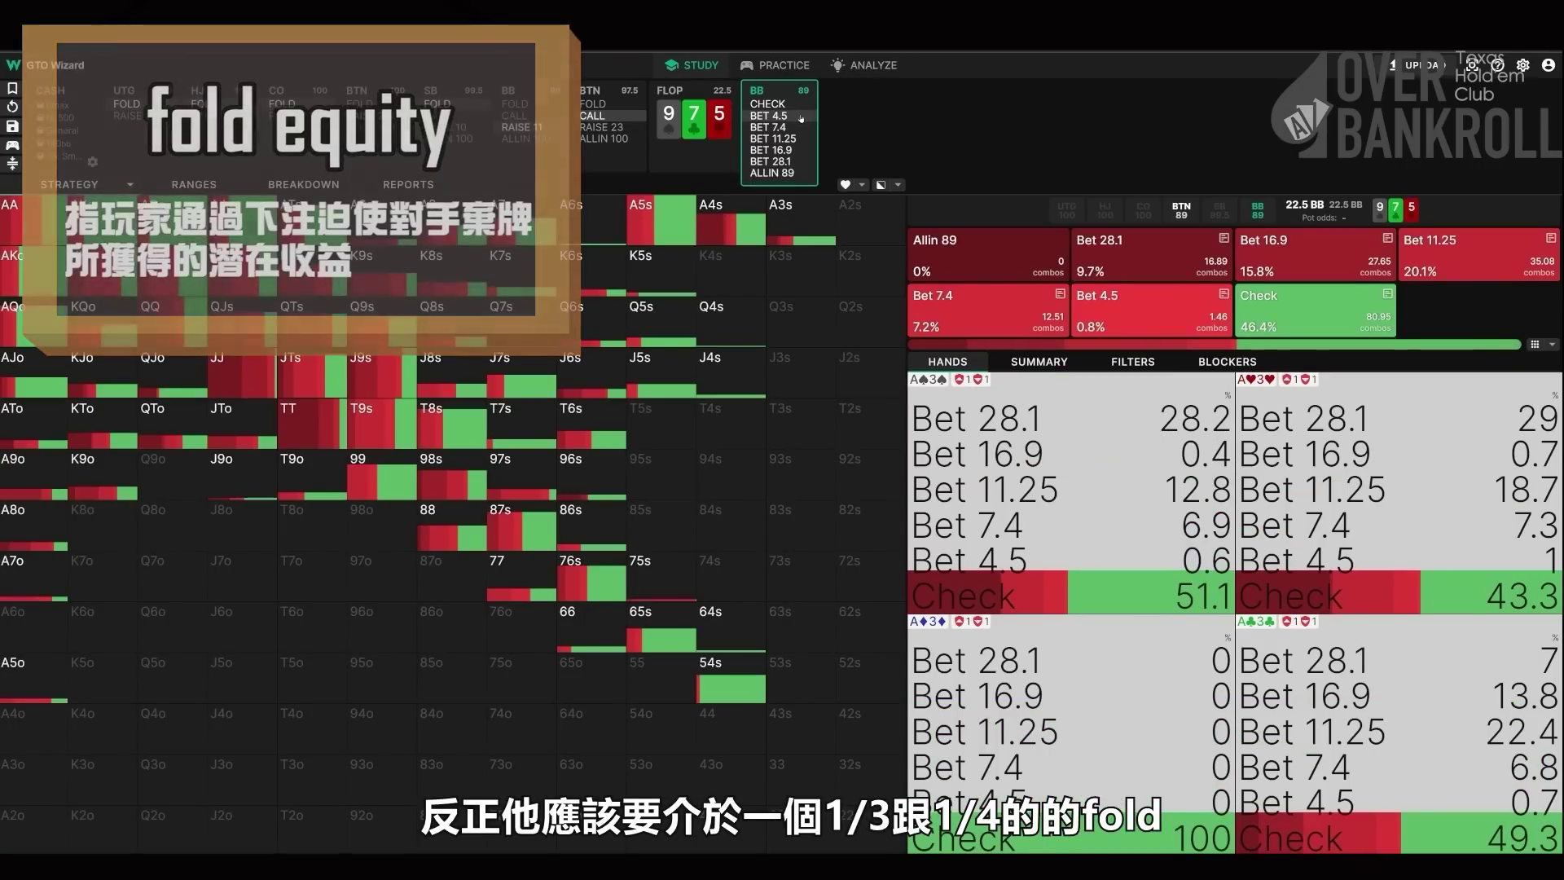
# - In GTO Wizard, compare the button's responses to big blind bets of 7.4 and 4.5 on the 9-7-5 flop
pyautogui.click(800, 125)
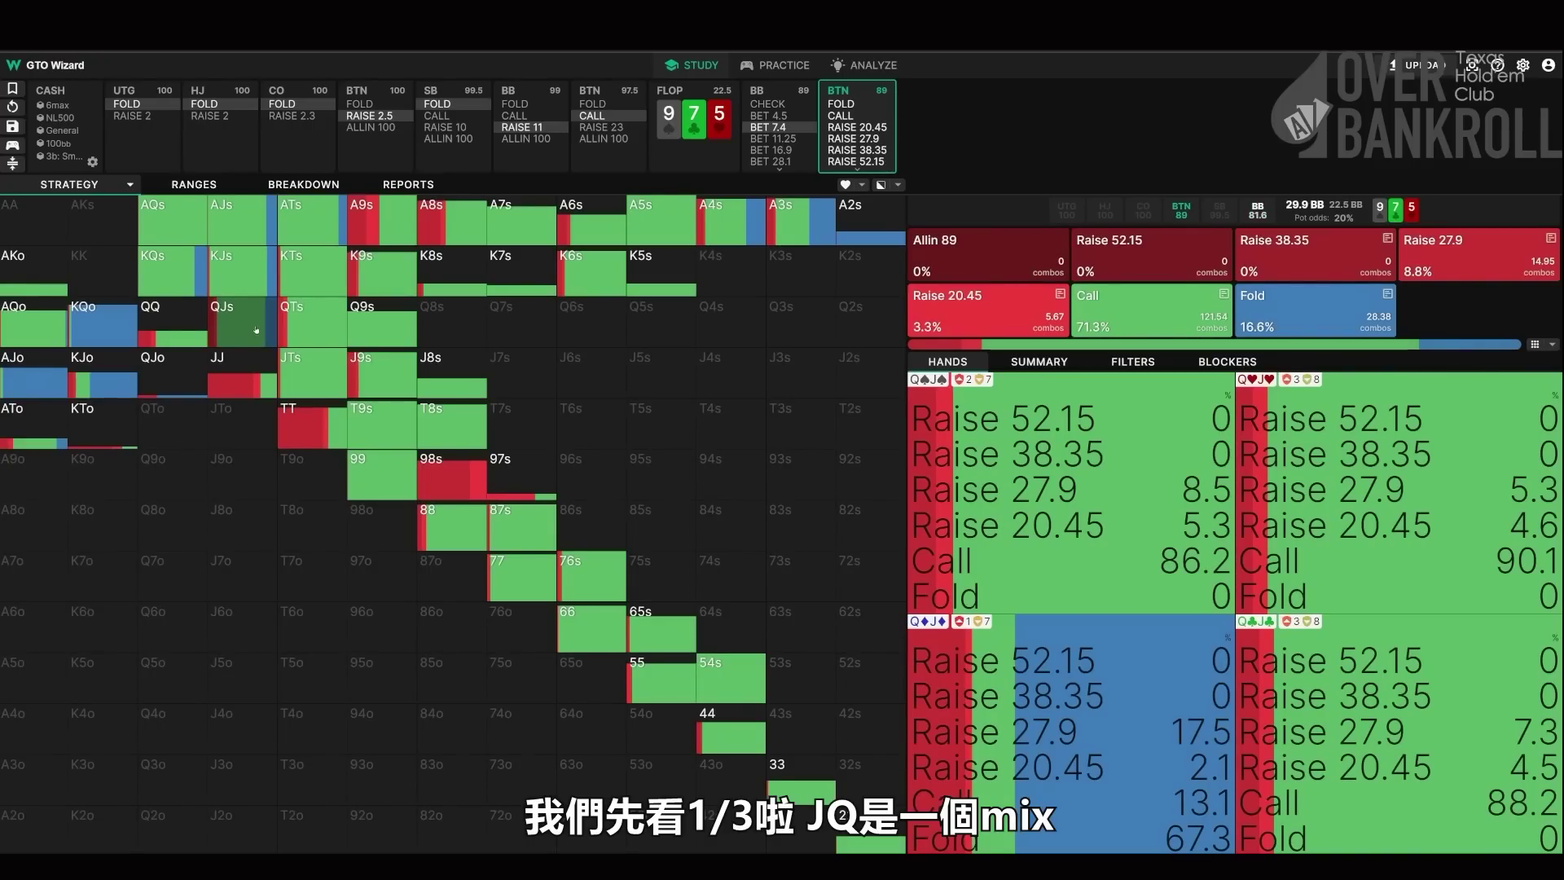
pyautogui.click(768, 115)
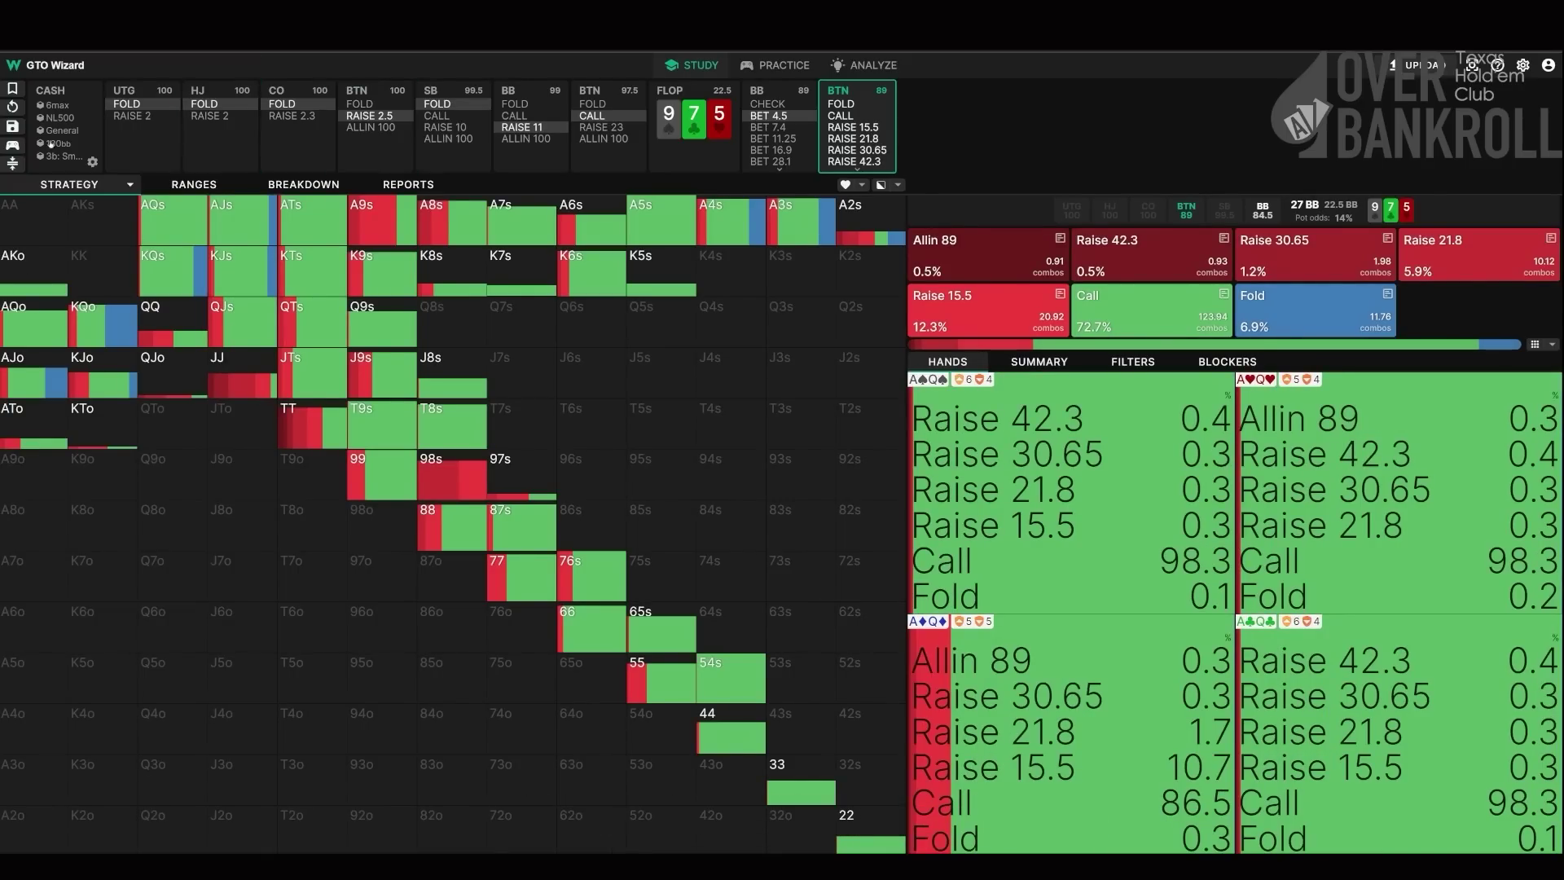
pyautogui.click(770, 127)
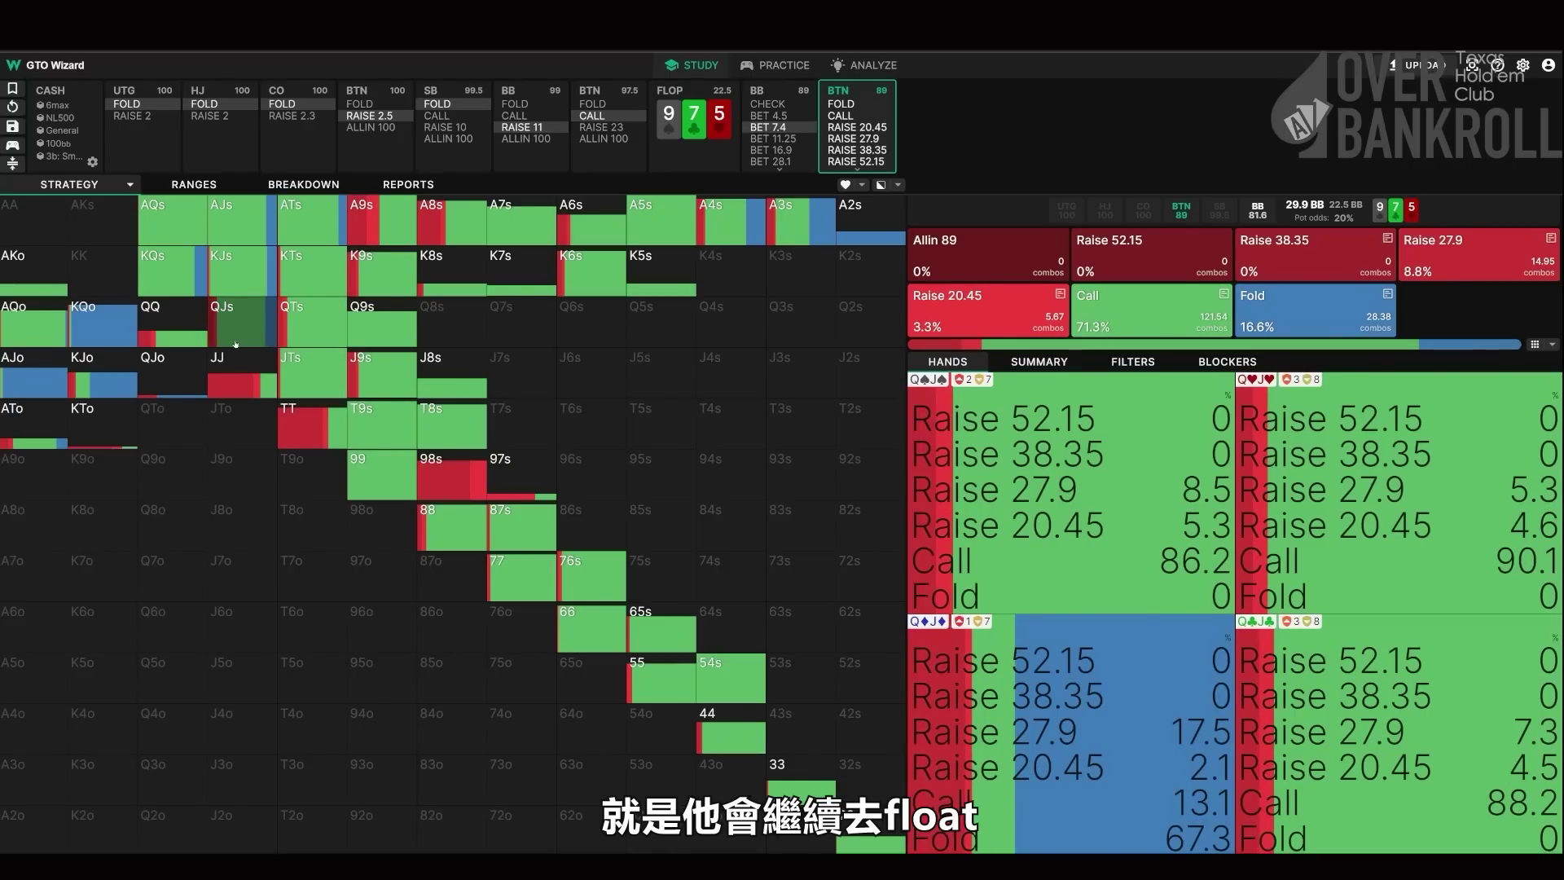
# - Examine the big blind's response to a button raise to 20.45 and return to the big blind's flop betting strategy
pyautogui.click(870, 128)
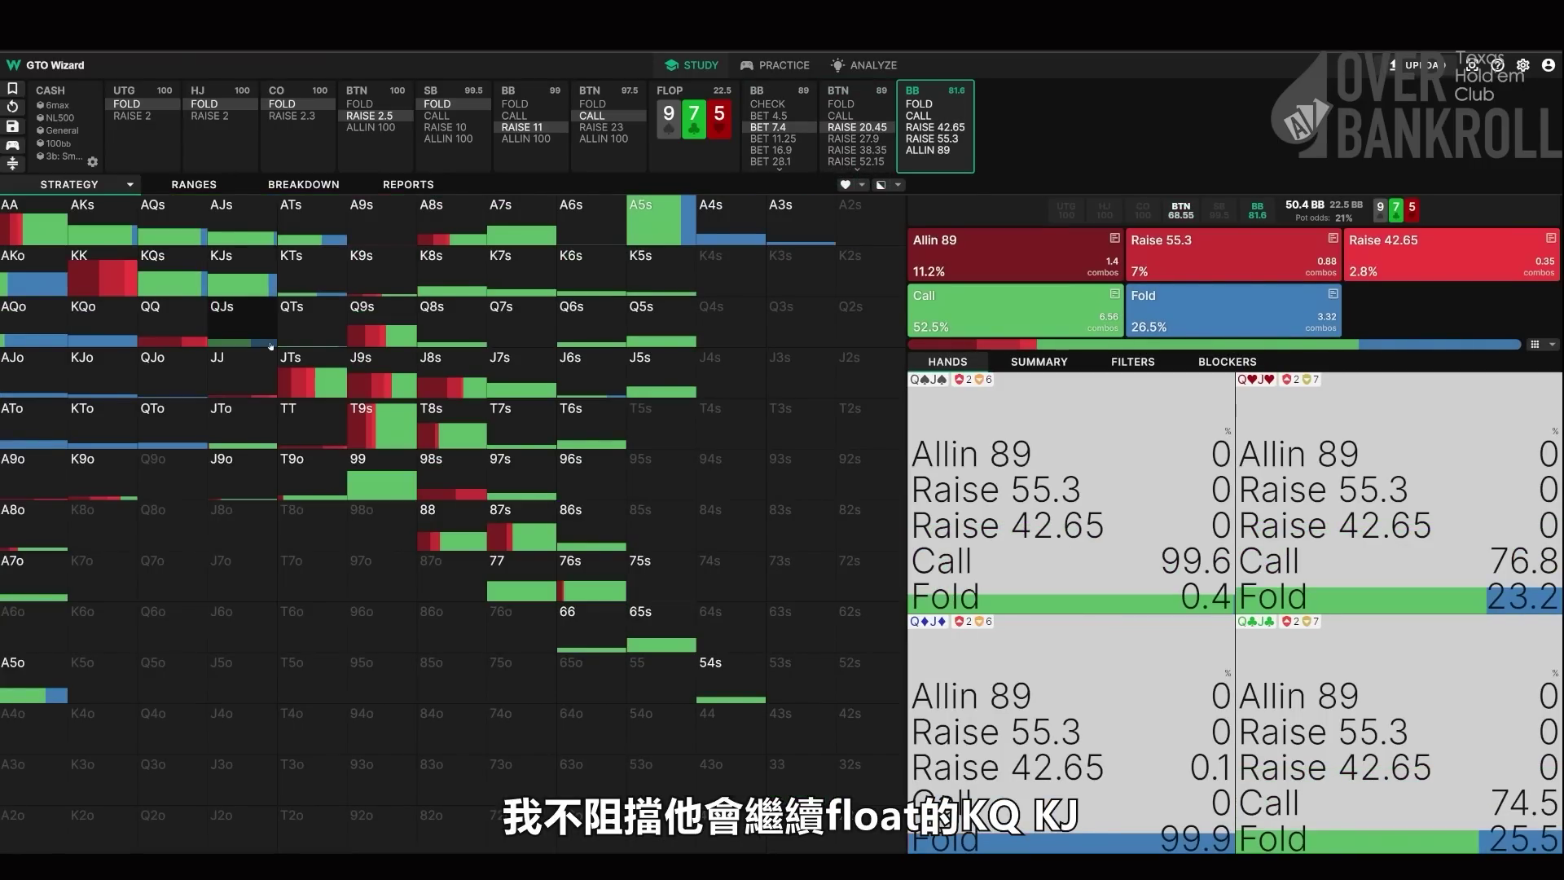
pyautogui.click(777, 66)
pyautogui.click(689, 69)
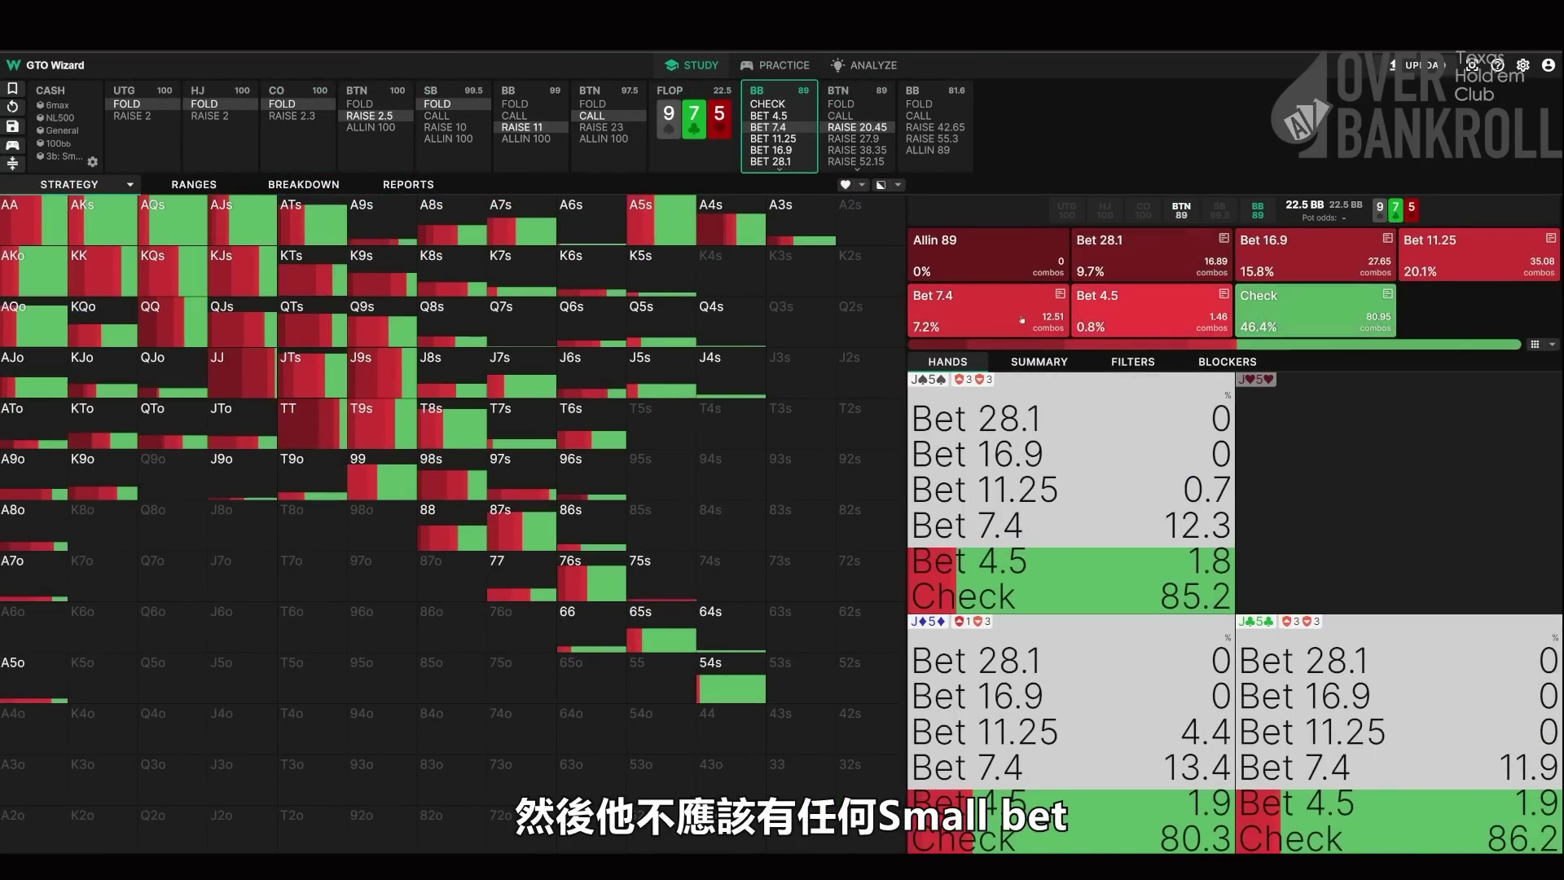
# - Isolate the big blind's 7.4 betting range on the 9-7-5 flop and examine its strategy on the 2 of clubs turn
pyautogui.click(957, 319)
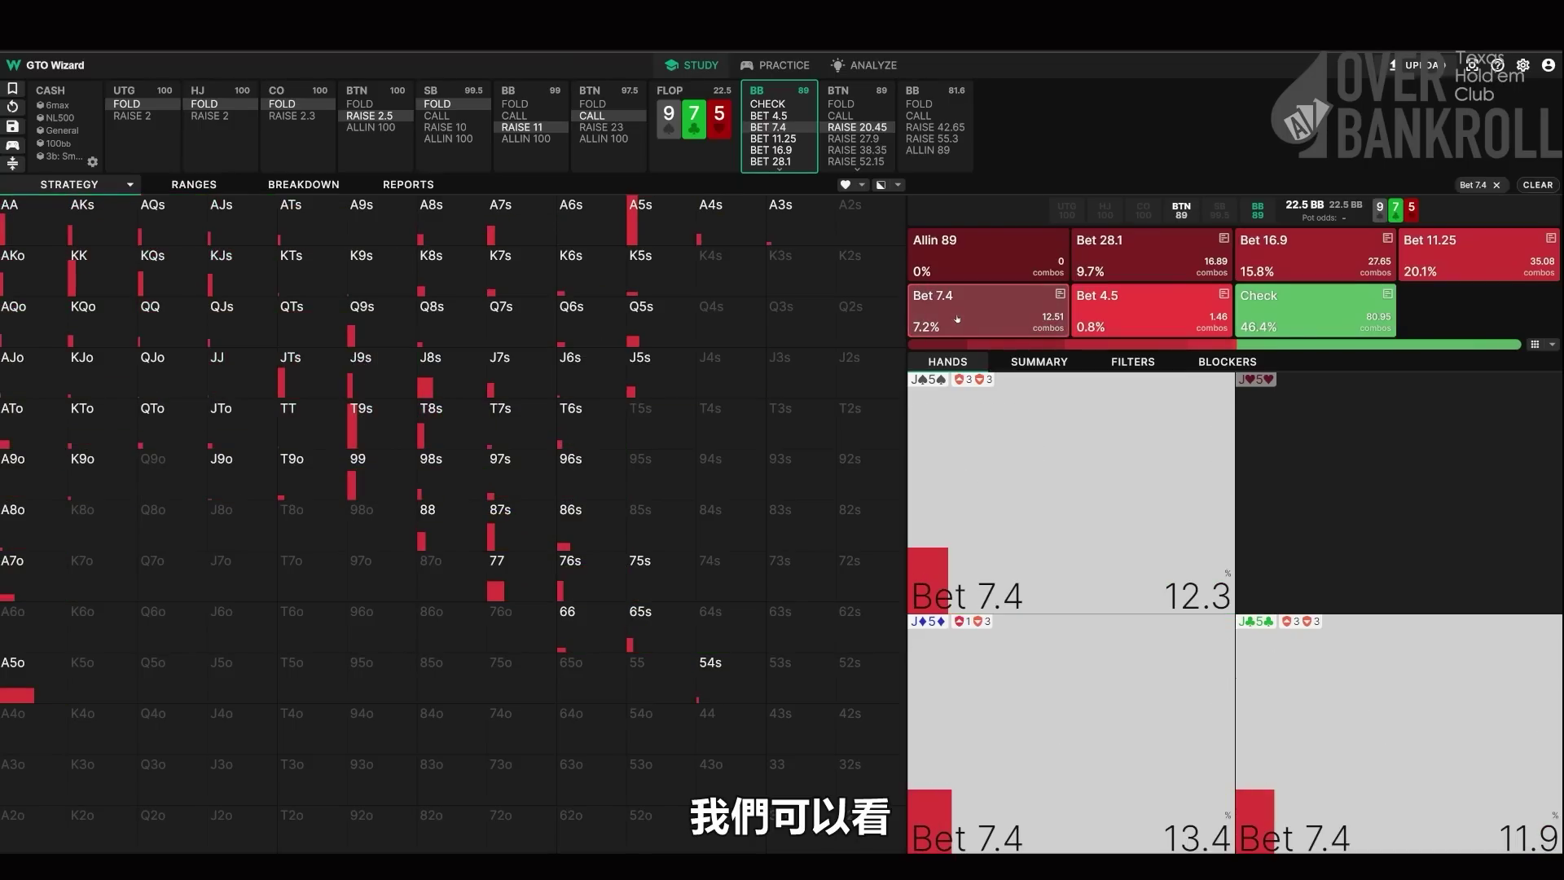
pyautogui.click(1007, 319)
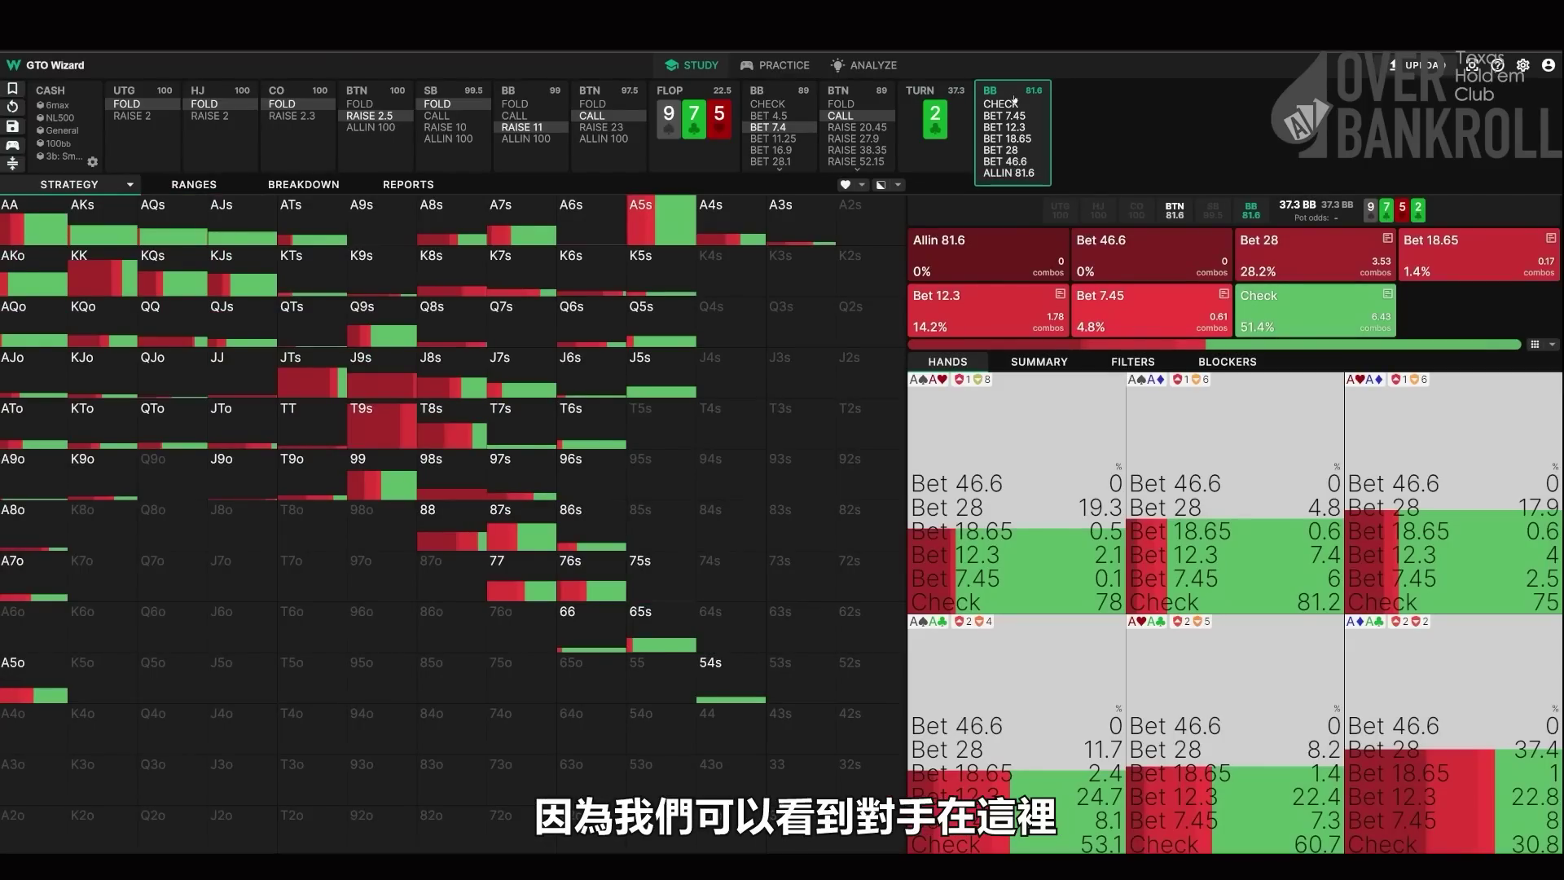
pyautogui.moveTo(156, 288)
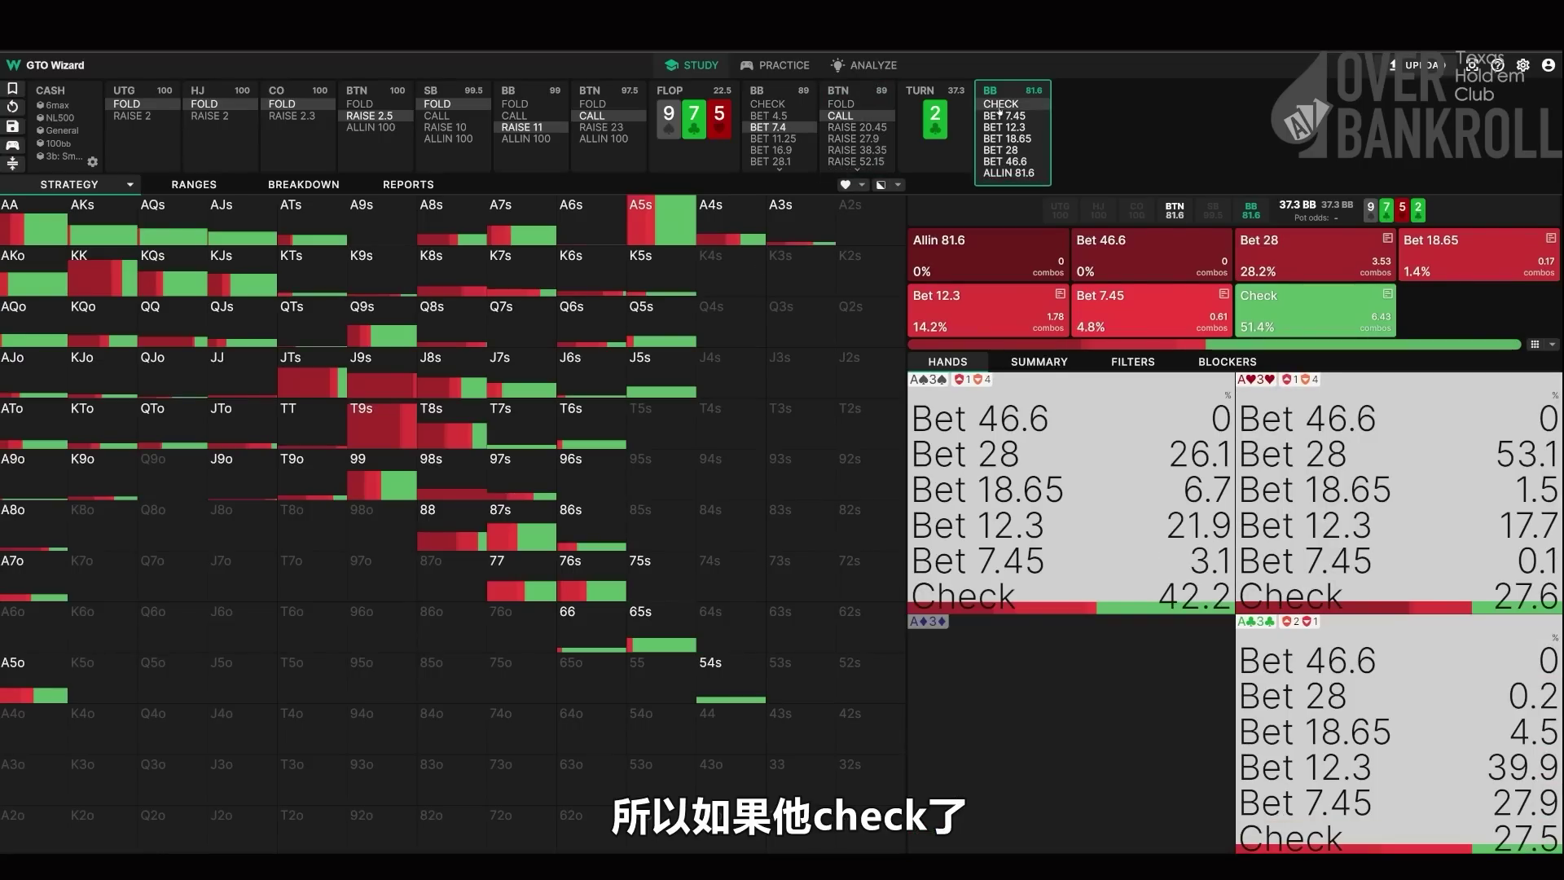
# - Check the turn as the big blind, display the button's strategy without EV, and select its 18.65 bet
pyautogui.click(1000, 104)
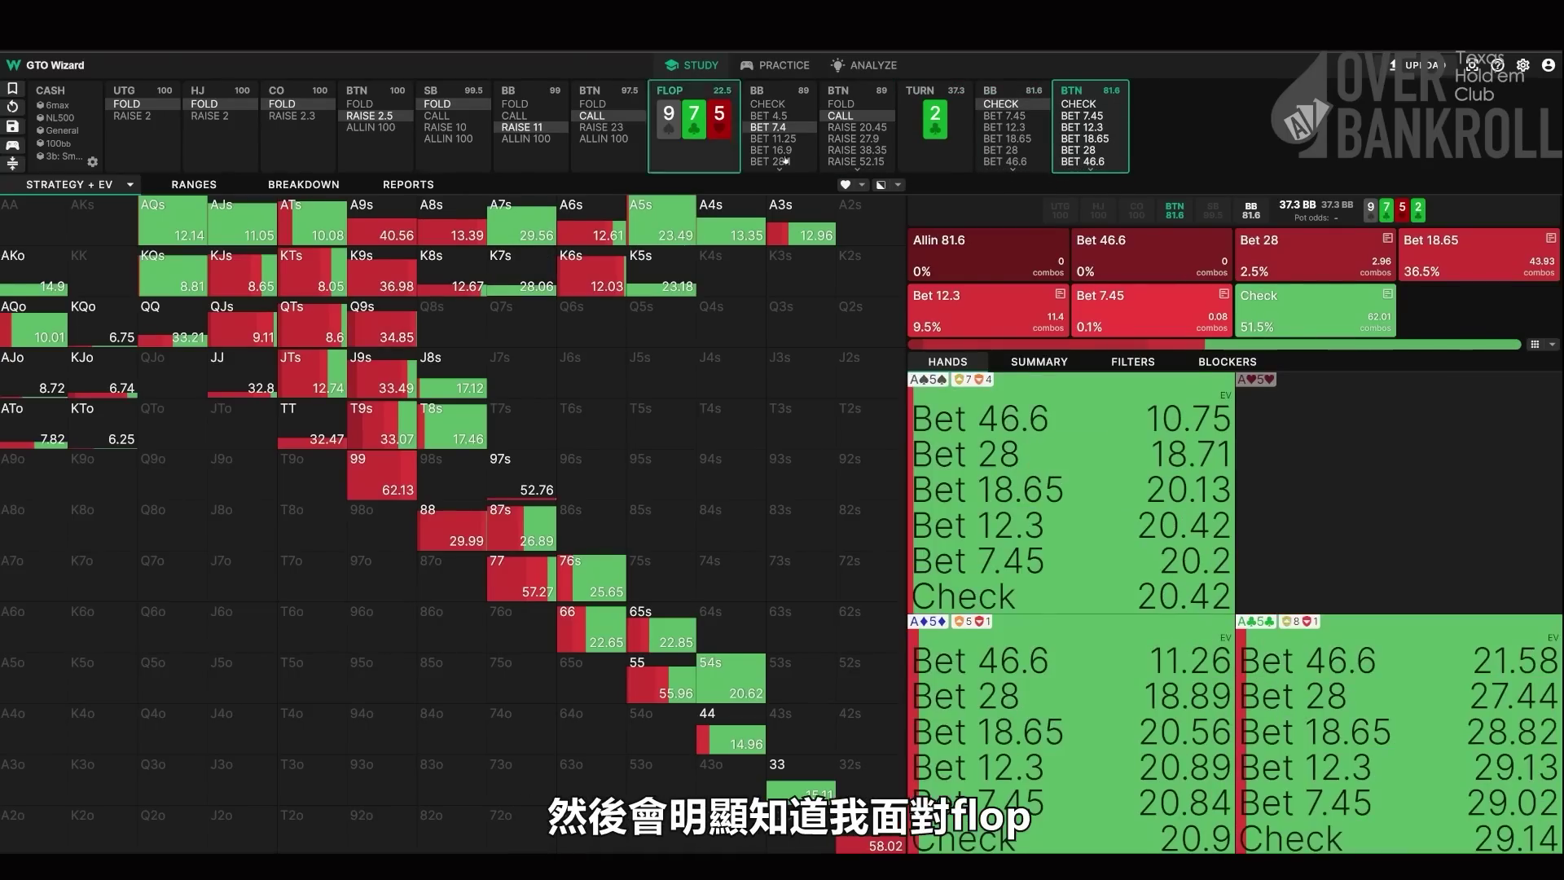
pyautogui.click(89, 184)
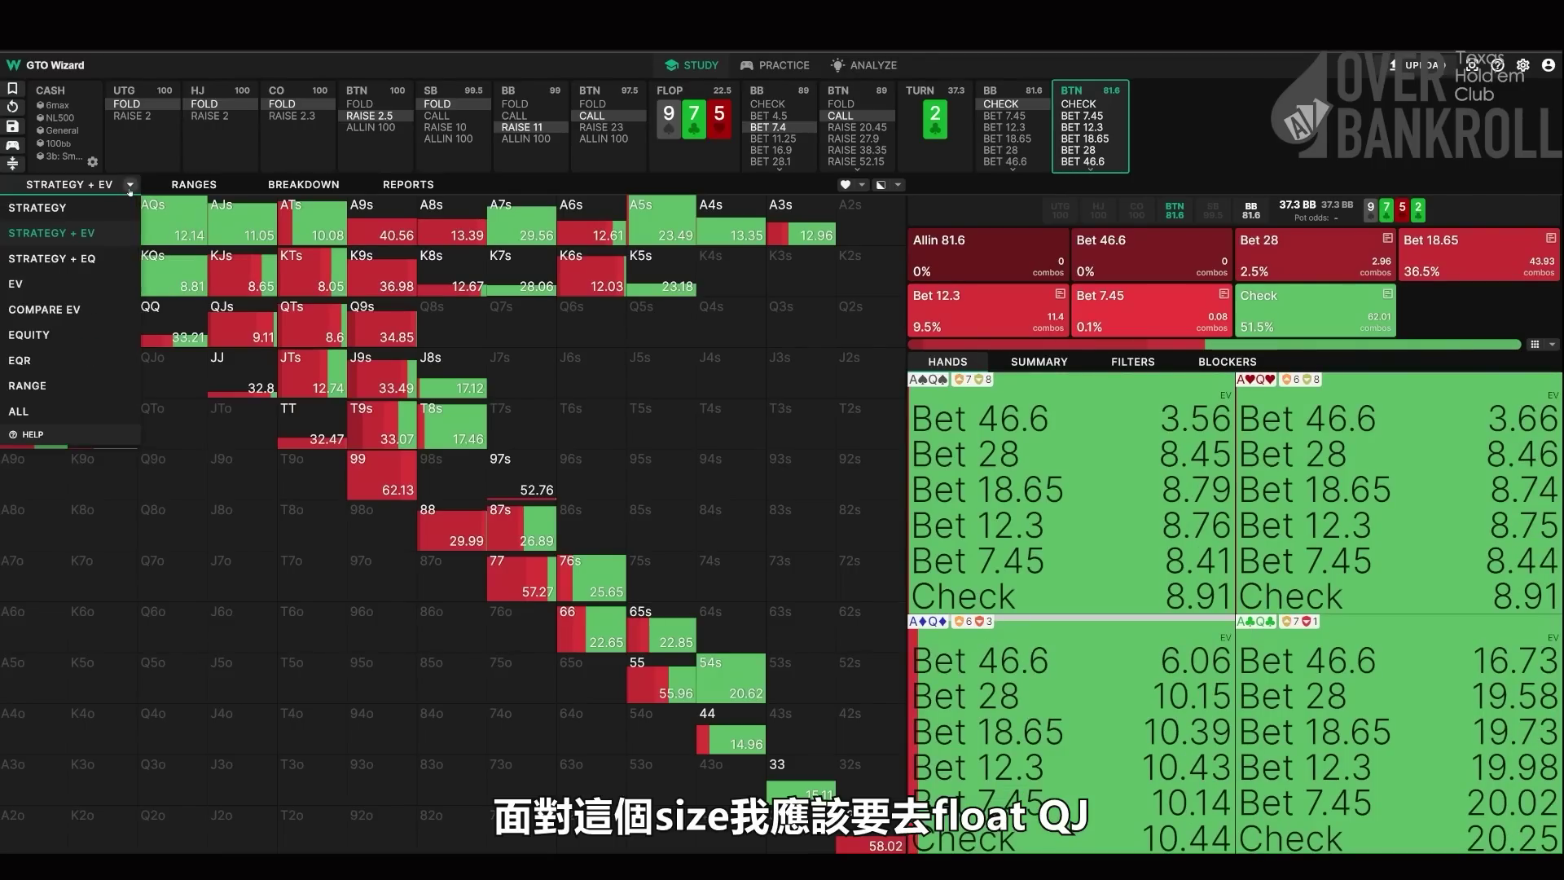
pyautogui.click(96, 209)
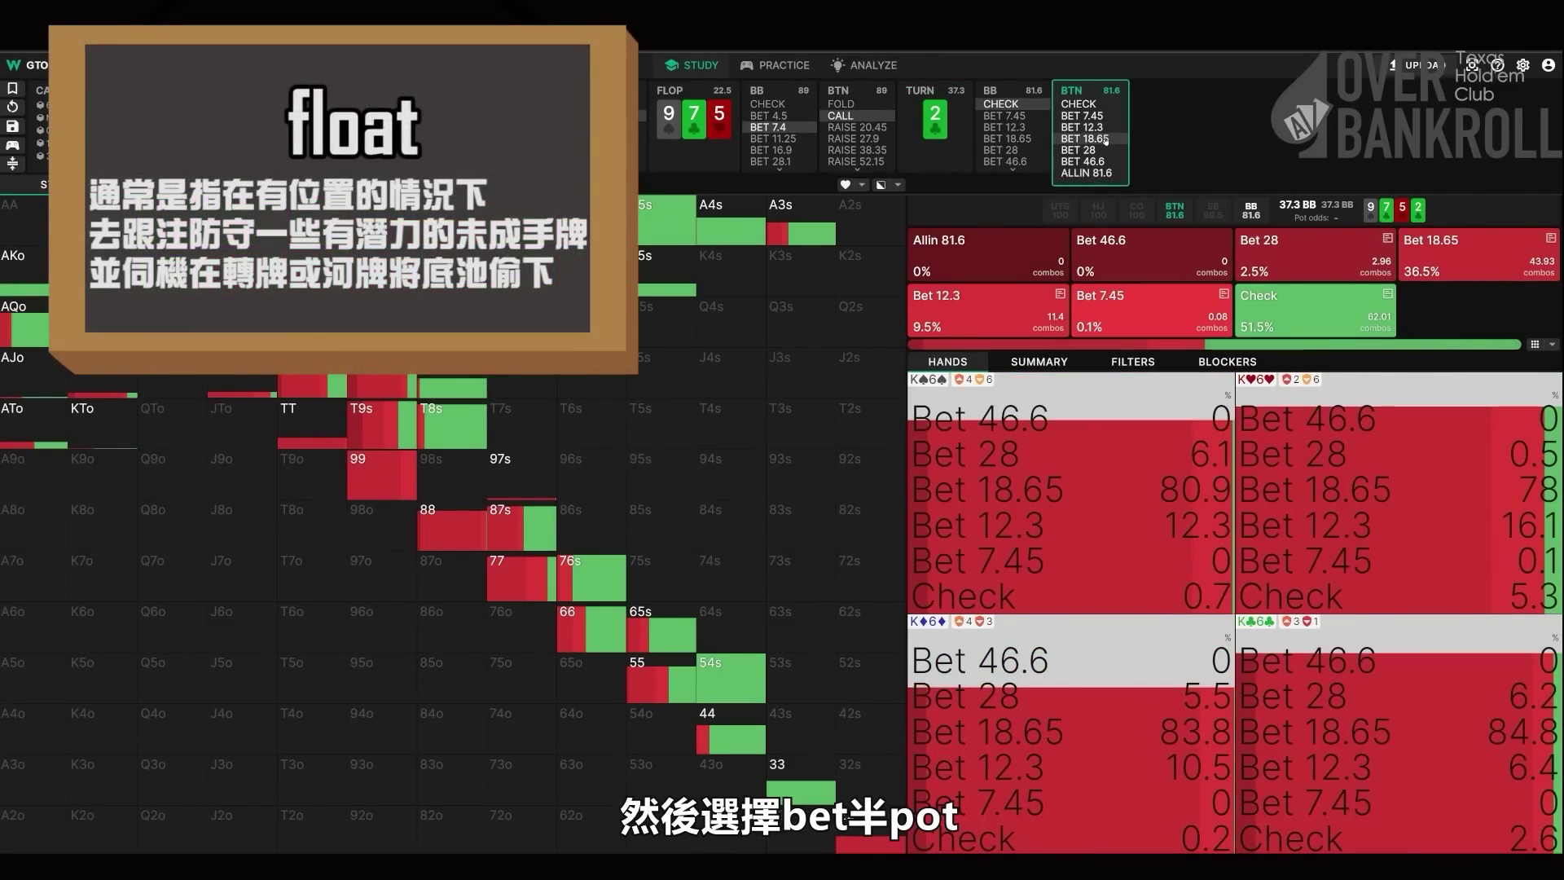
pyautogui.click(1455, 257)
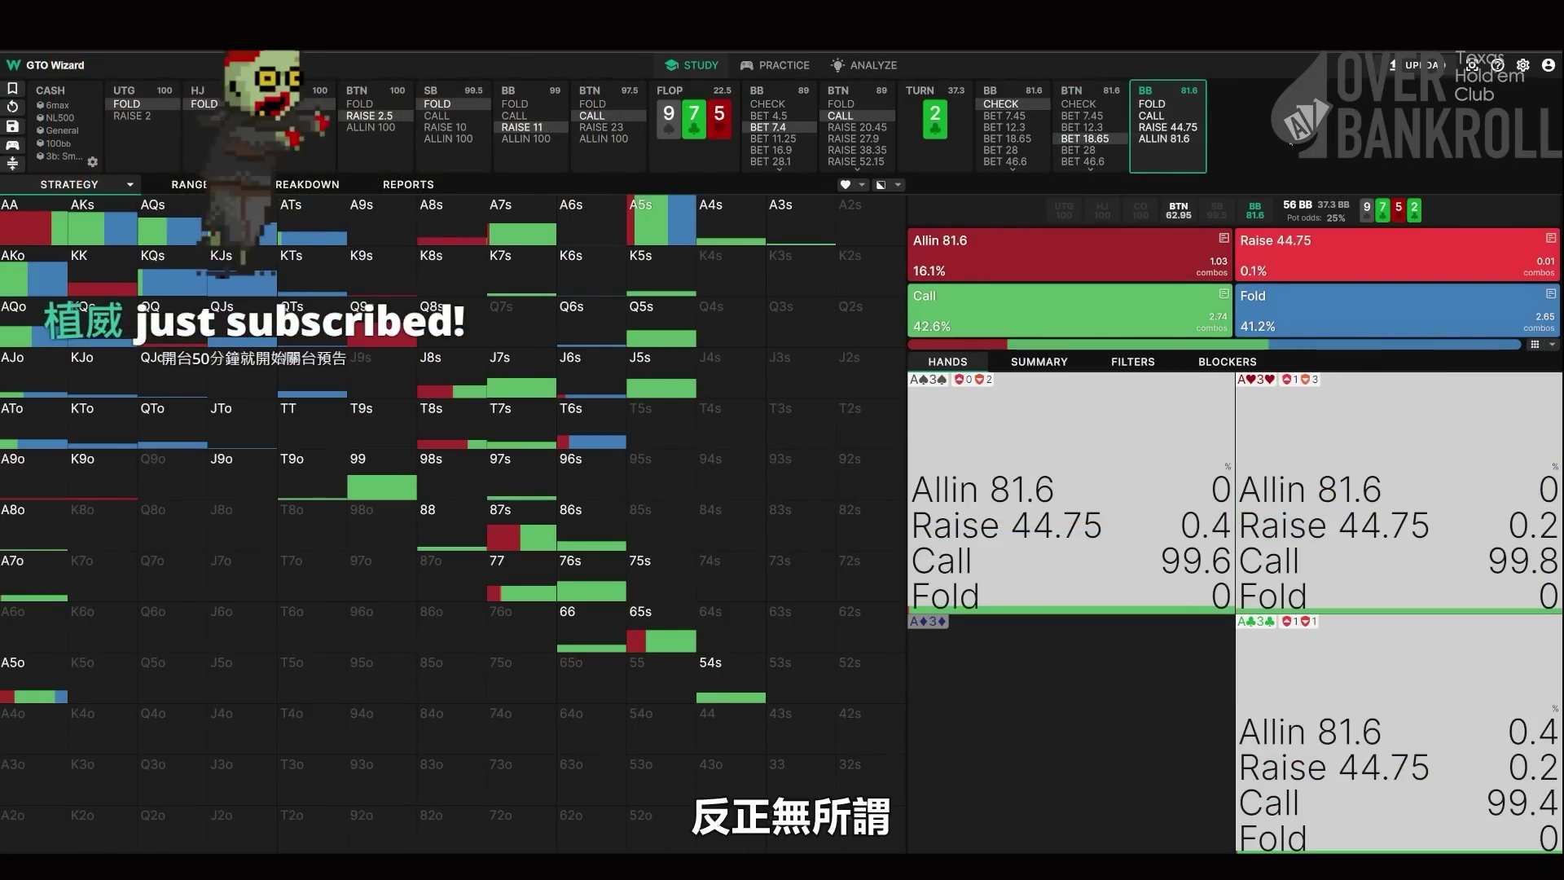
# - Call the 18.65 turn bet as the big blind, set the river to the ten of clubs, and check
pyautogui.click(1151, 116)
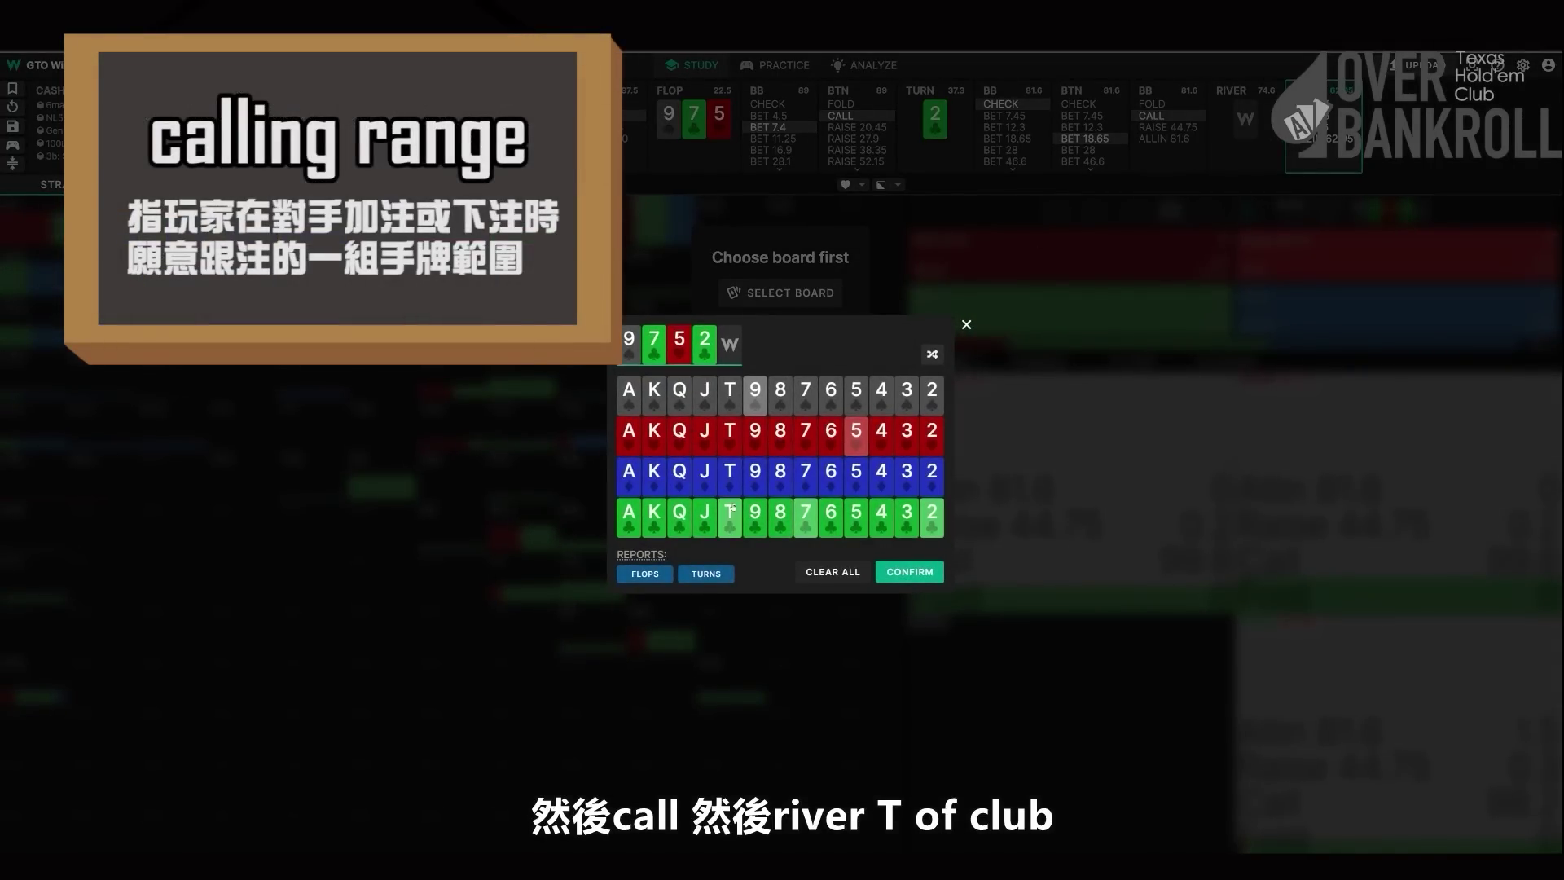
pyautogui.click(729, 514)
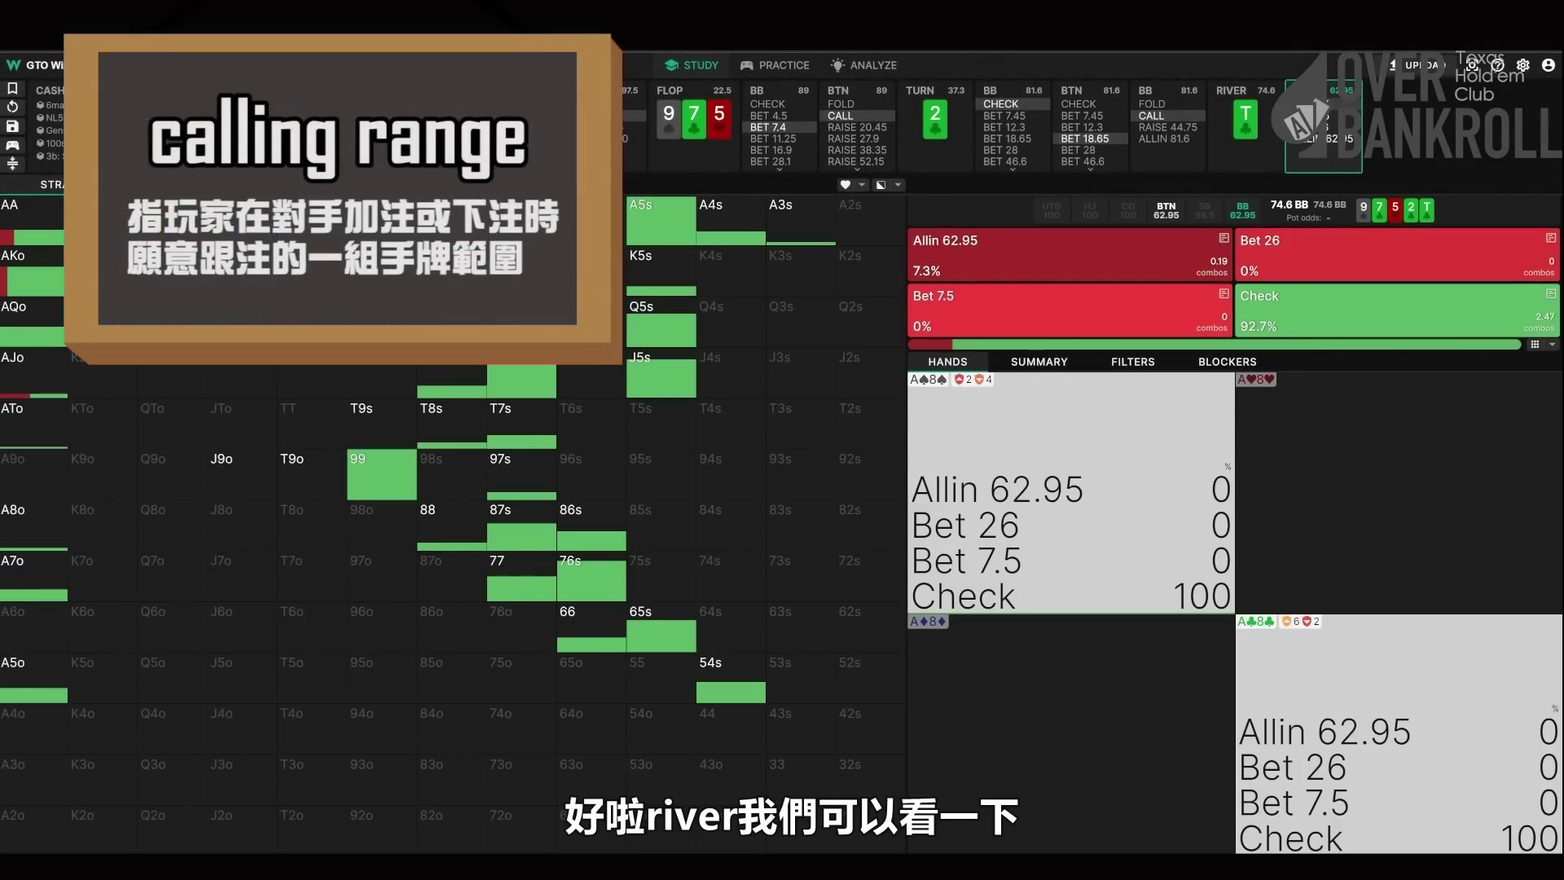
pyautogui.click(1395, 310)
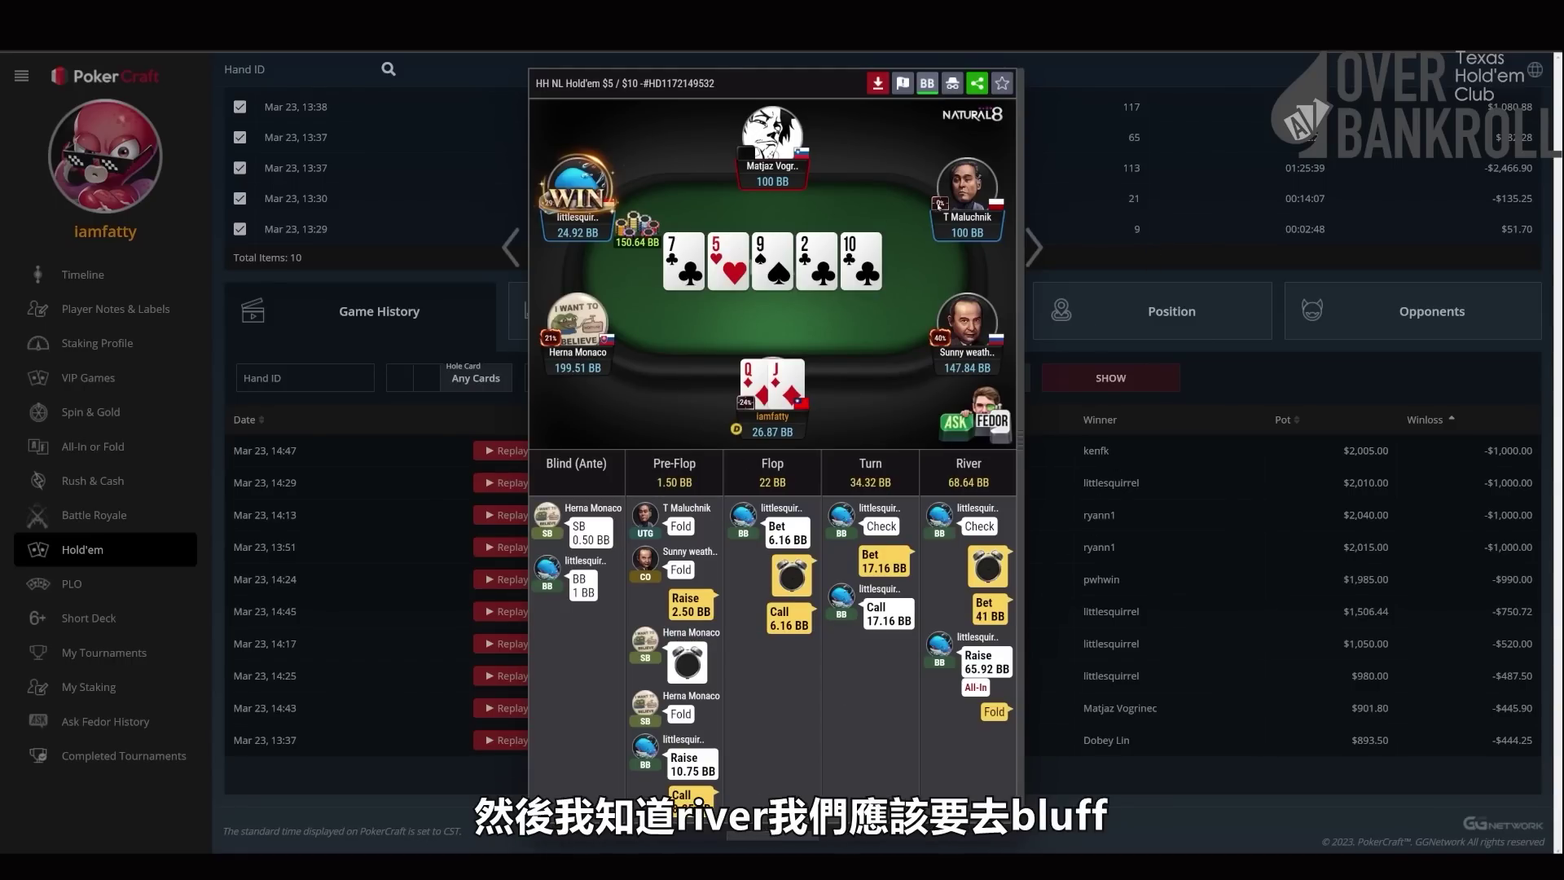
# - Close the Q-J hand replay in PokerCraft and load the 150bb cash game solution in GTO Wizard
pyautogui.click(1052, 234)
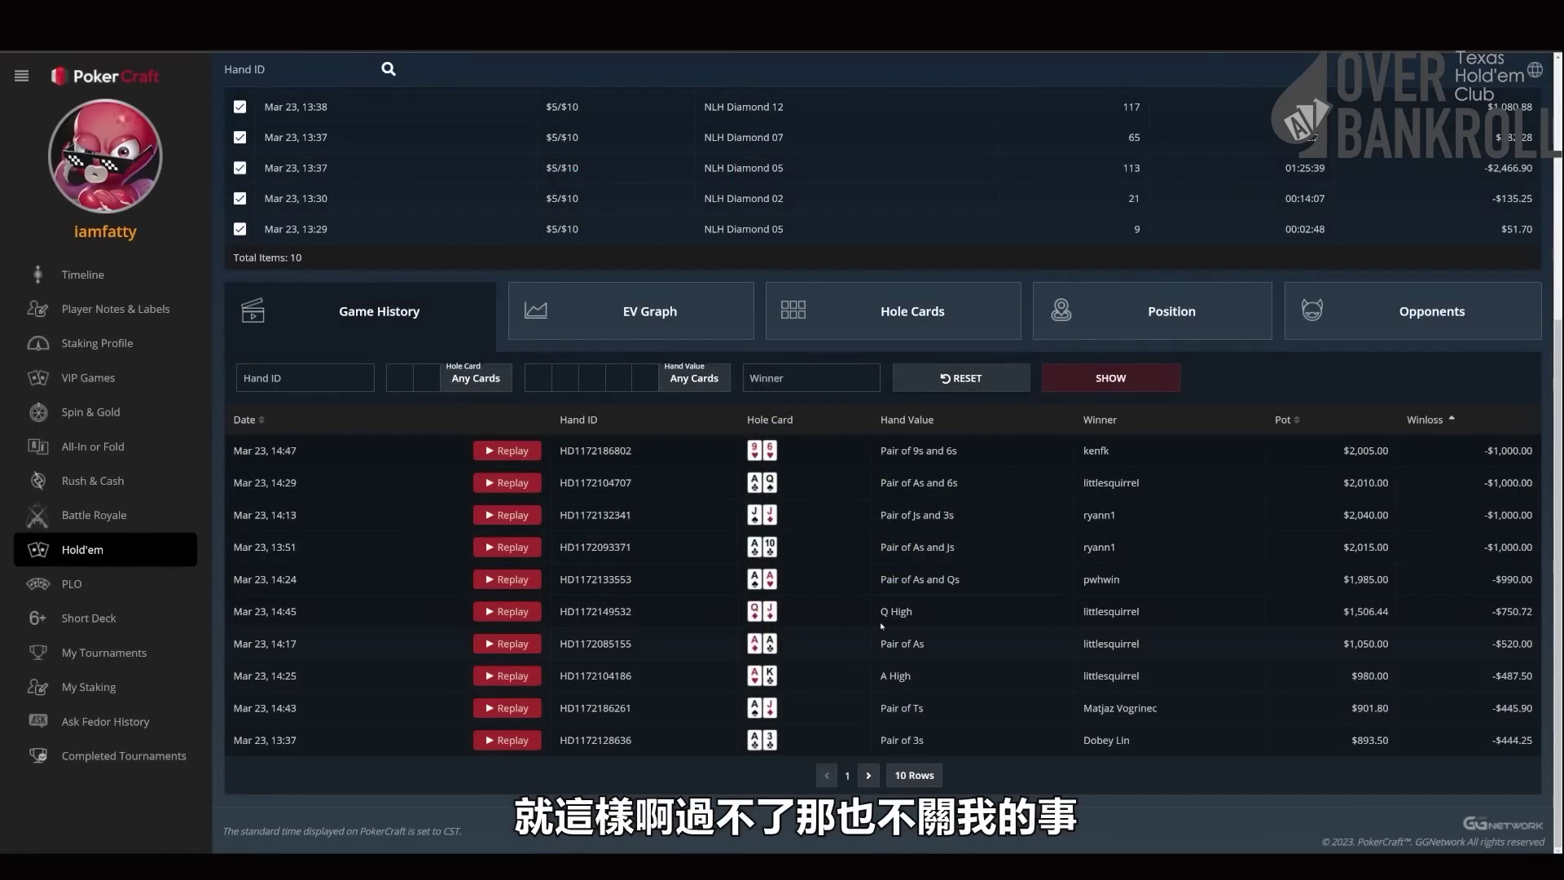
pyautogui.click(920, 617)
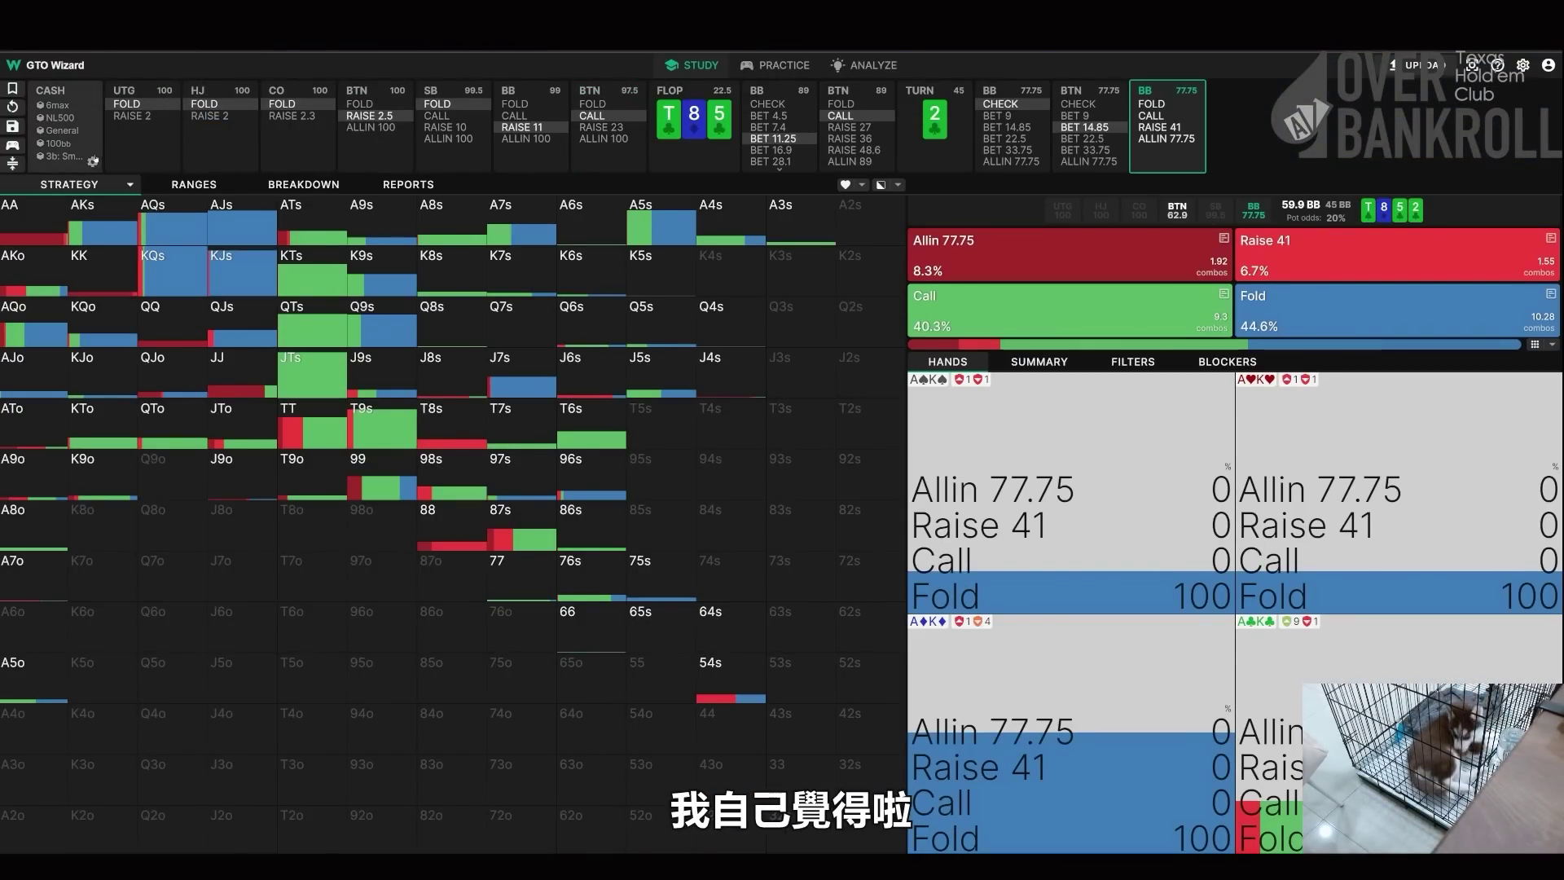
pyautogui.click(65, 122)
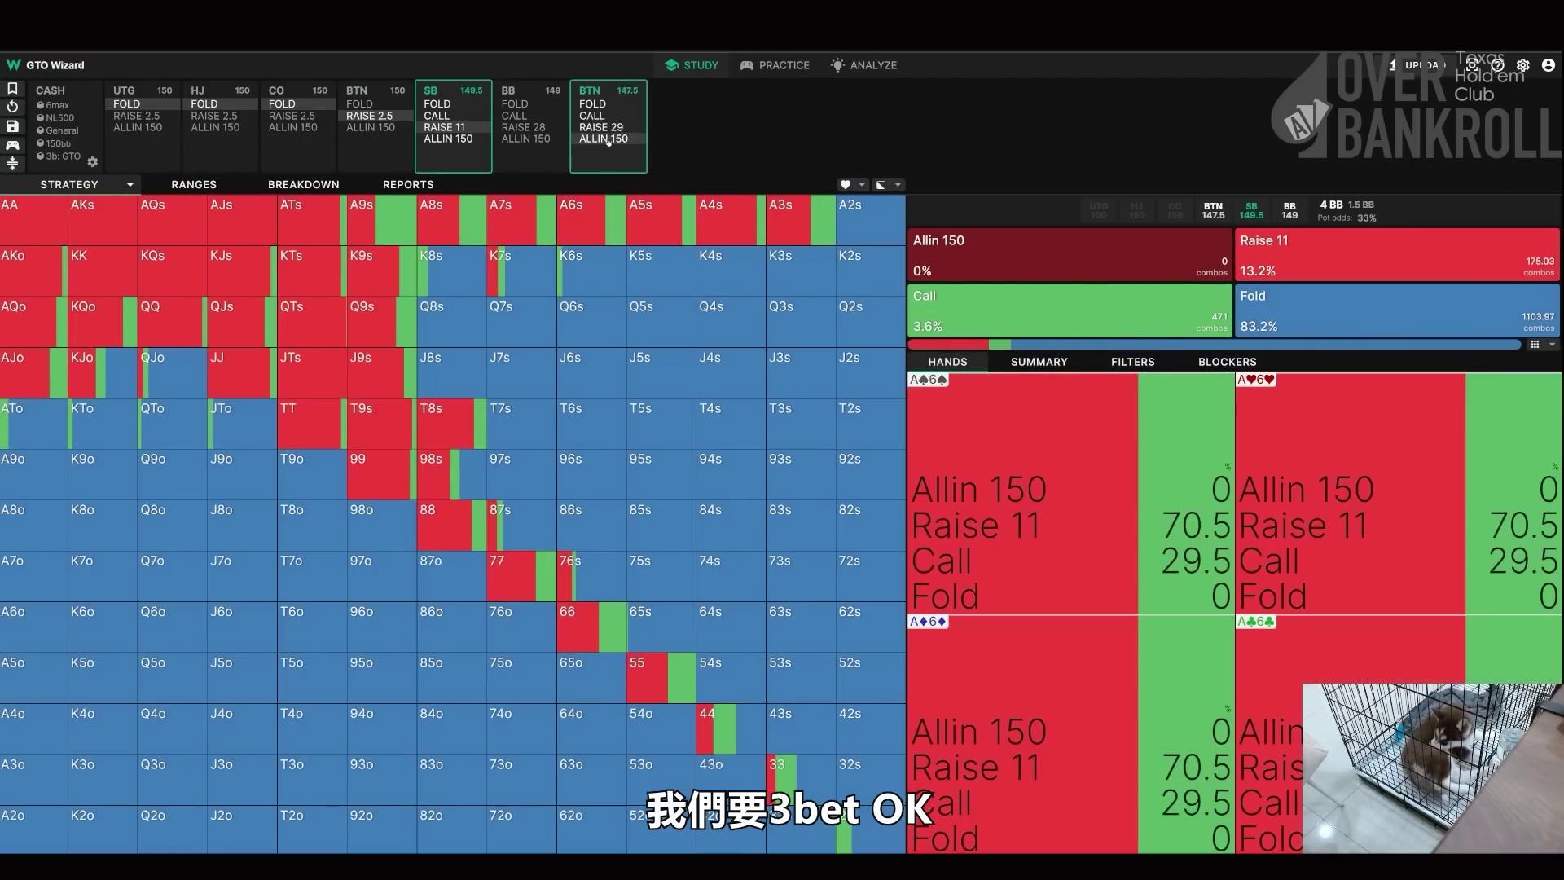
# - Call the small blind's raise to 11 as the button, and have the small blind's 7.6 bet called on the Q-T-5 flop
pyautogui.click(592, 115)
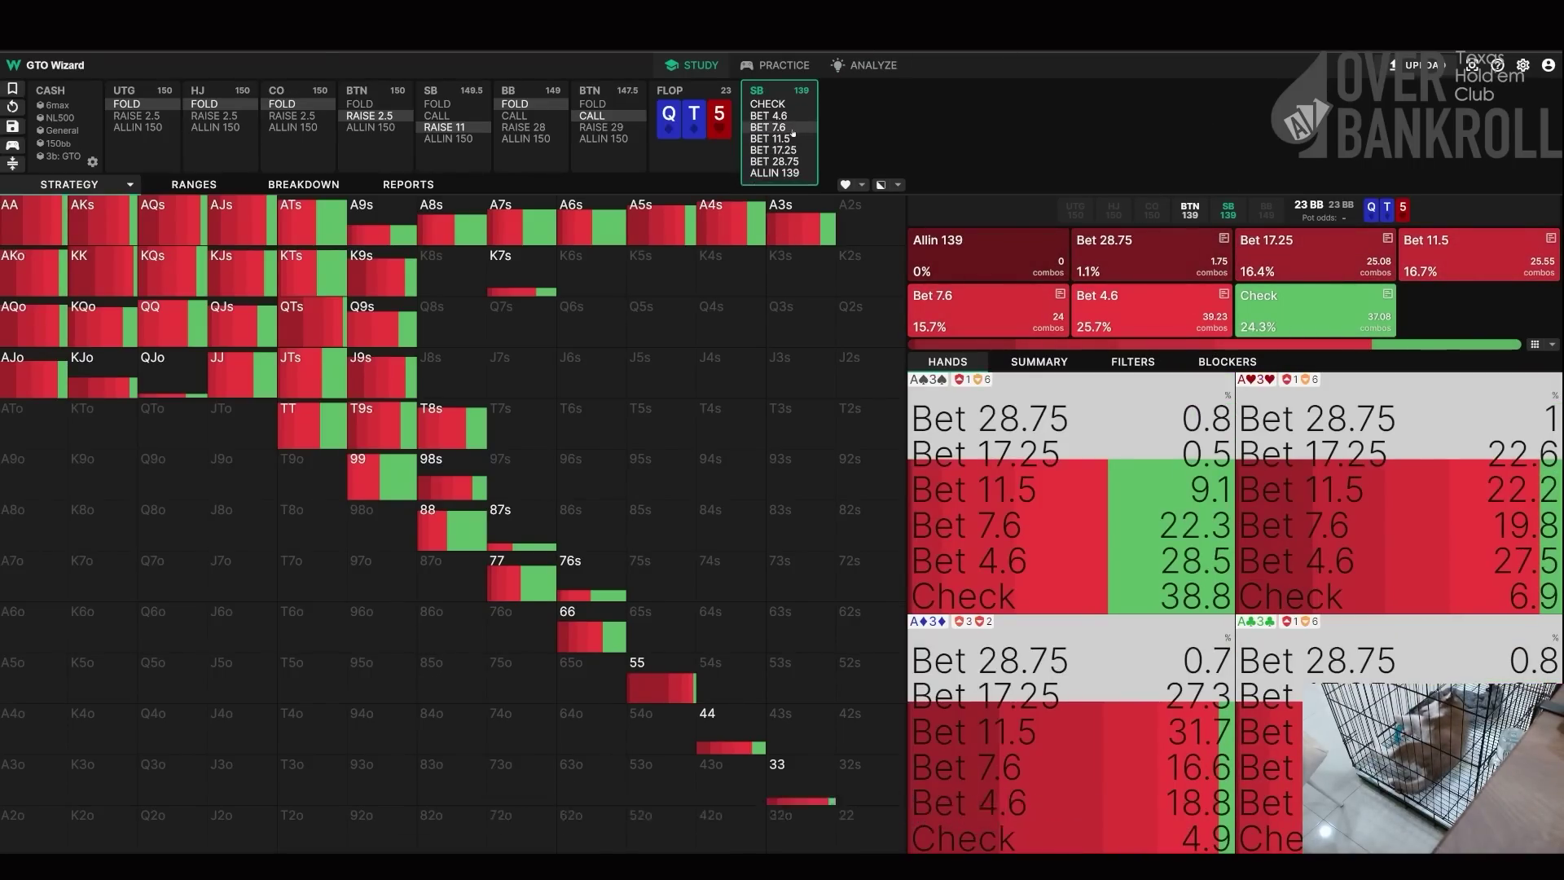
pyautogui.click(1010, 309)
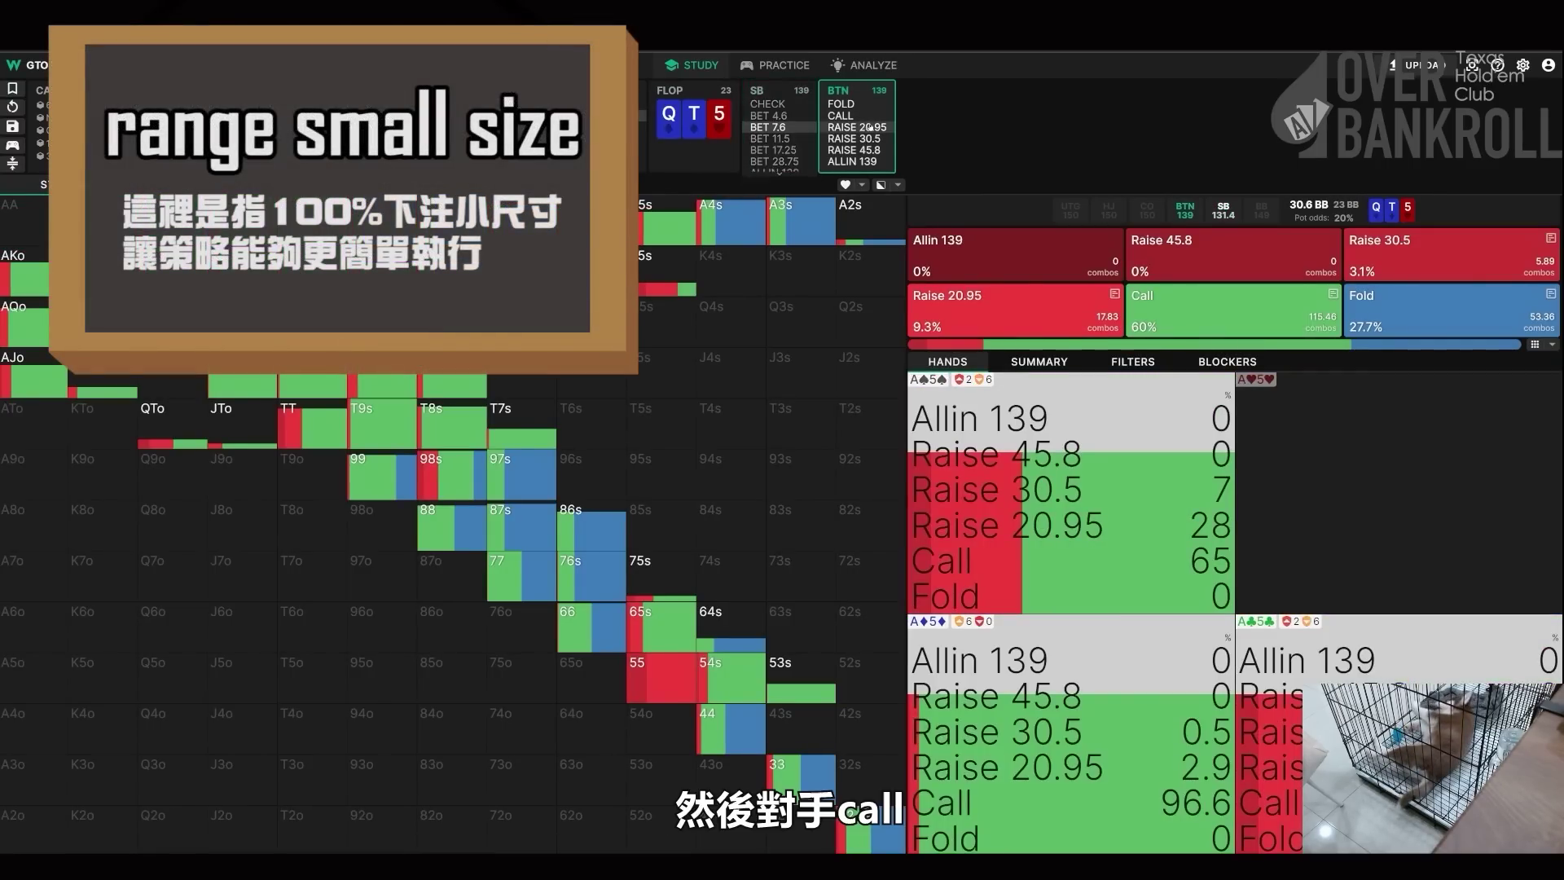
pyautogui.click(869, 116)
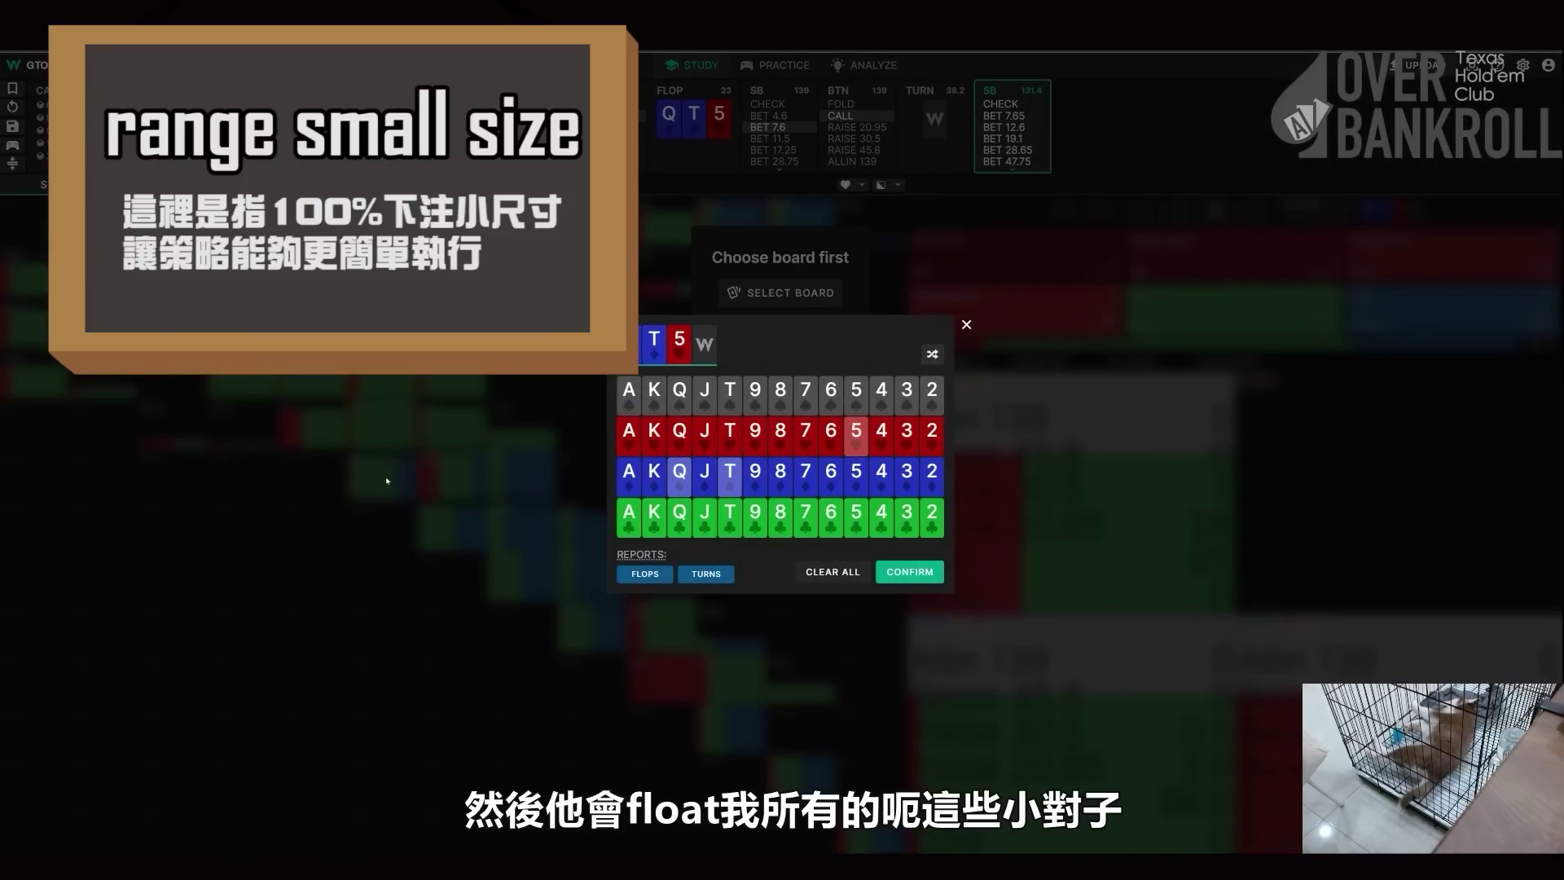
# - Review the button's response to the 7.6 flop bet and set the turn card to the ten of clubs
pyautogui.click(968, 326)
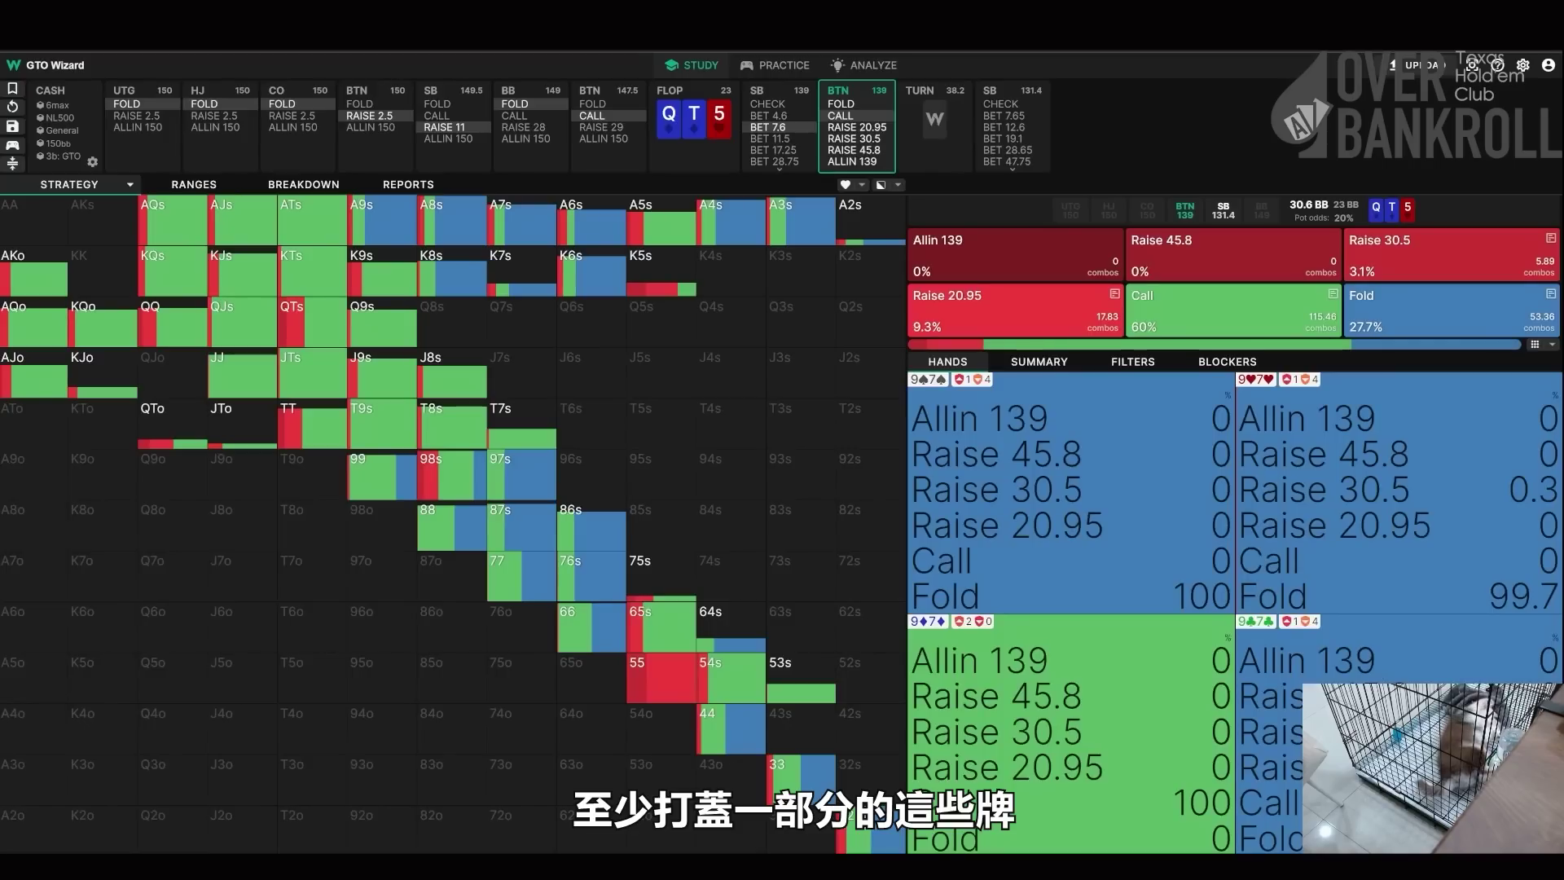
pyautogui.moveTo(1033, 165)
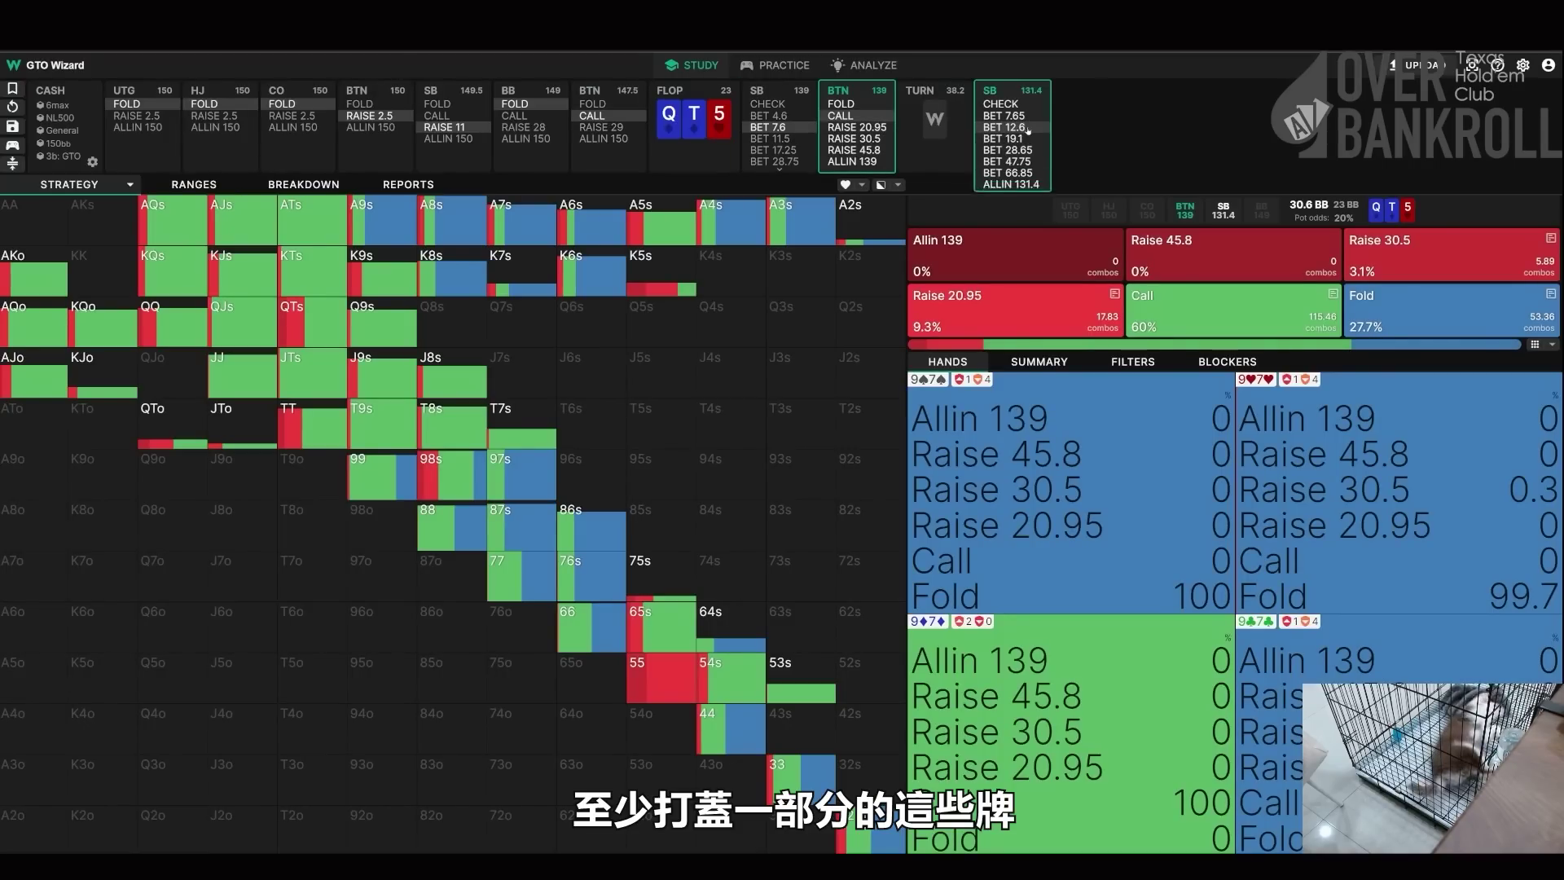
pyautogui.click(935, 120)
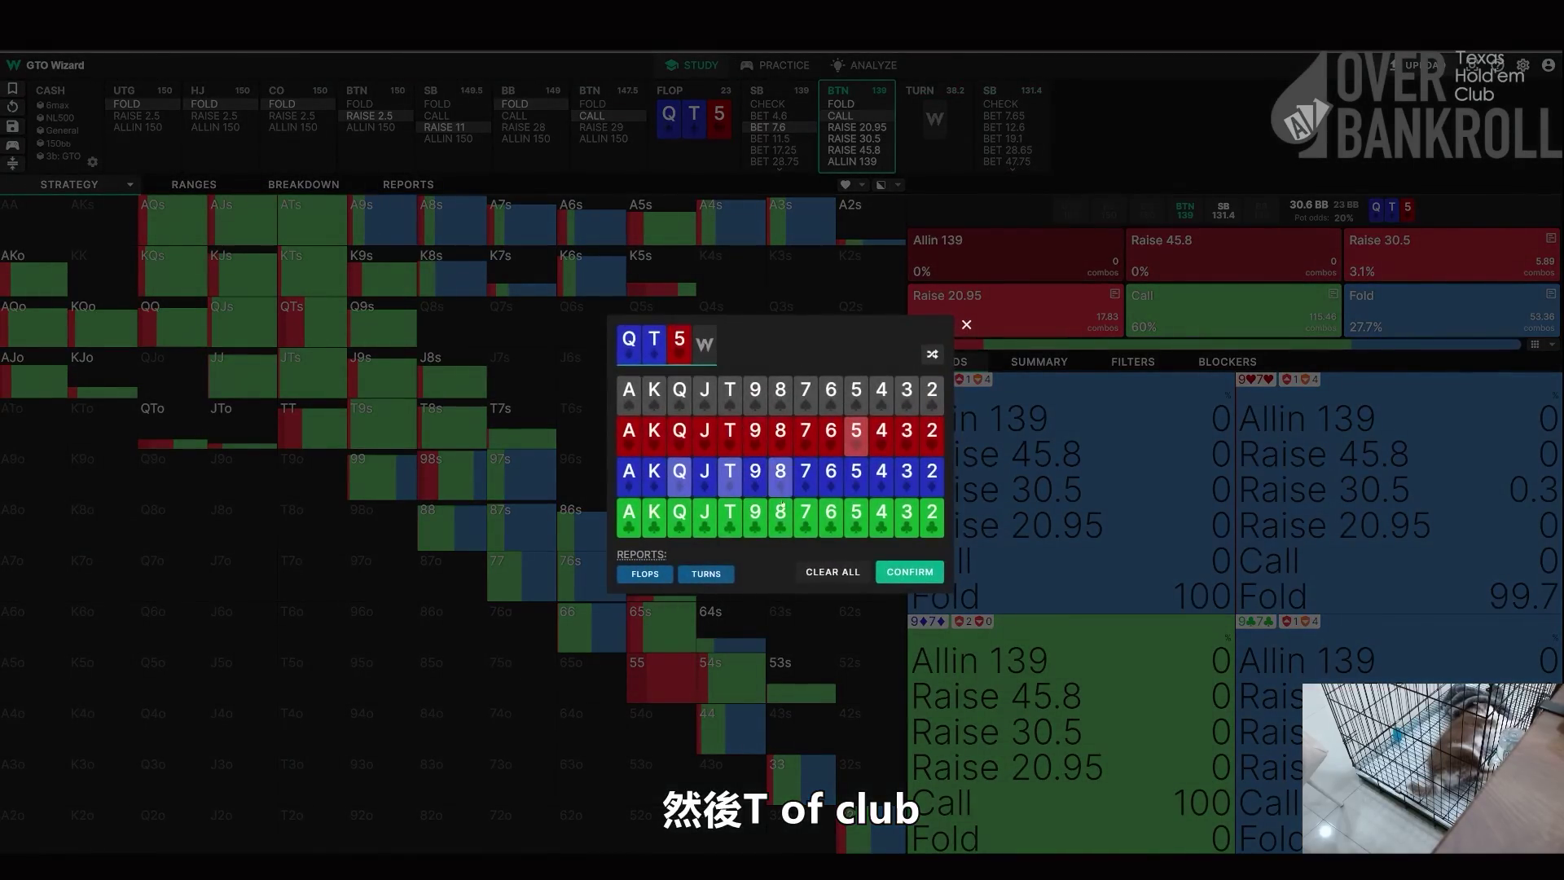
pyautogui.click(738, 522)
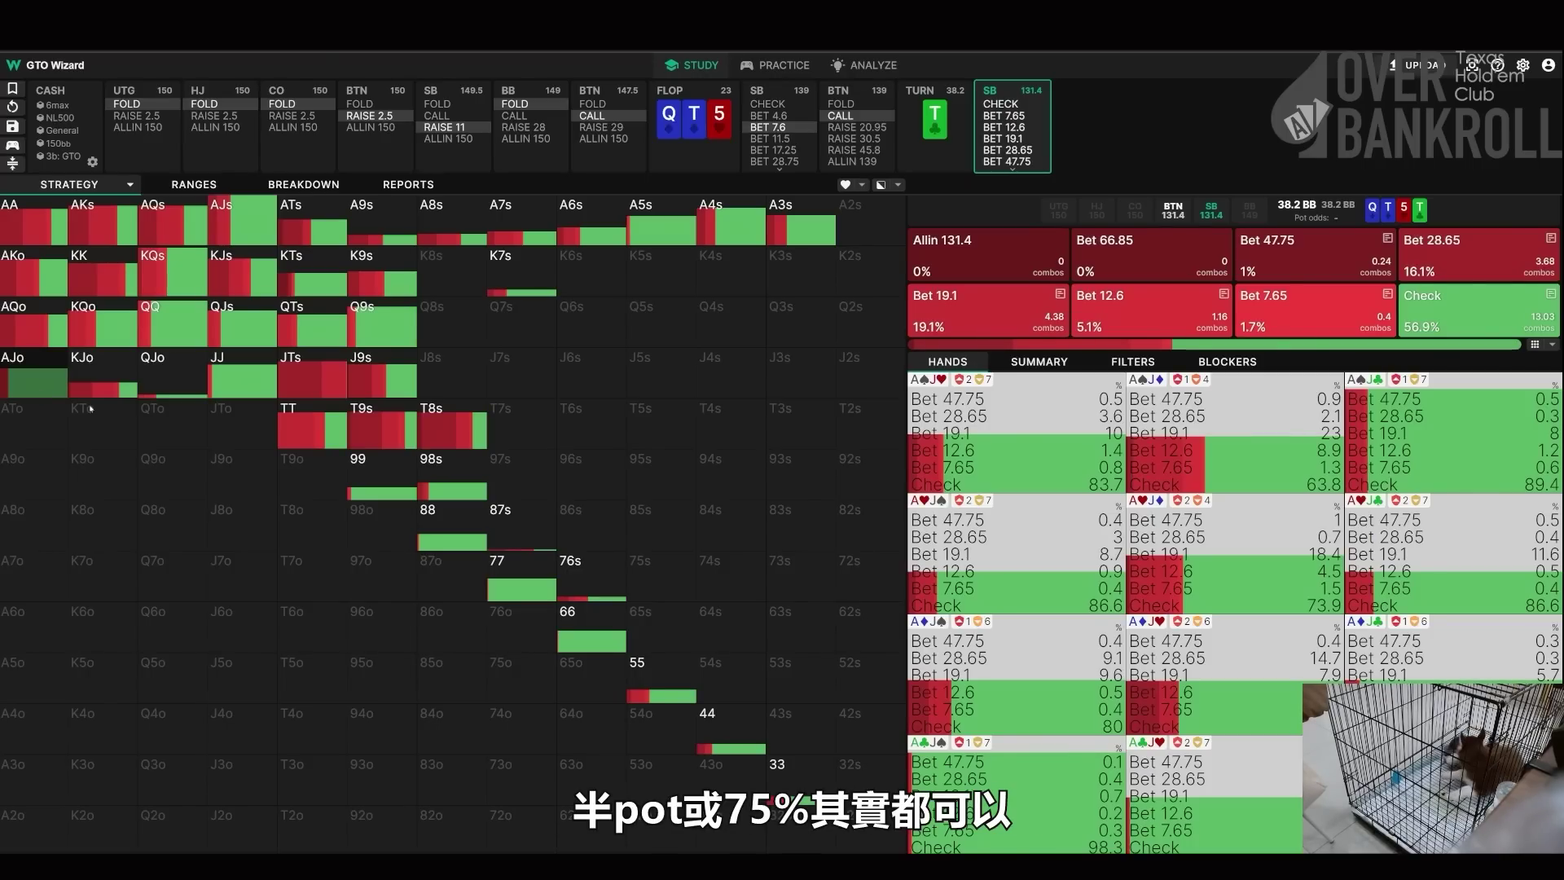
# - Bet 28.65 as the small blind on the turn, and examine the 102.75 river all-in and the button's response to it
pyautogui.click(1007, 150)
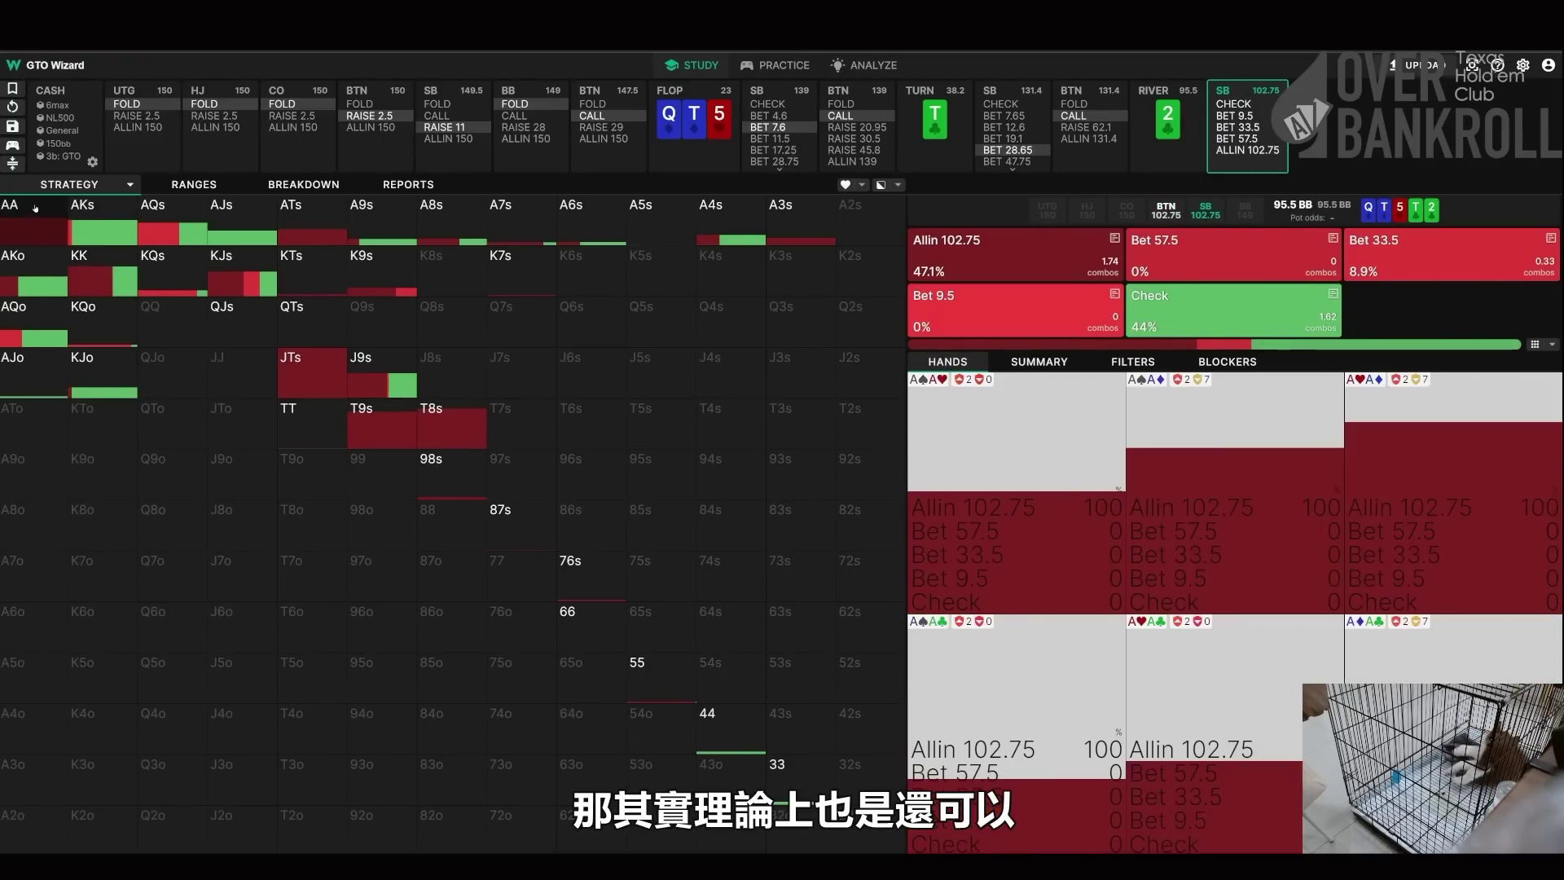
pyautogui.click(1025, 148)
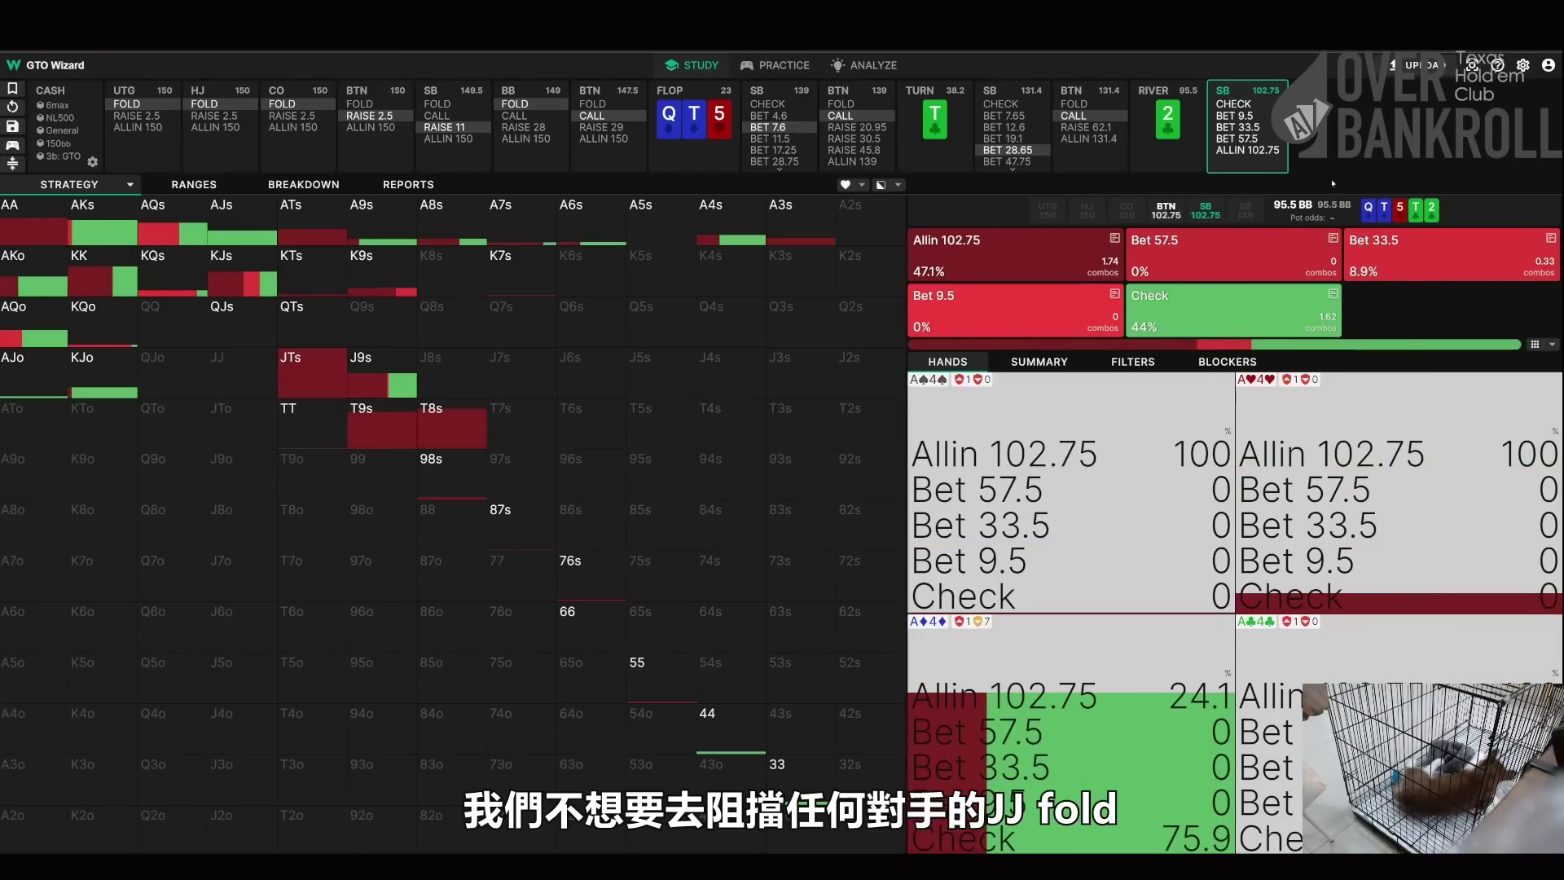
pyautogui.click(1265, 160)
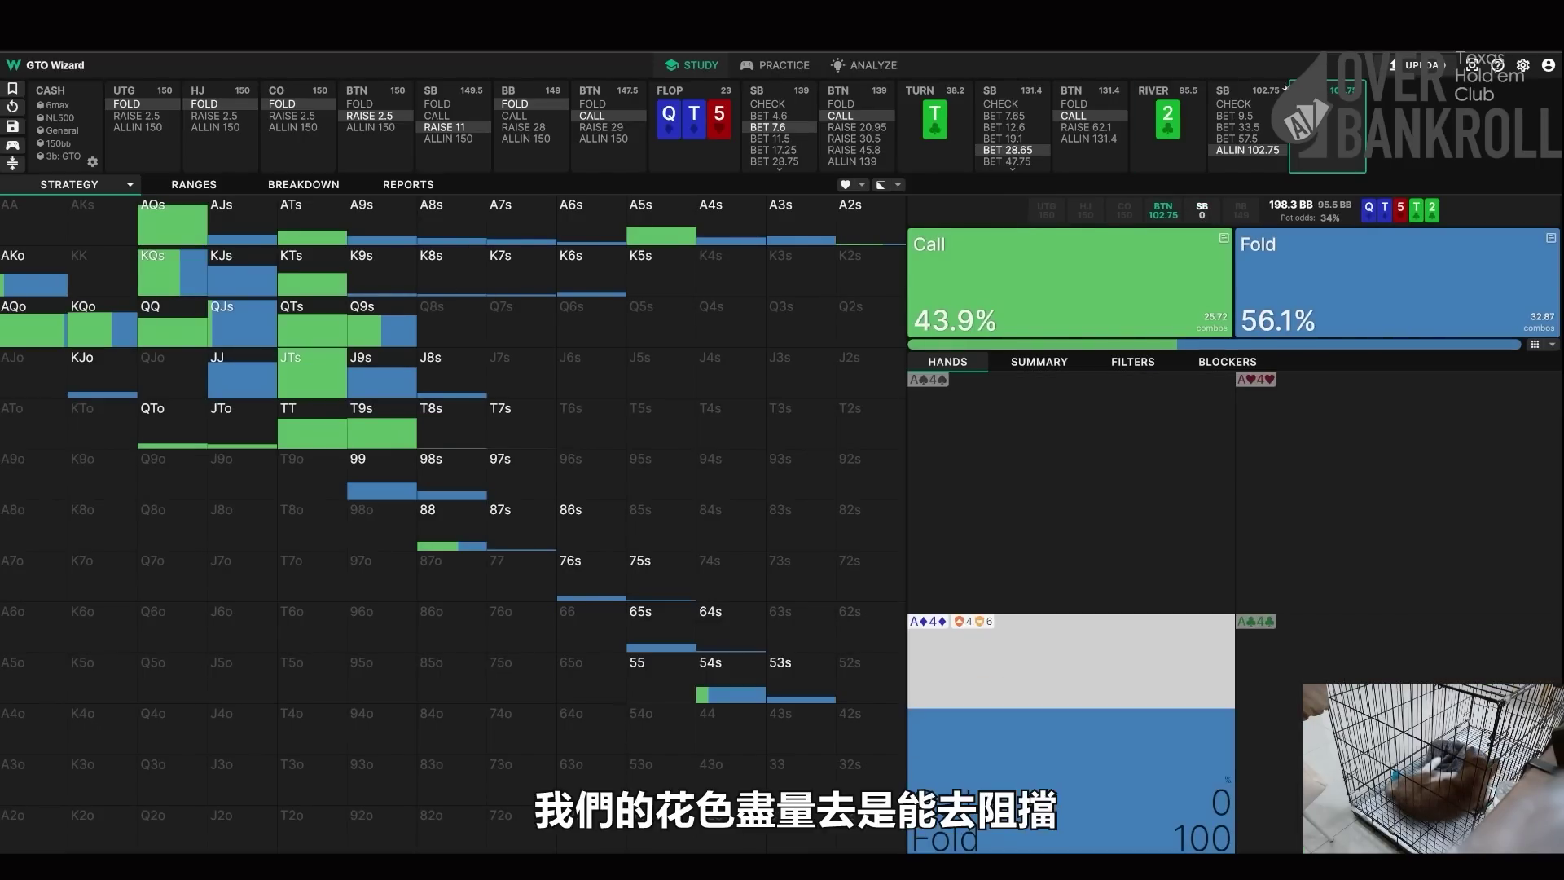
pyautogui.press('Left')
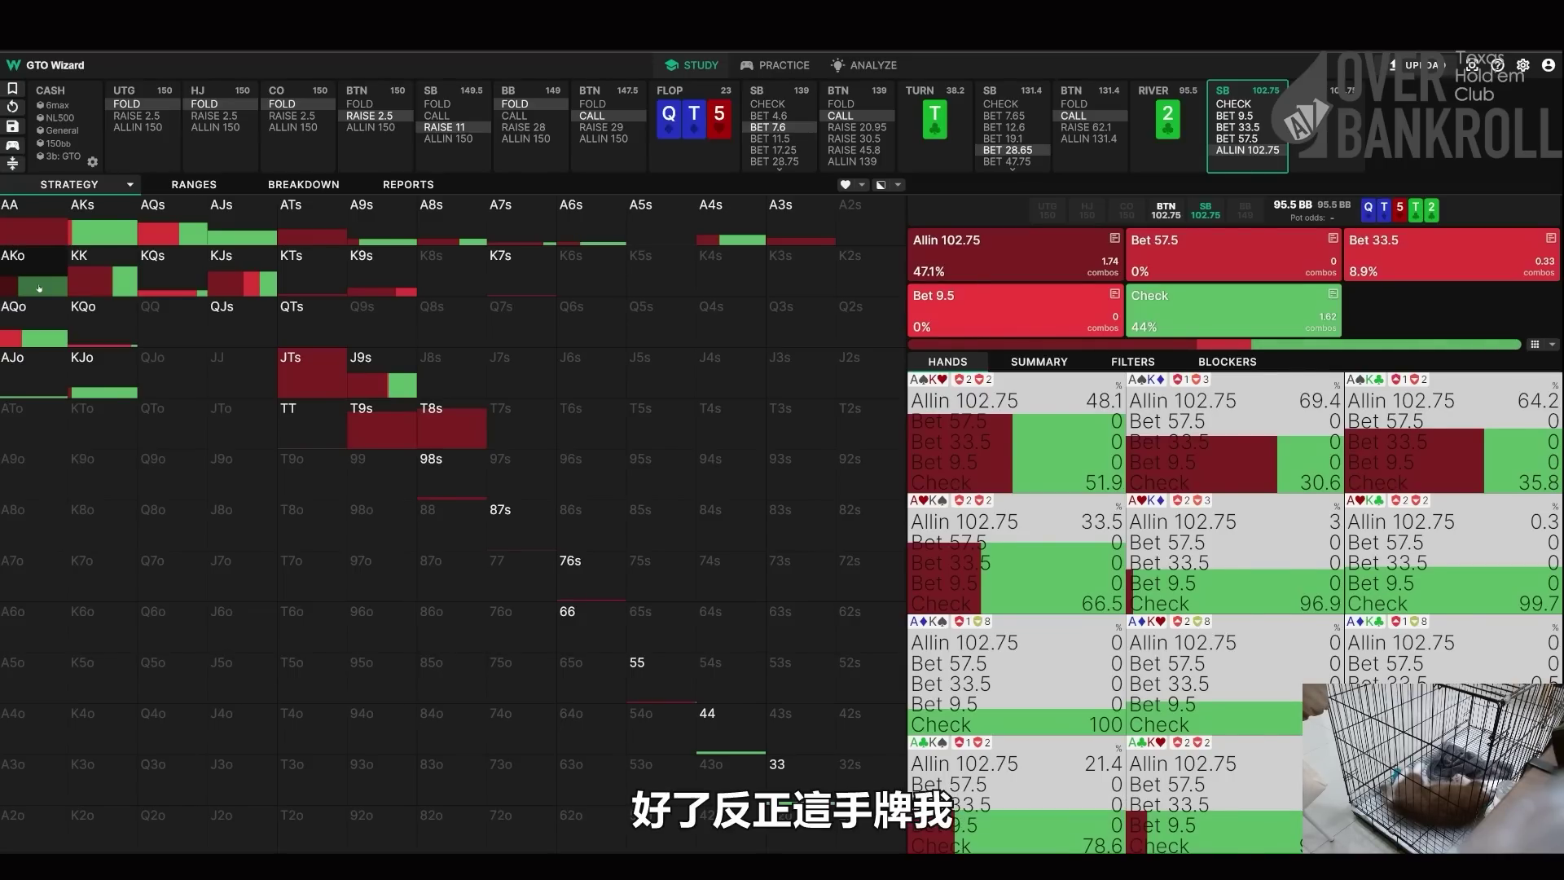
pyautogui.click(39, 287)
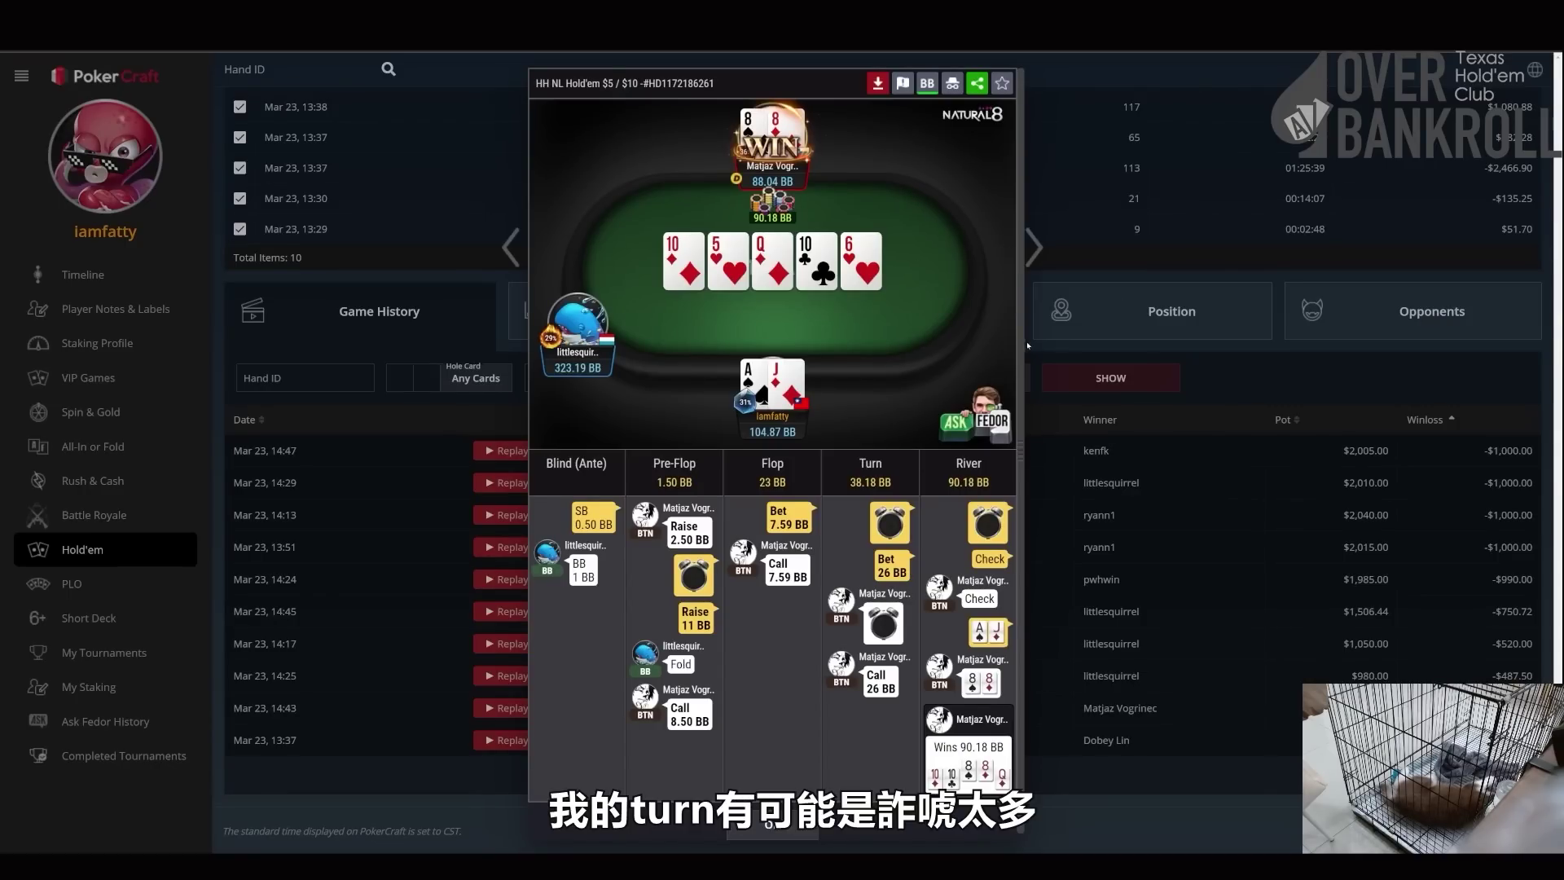
# - Move on from the A-J hand in PokerCraft, and recheck the button's flop call and the small blind's 28.65 turn bet in GTO Wizard
pyautogui.click(1034, 247)
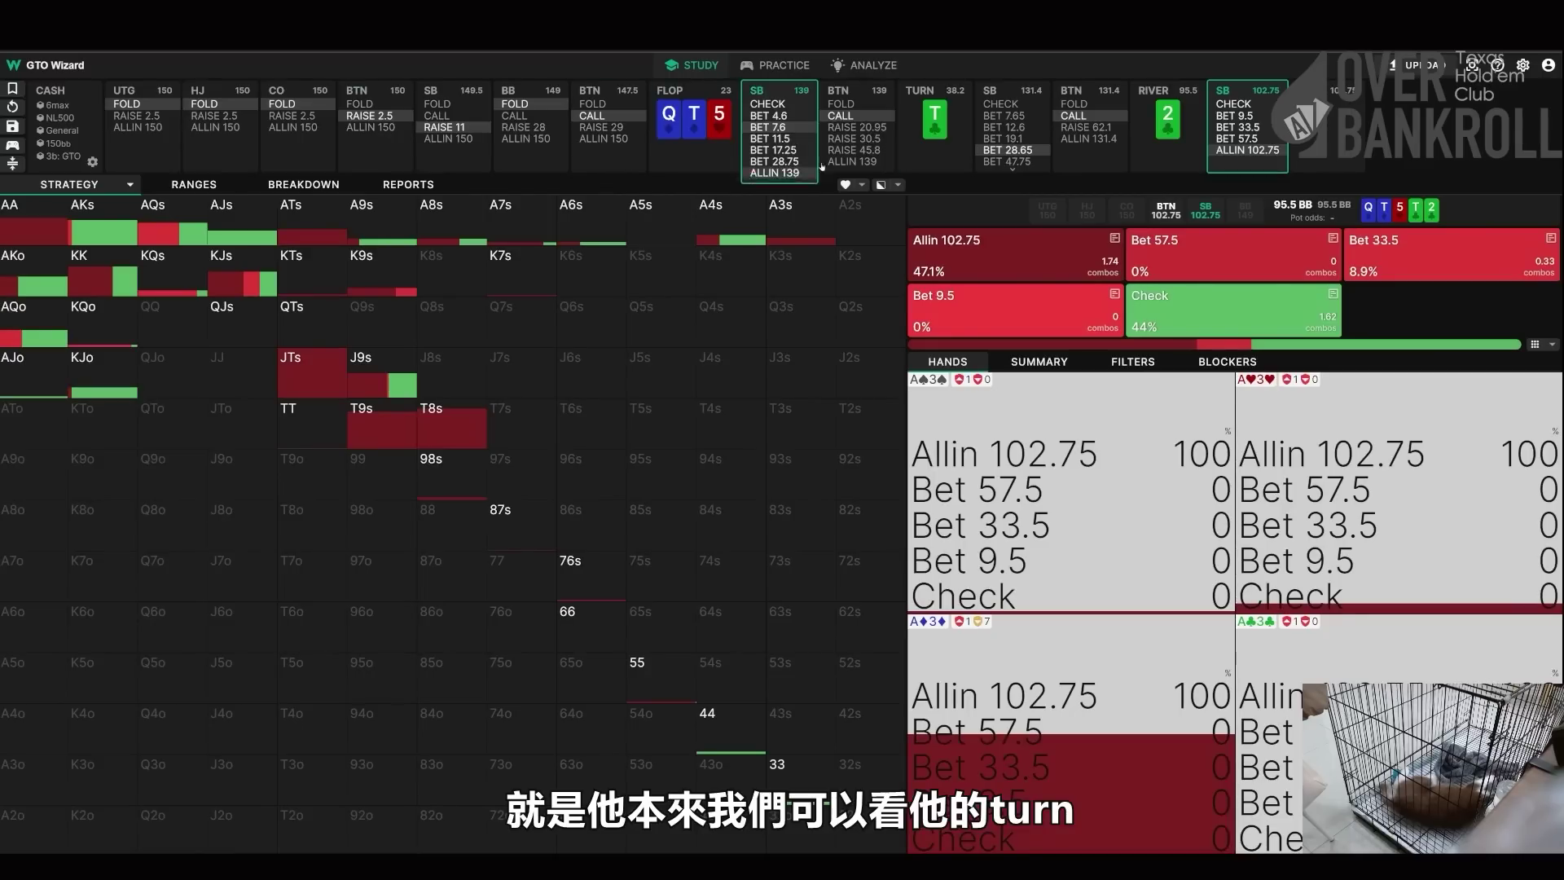
pyautogui.click(841, 115)
pyautogui.click(1008, 150)
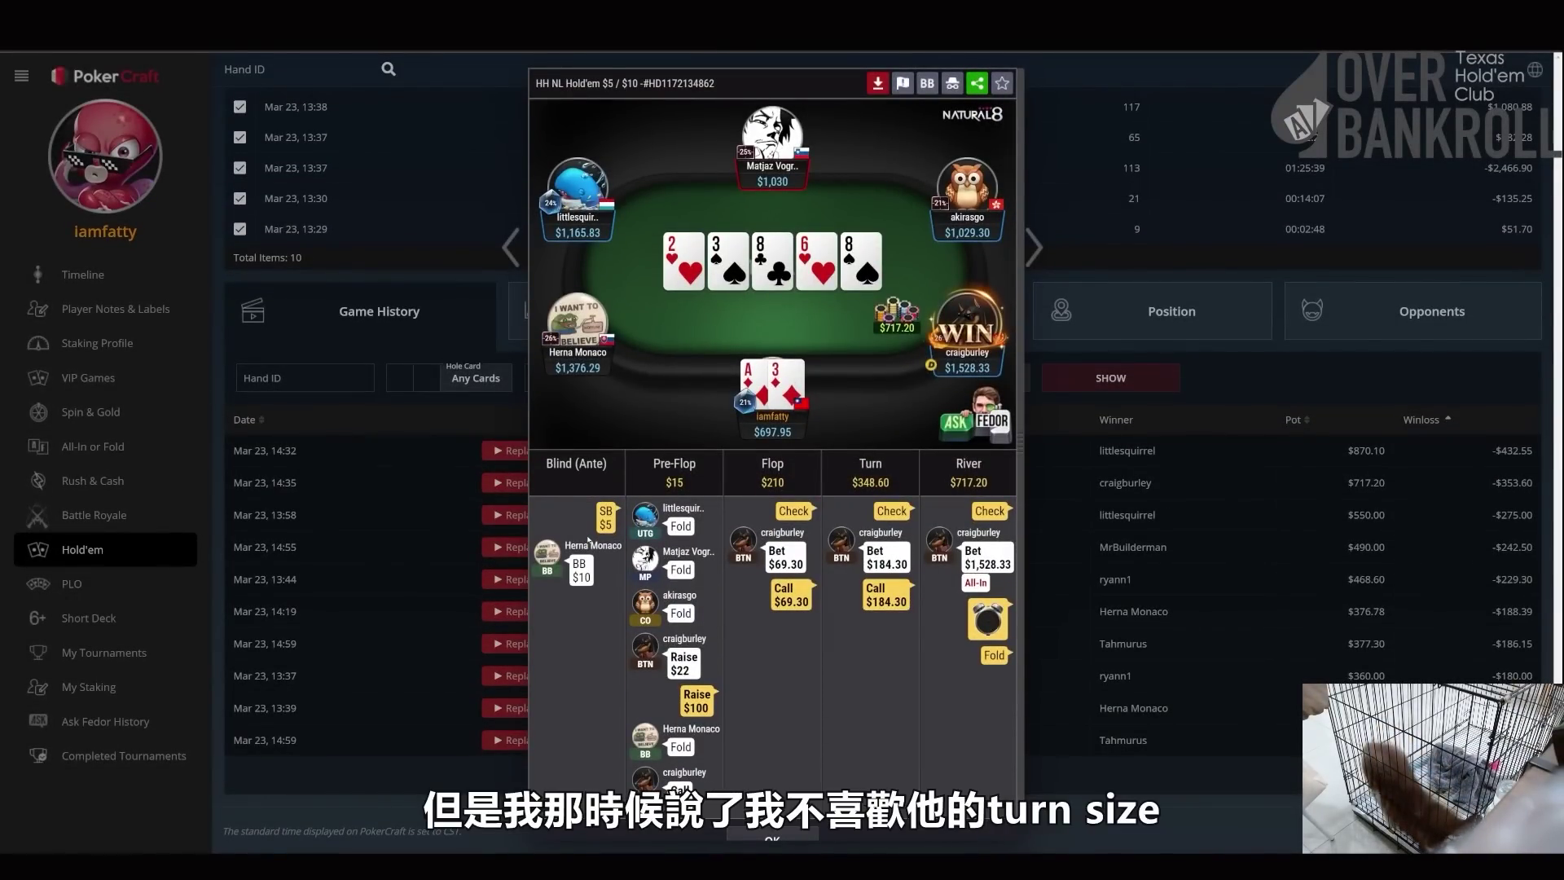
# - Display the A-3 hand's amounts in big blinds, and set its GTO Wizard flop to 8 of clubs, 3 of spades and 2 of hearts
pyautogui.click(929, 84)
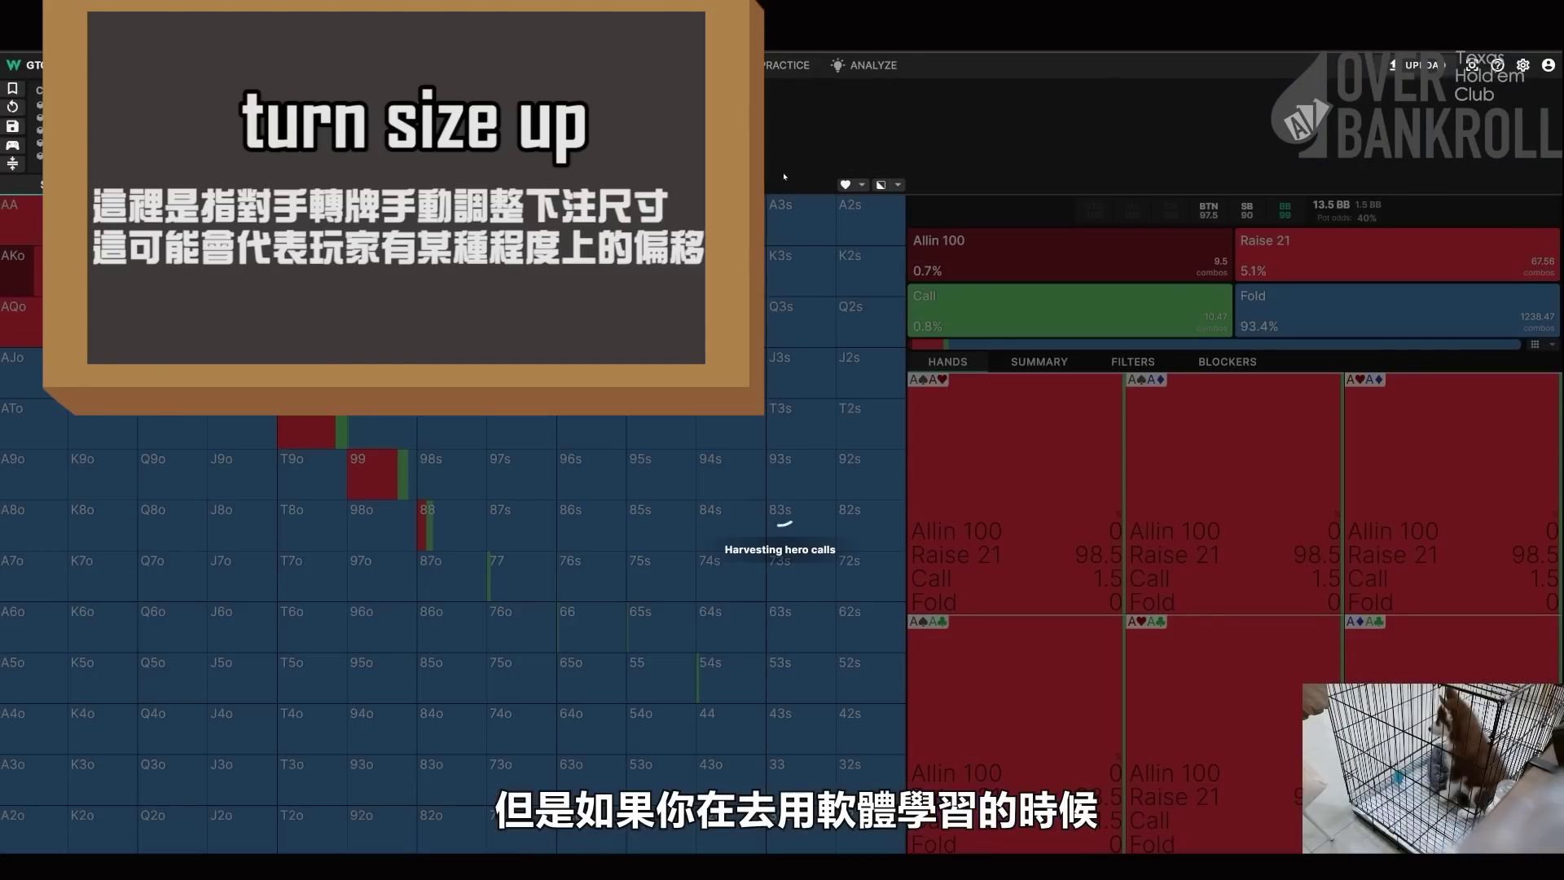
pyautogui.click(521, 115)
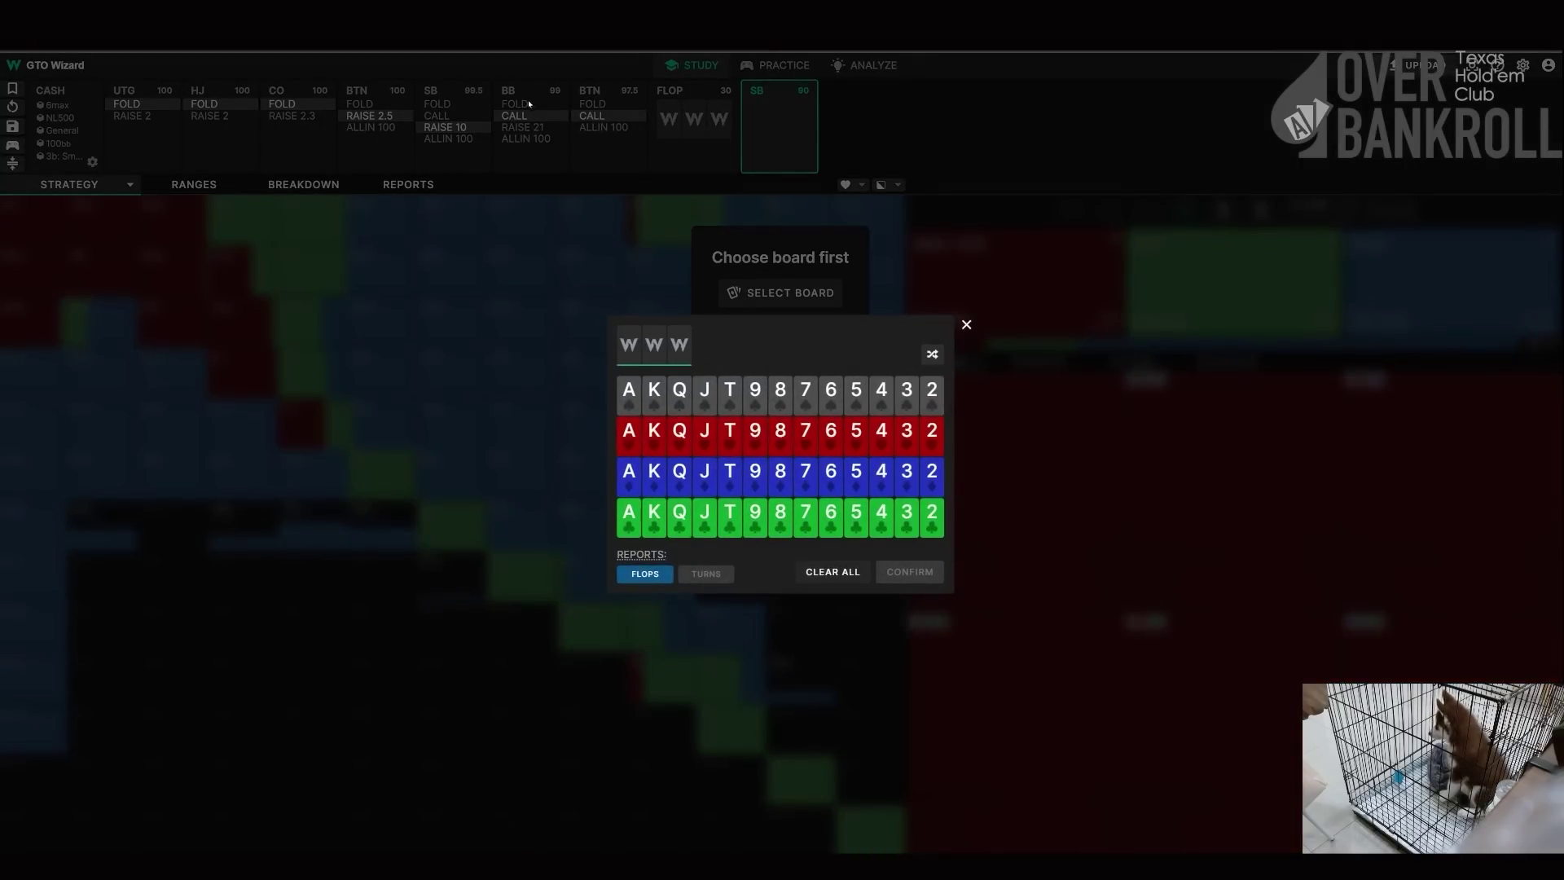
pyautogui.click(755, 395)
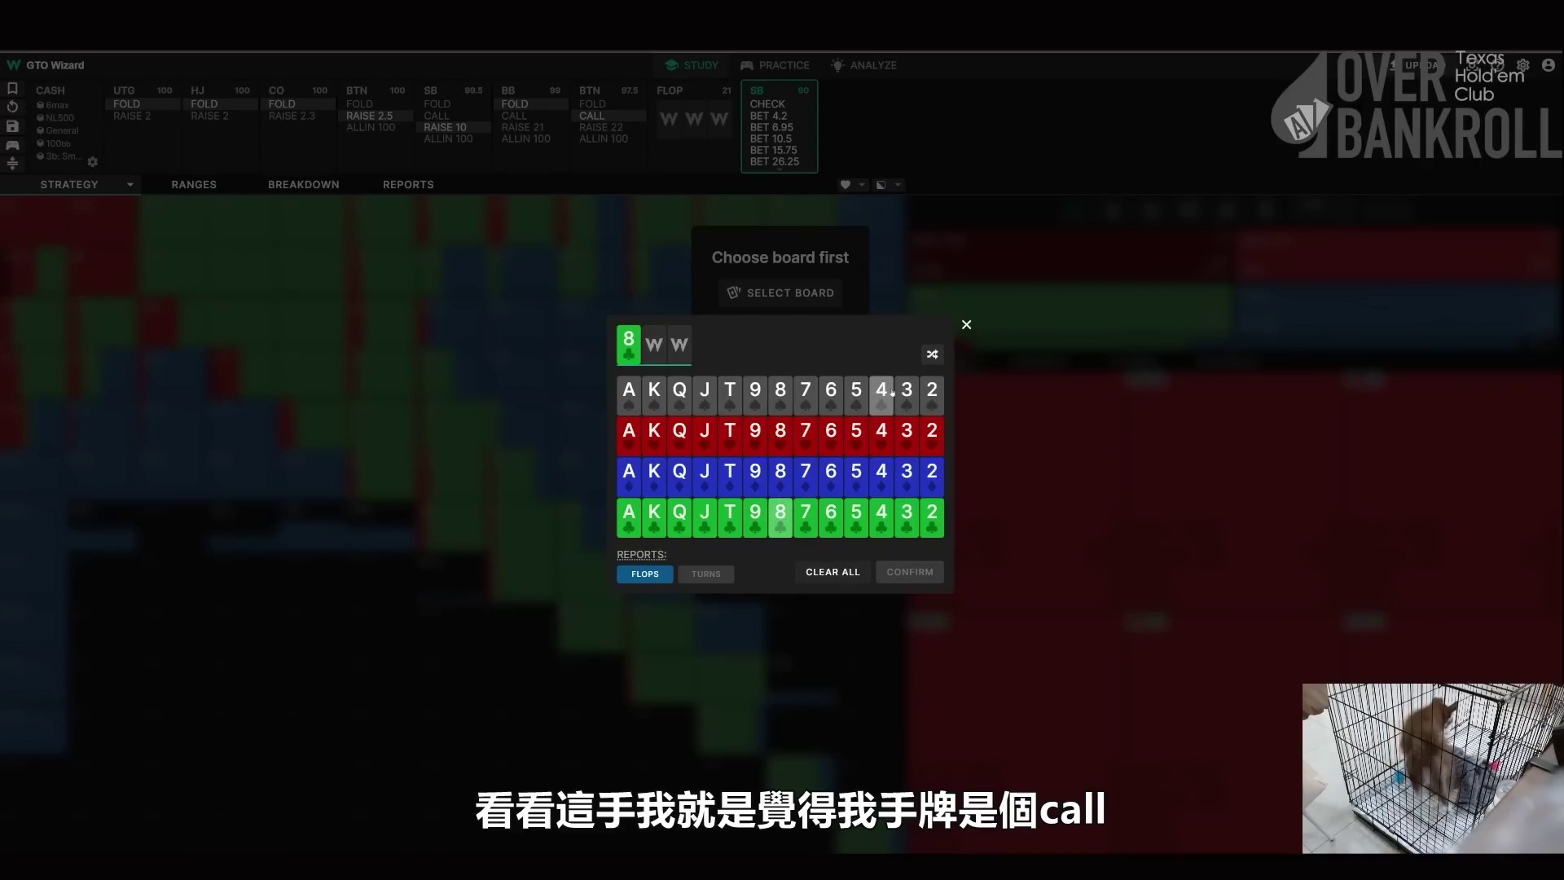
pyautogui.click(882, 395)
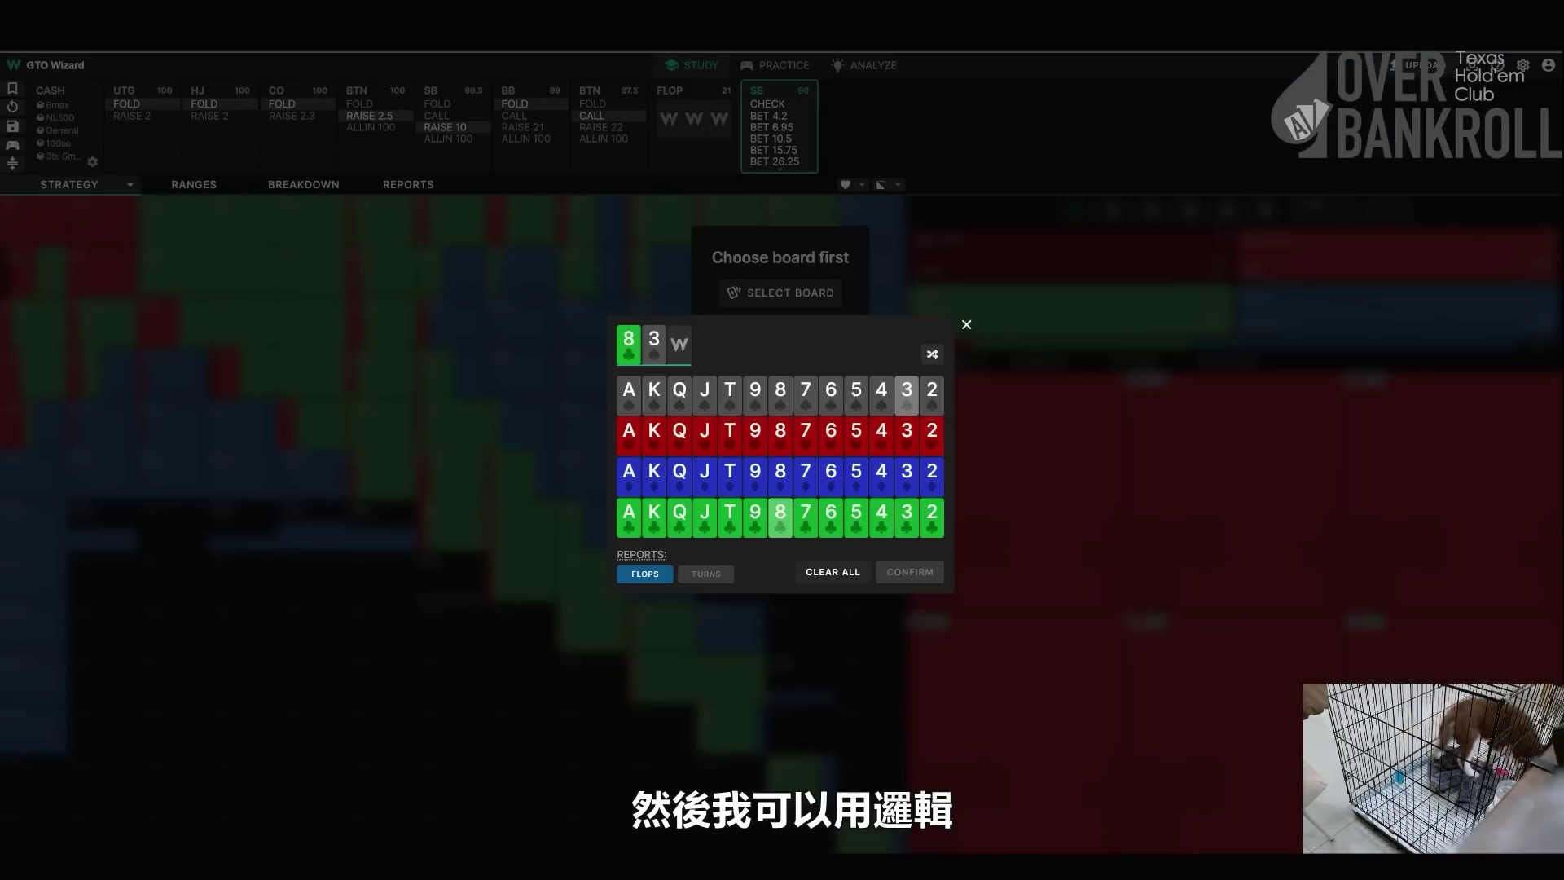
pyautogui.click(933, 432)
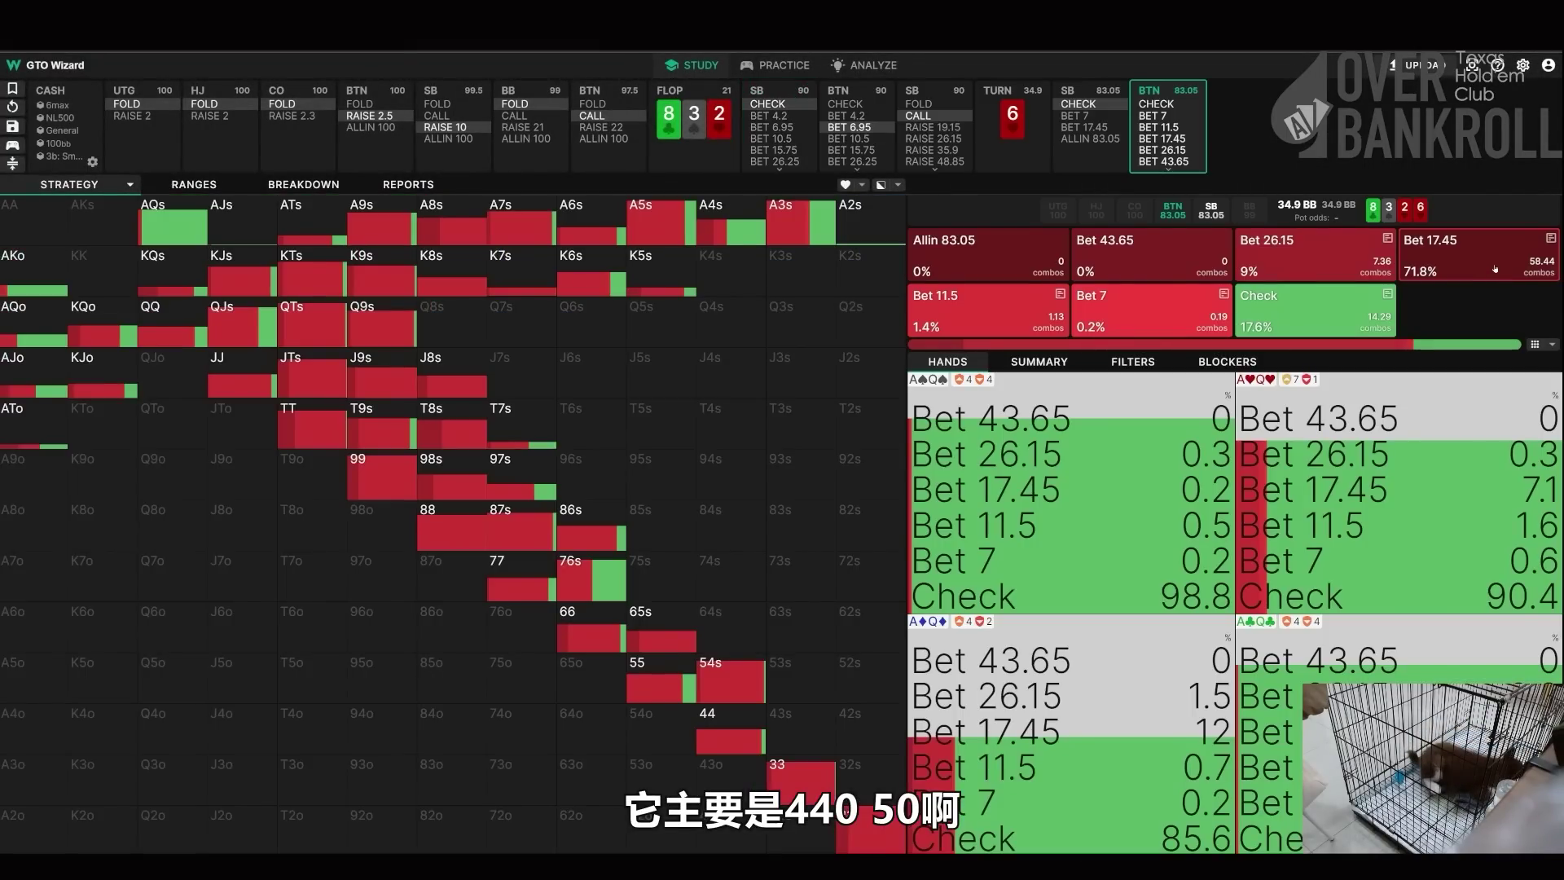
# - Select the button's 17.45 bet on the 6 of hearts turn, call as the small blind, and set the river to the 8 of spades
pyautogui.click(1490, 270)
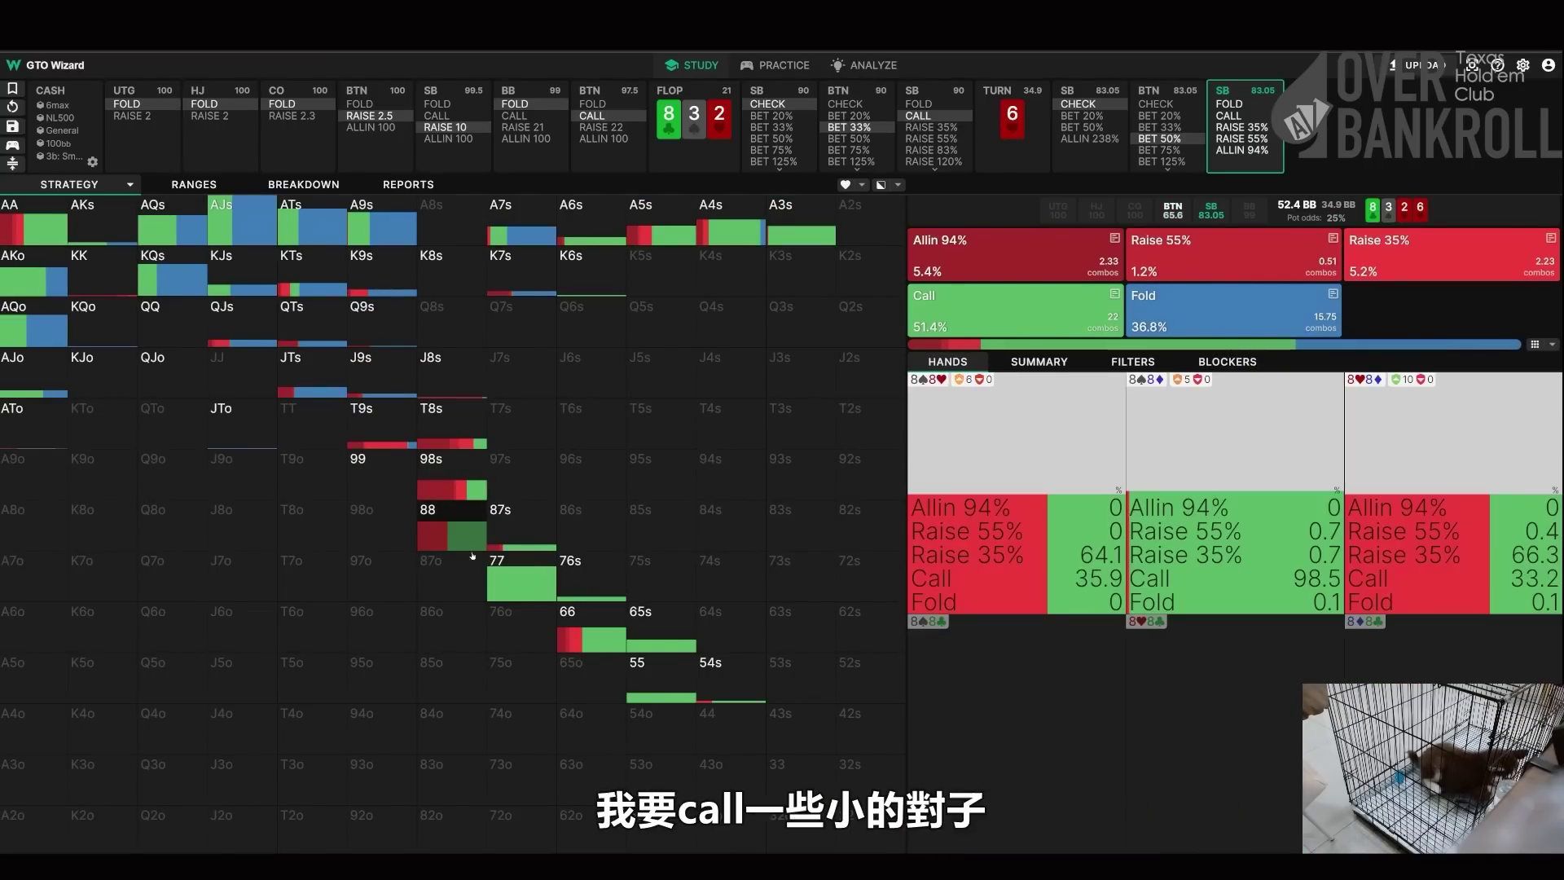
pyautogui.click(1009, 310)
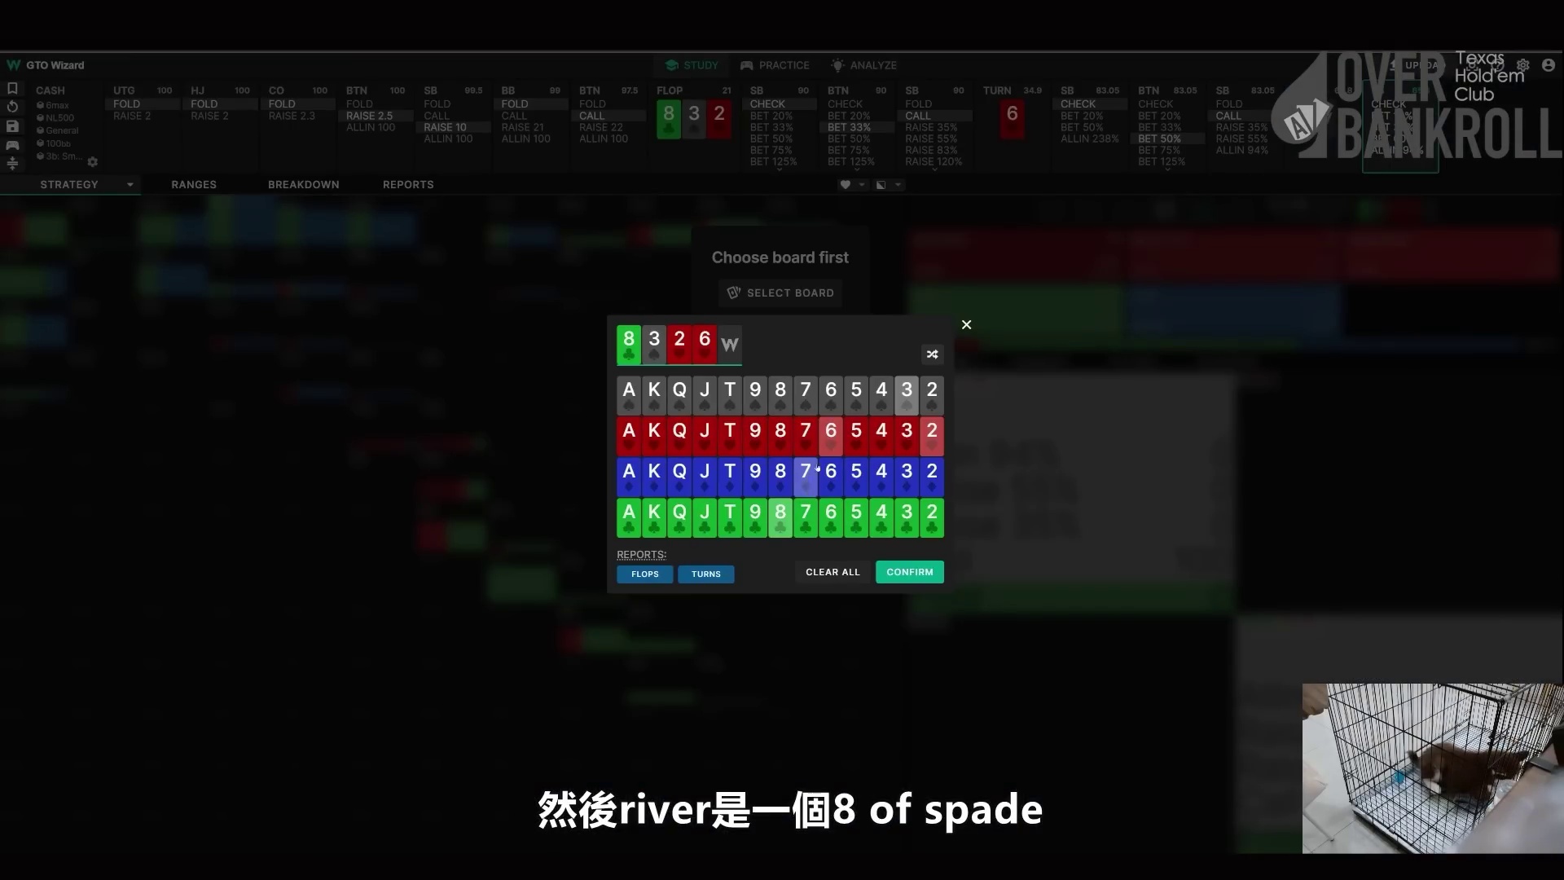
pyautogui.click(780, 395)
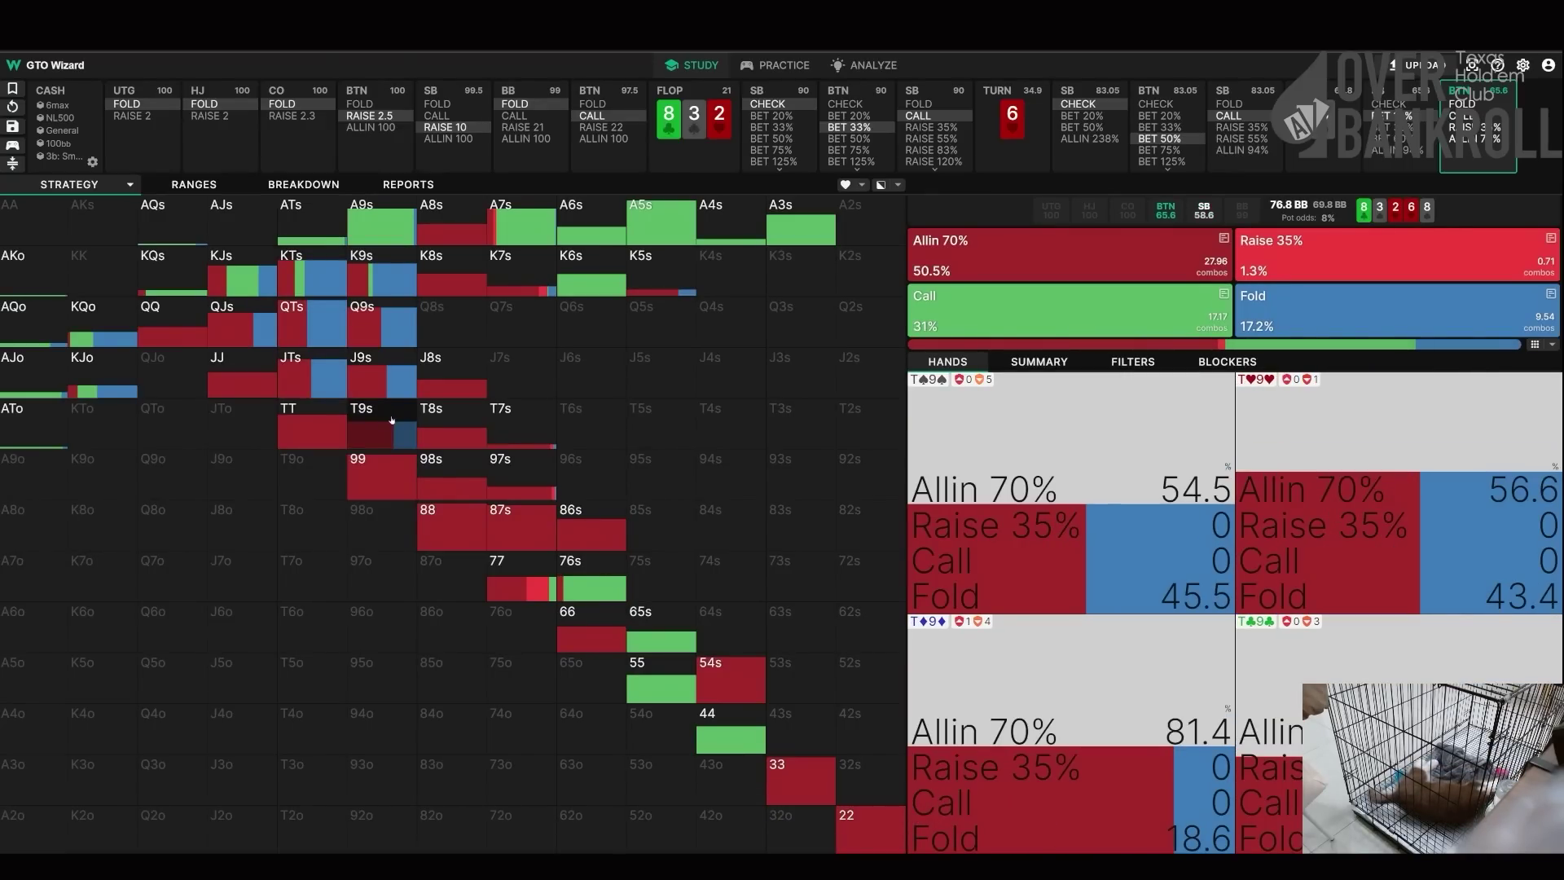
# - Examine the small blind's response to the button's river all-in after a check, and recheck the button's betting strategy on the turn
pyautogui.click(1388, 104)
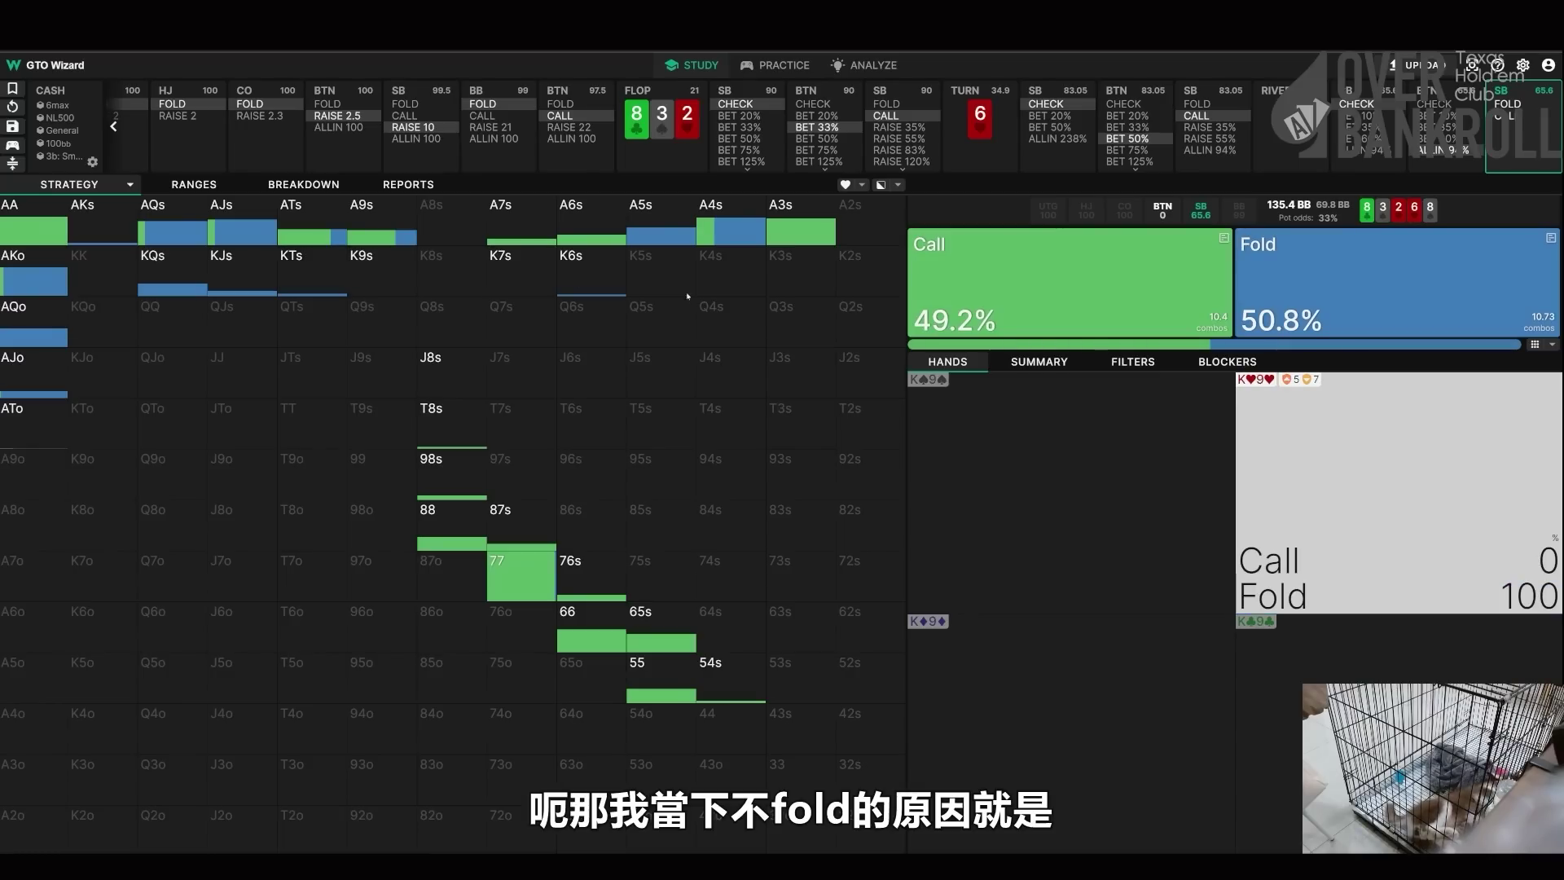
pyautogui.click(1130, 90)
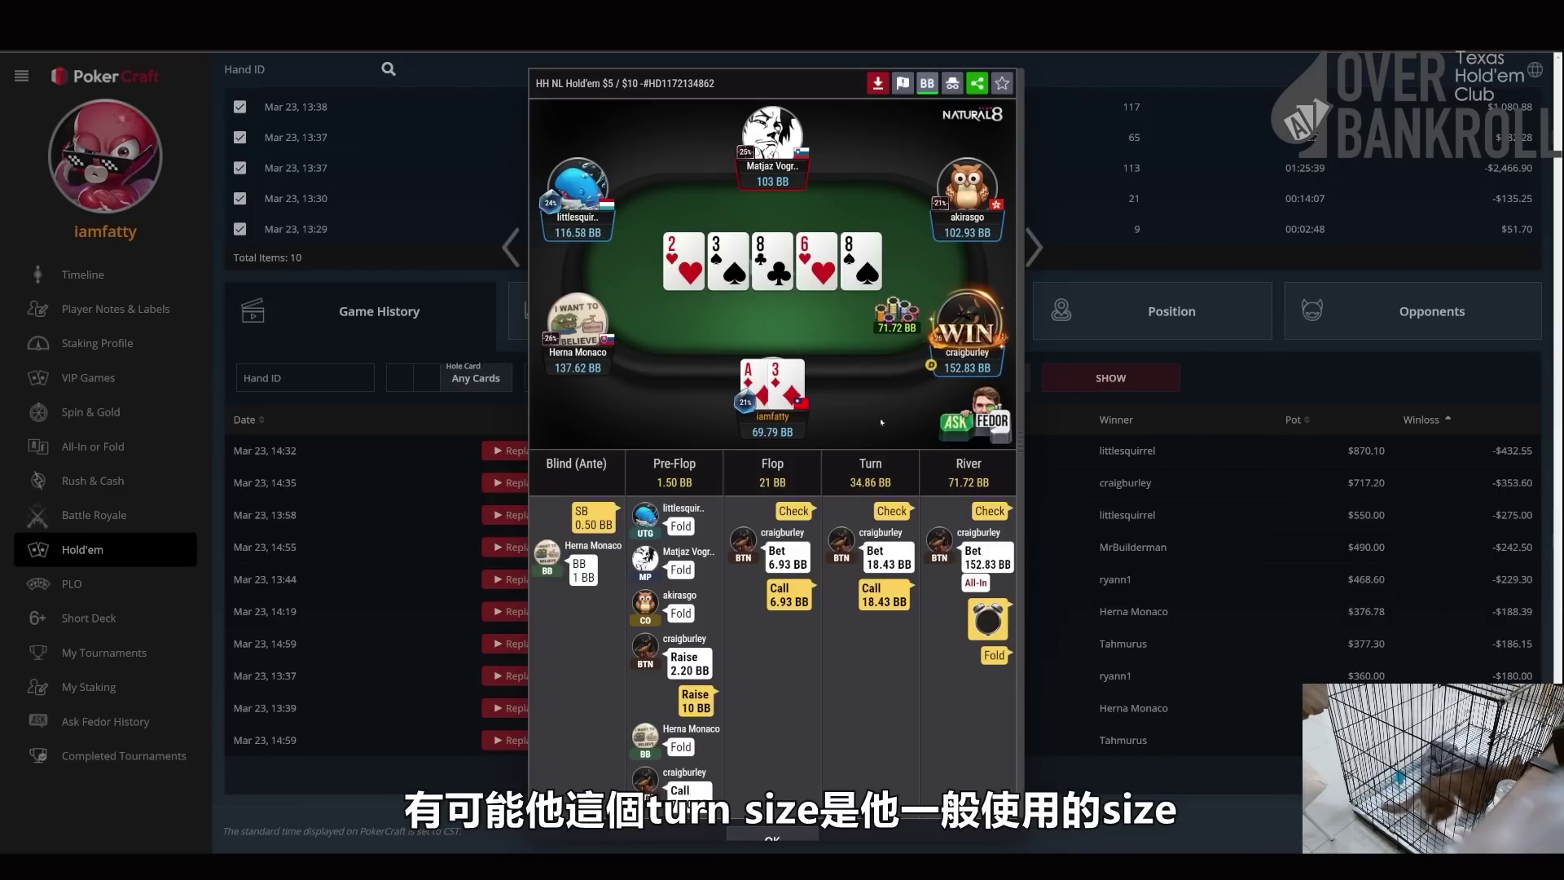
# - Move on to the 8-7 hand in PokerCraft and review its preflop and flop action in big blinds
pyautogui.click(1036, 269)
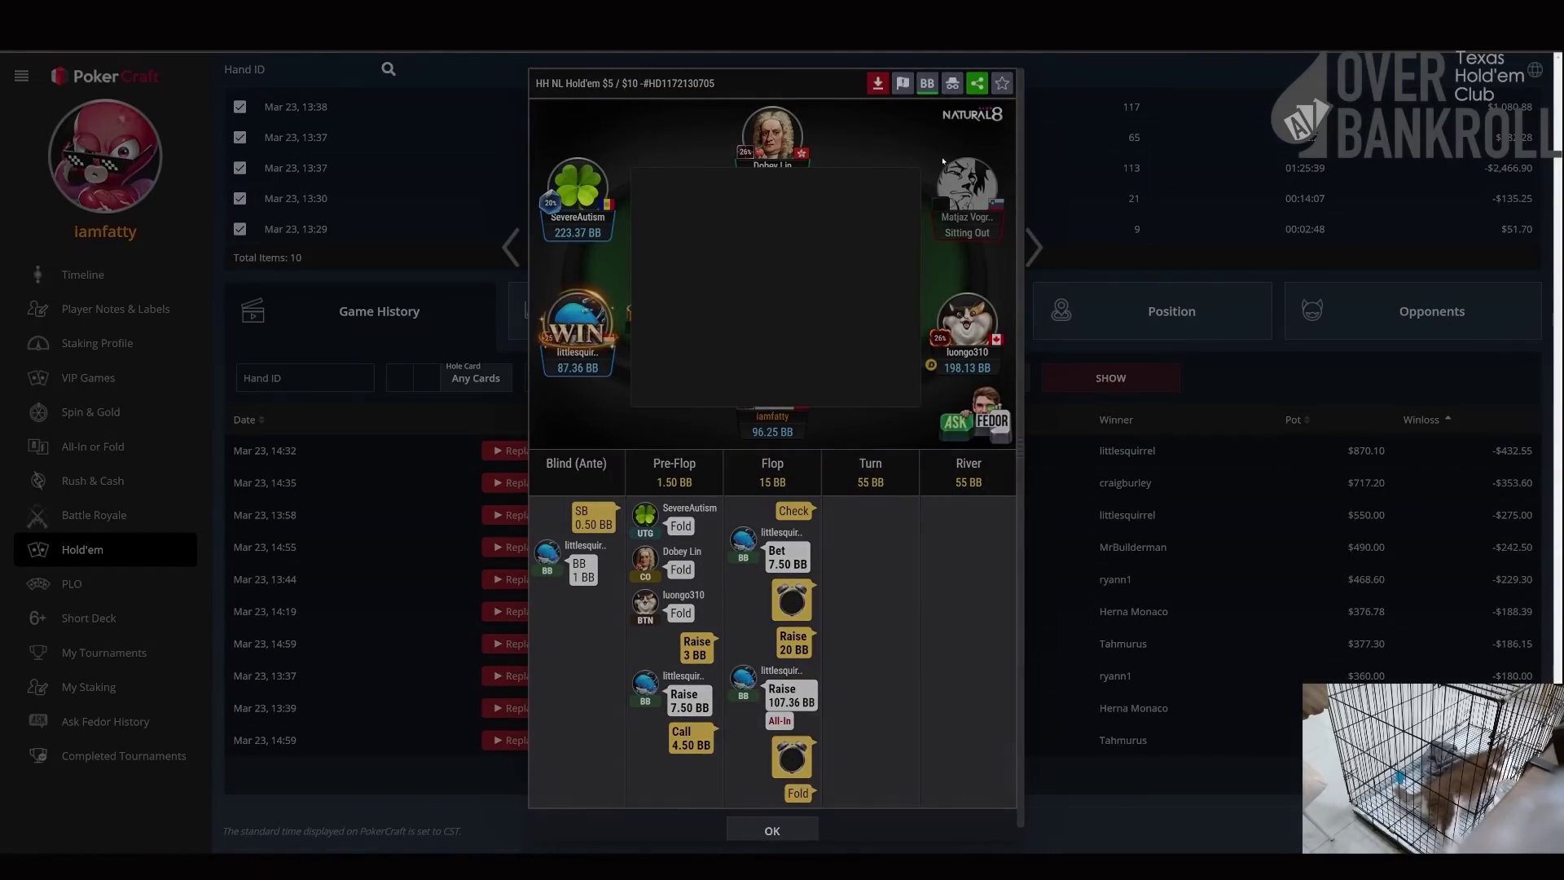
pyautogui.click(910, 178)
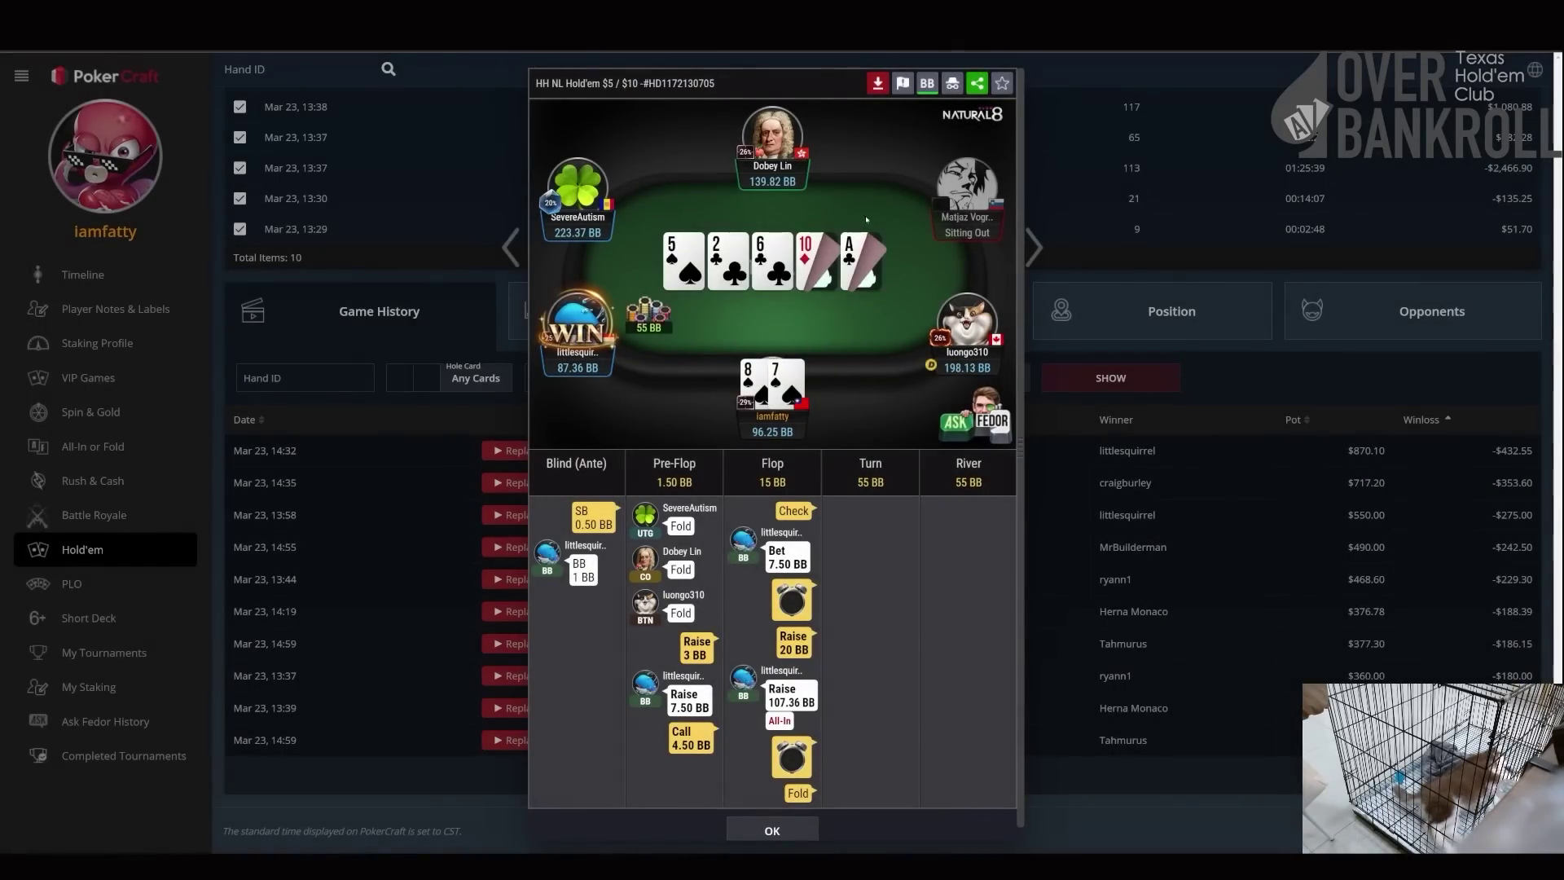
pyautogui.scroll(-1, 898, 501)
pyautogui.scroll(1, 898, 502)
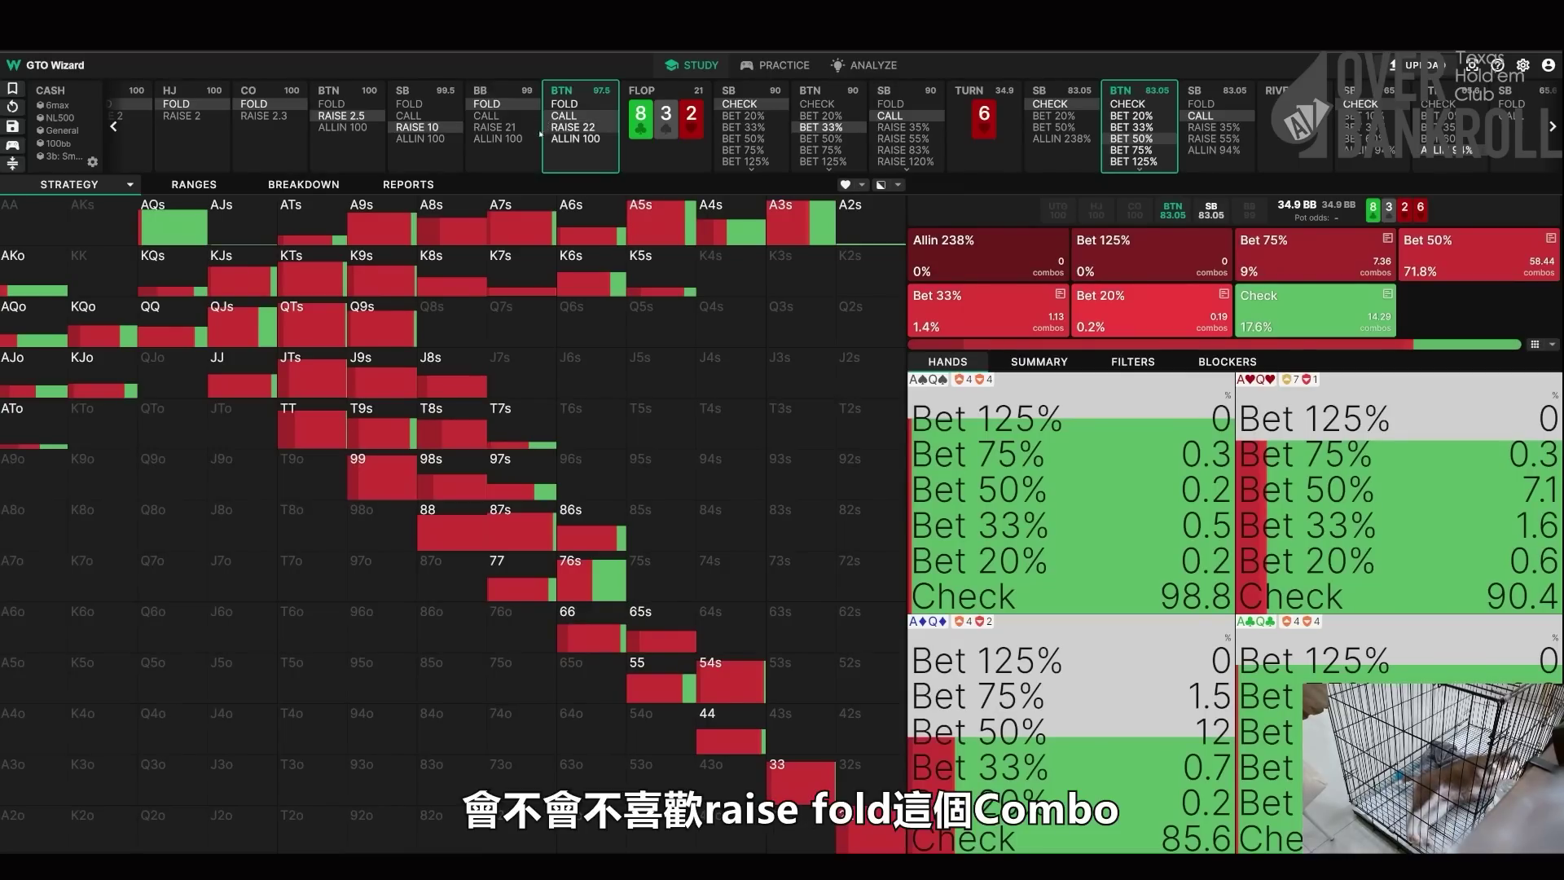
# - In GTO Wizard, fold the button preflop, raise the small blind to 3, raise the big blind to 9, and call as the small blind
pyautogui.click(331, 103)
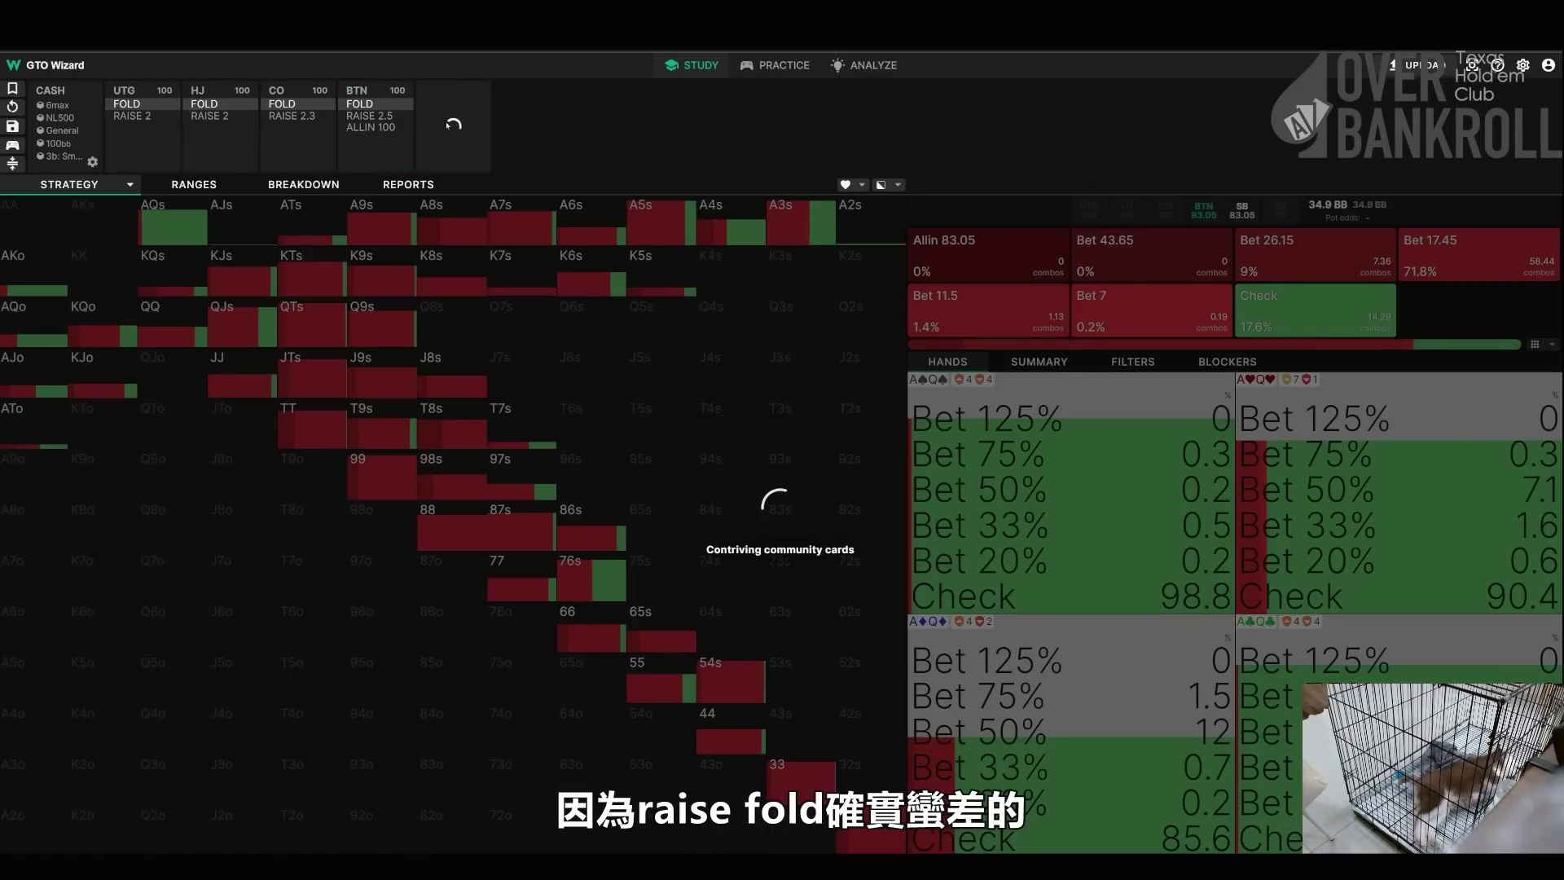
pyautogui.click(440, 128)
pyautogui.click(535, 127)
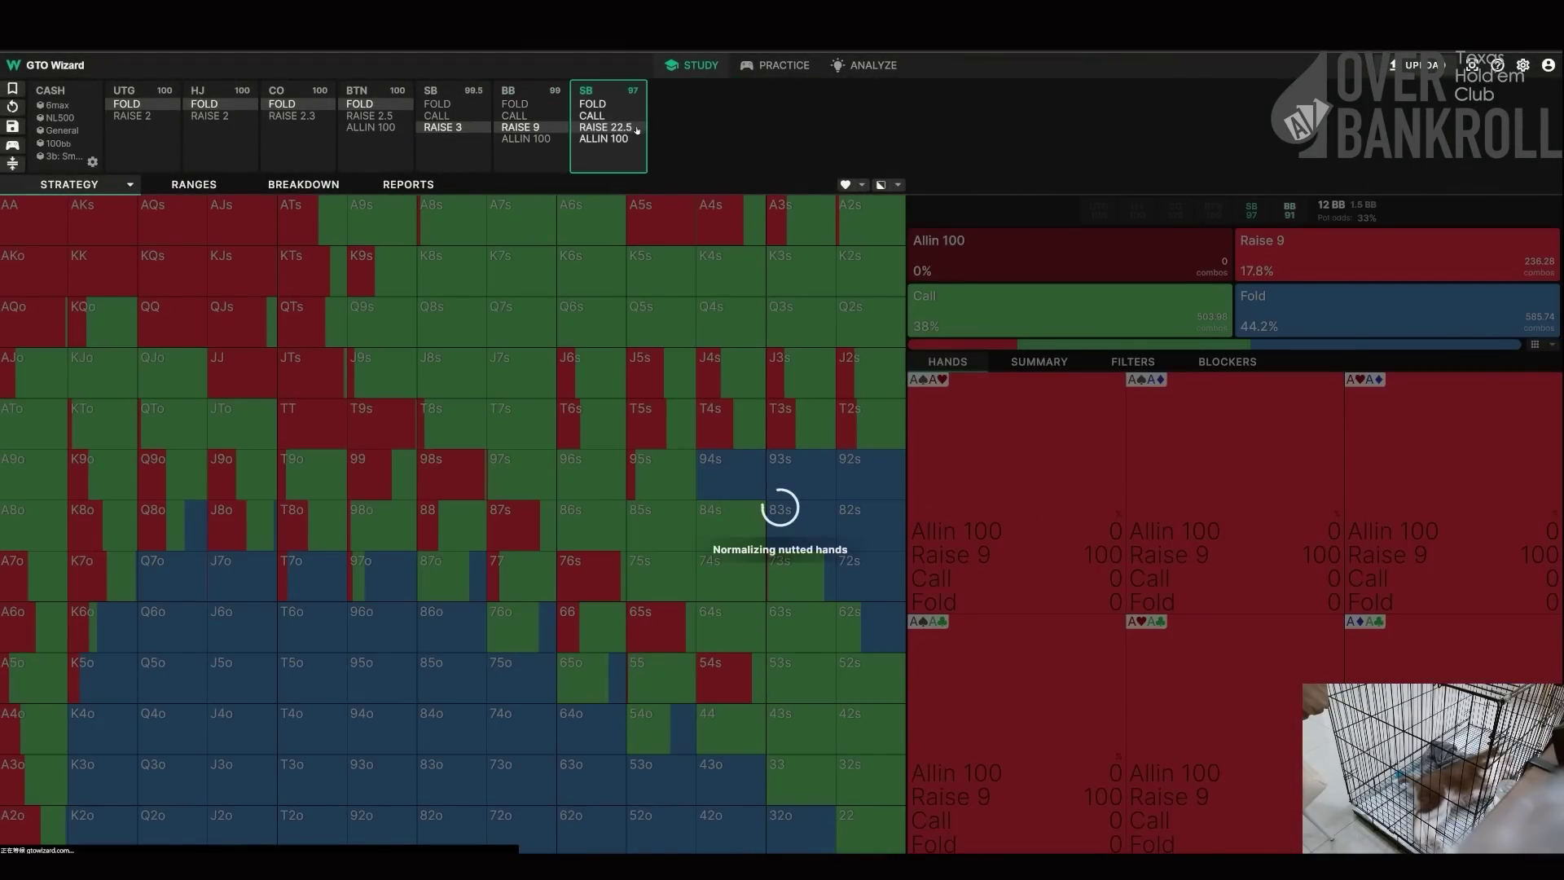
pyautogui.click(592, 116)
# - Set the flop to the 6 of clubs, 5 of spades and 2 of clubs
pyautogui.click(697, 127)
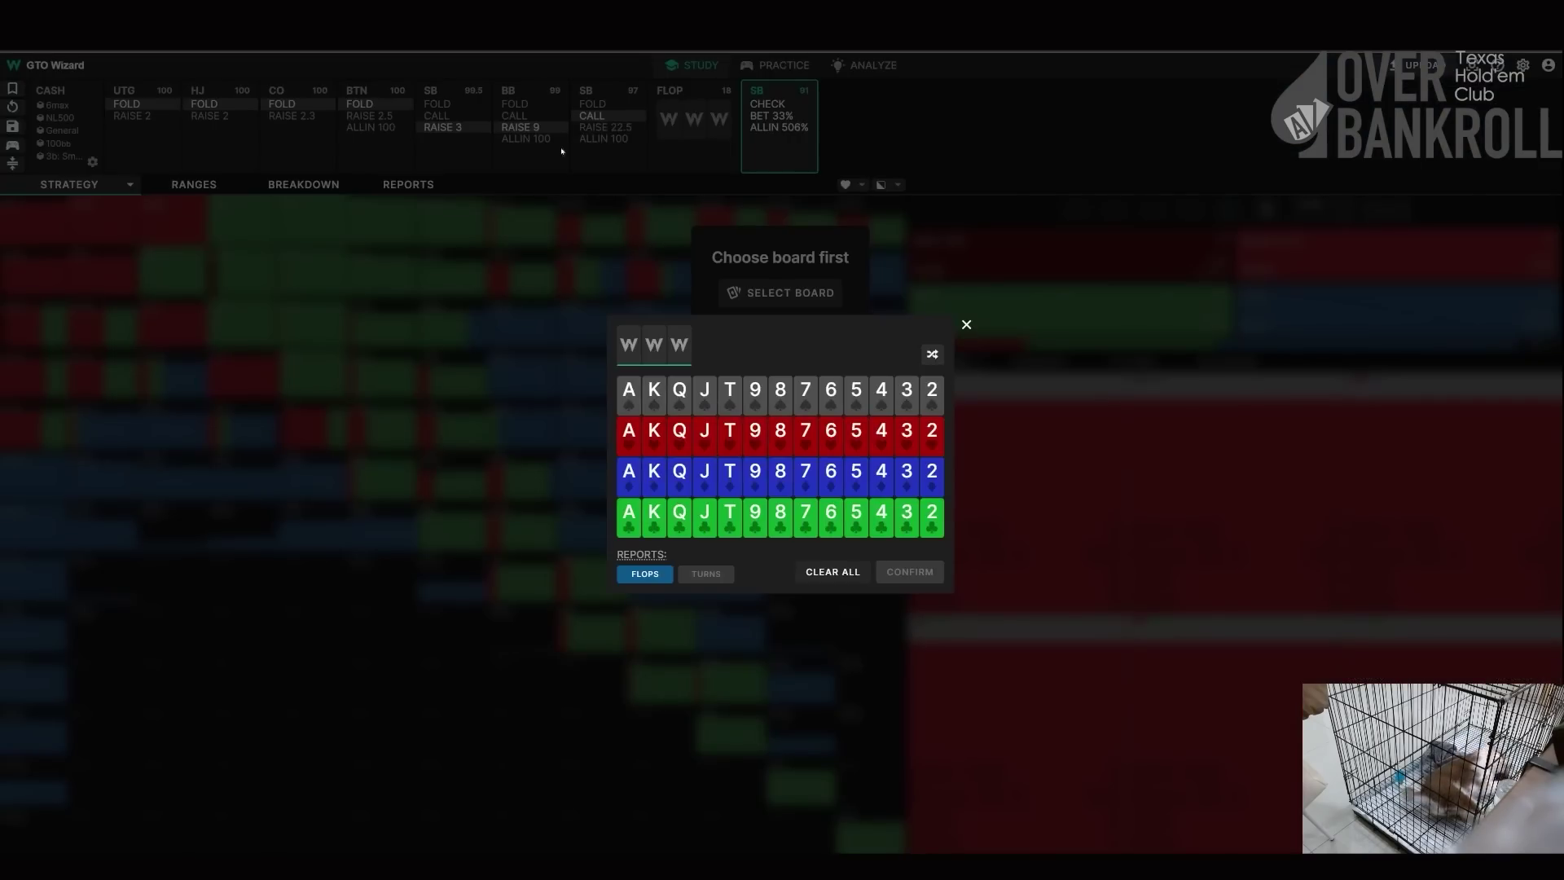
pyautogui.click(843, 521)
pyautogui.click(856, 519)
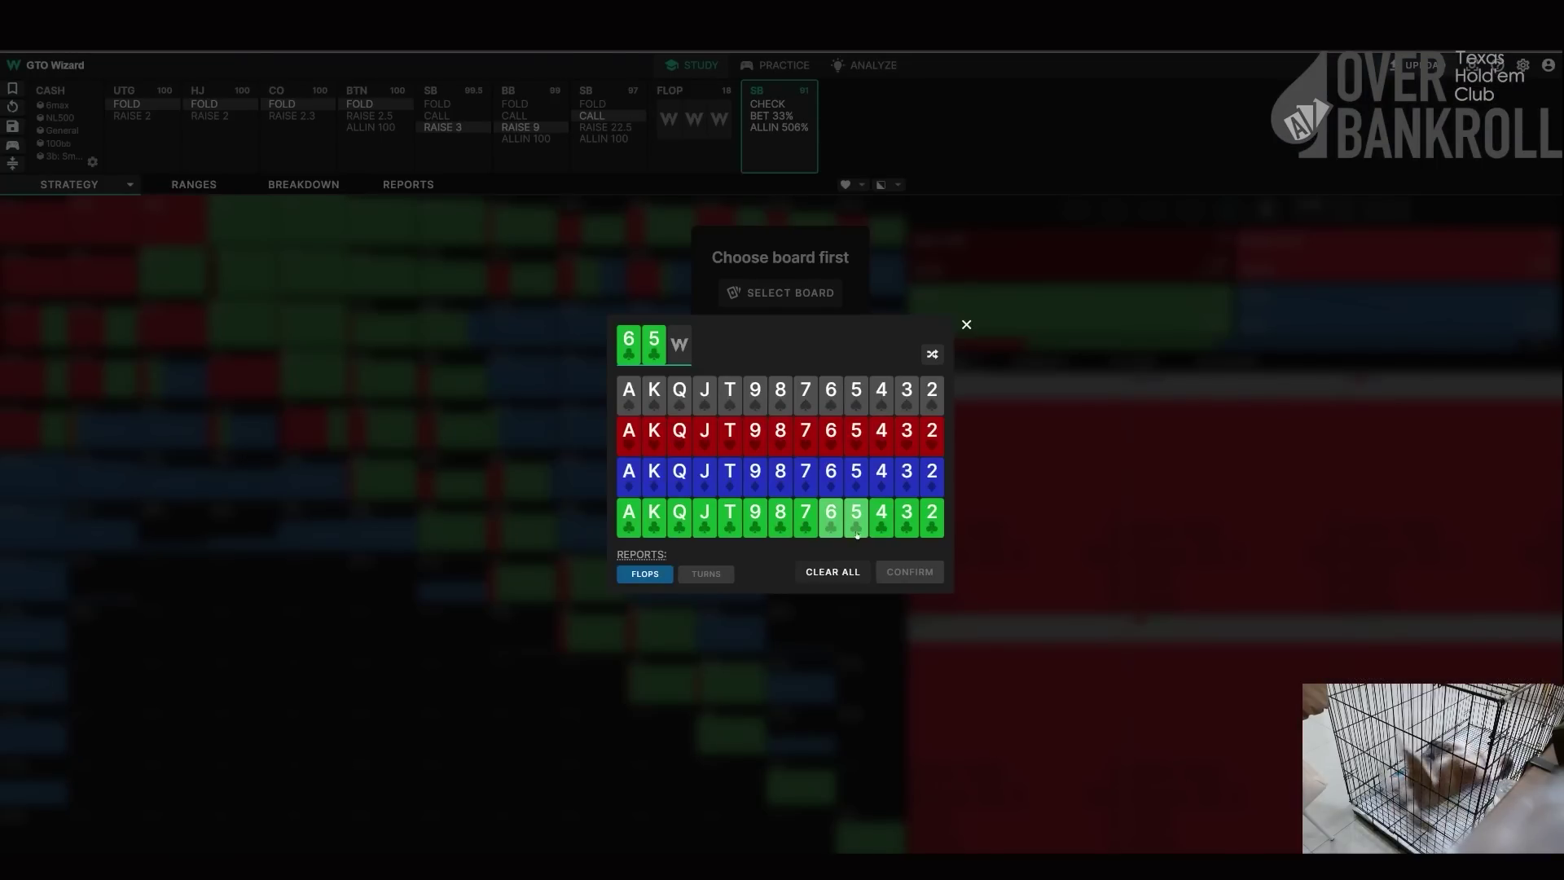
pyautogui.click(856, 521)
pyautogui.click(932, 519)
pyautogui.click(855, 397)
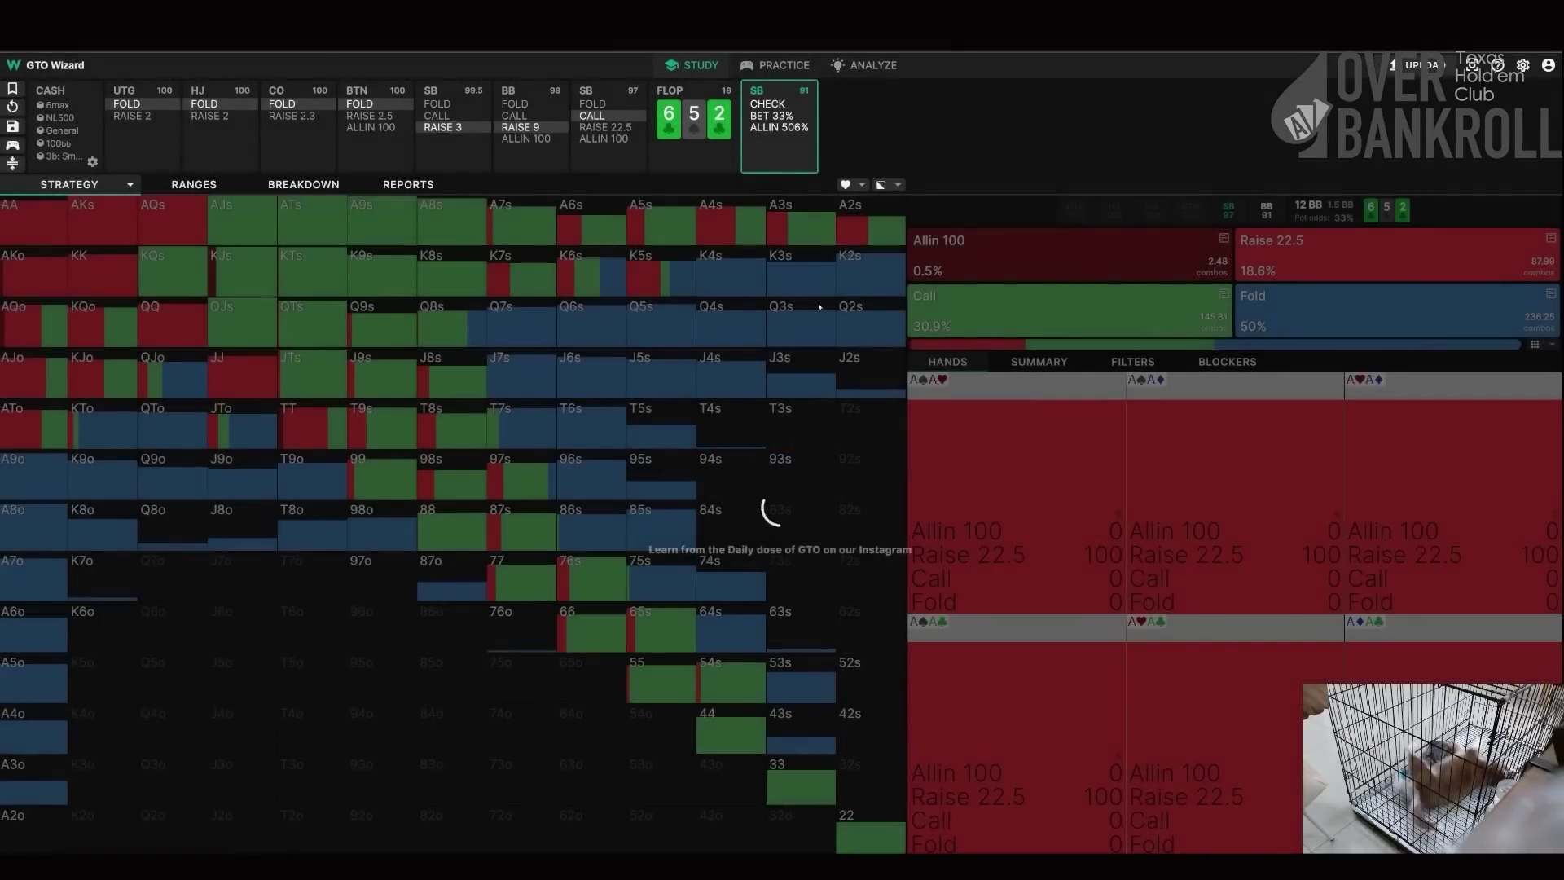
# - Check the flop as the small blind and bet 50% as the big blind
pyautogui.click(767, 104)
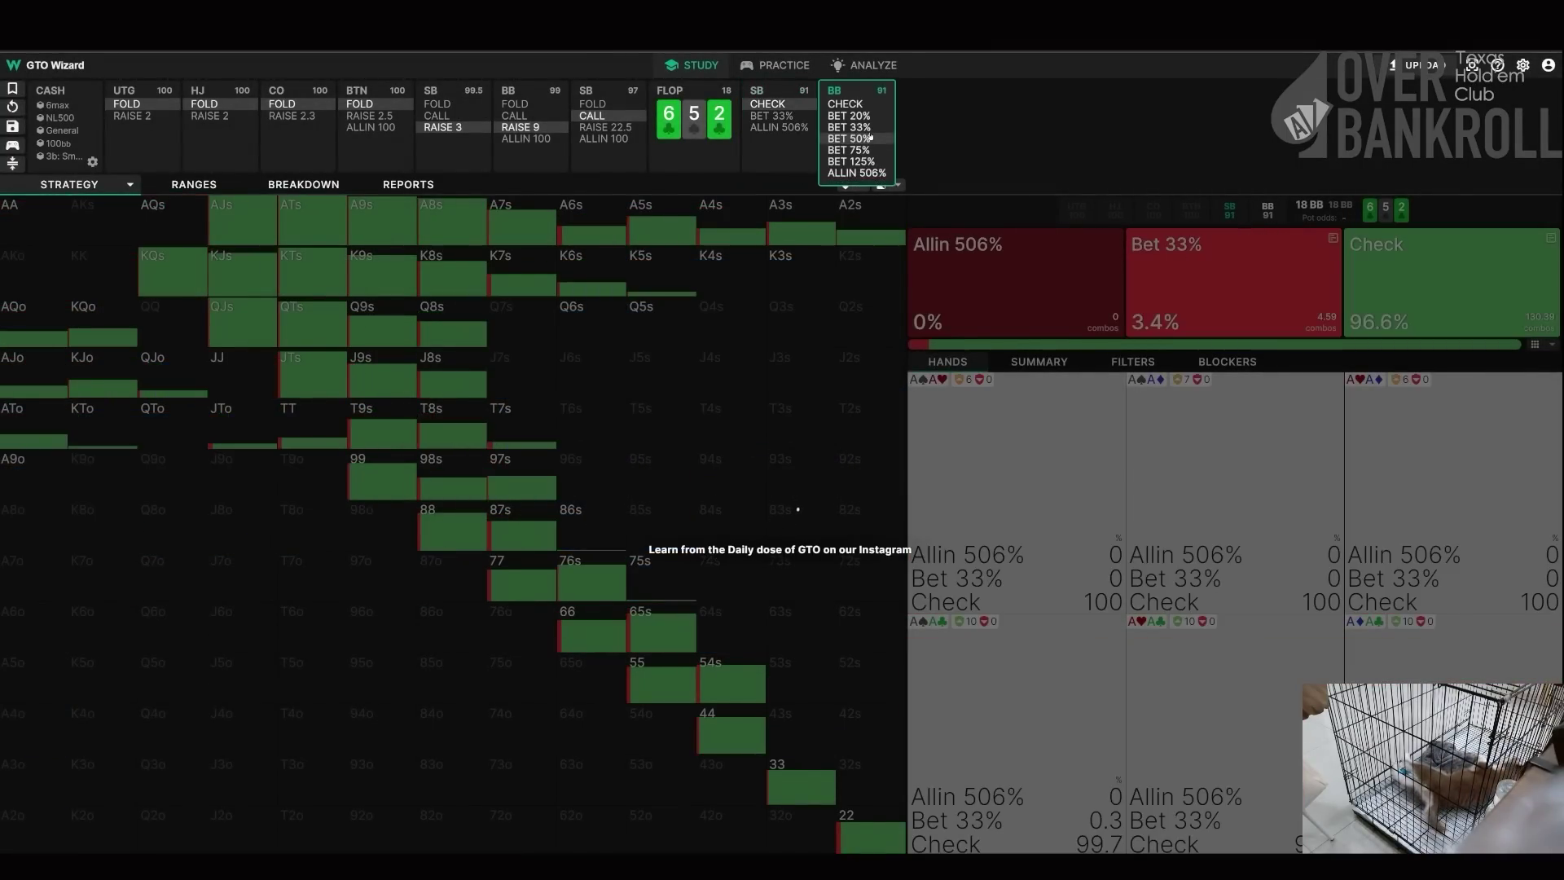
pyautogui.click(848, 139)
pyautogui.click(898, 184)
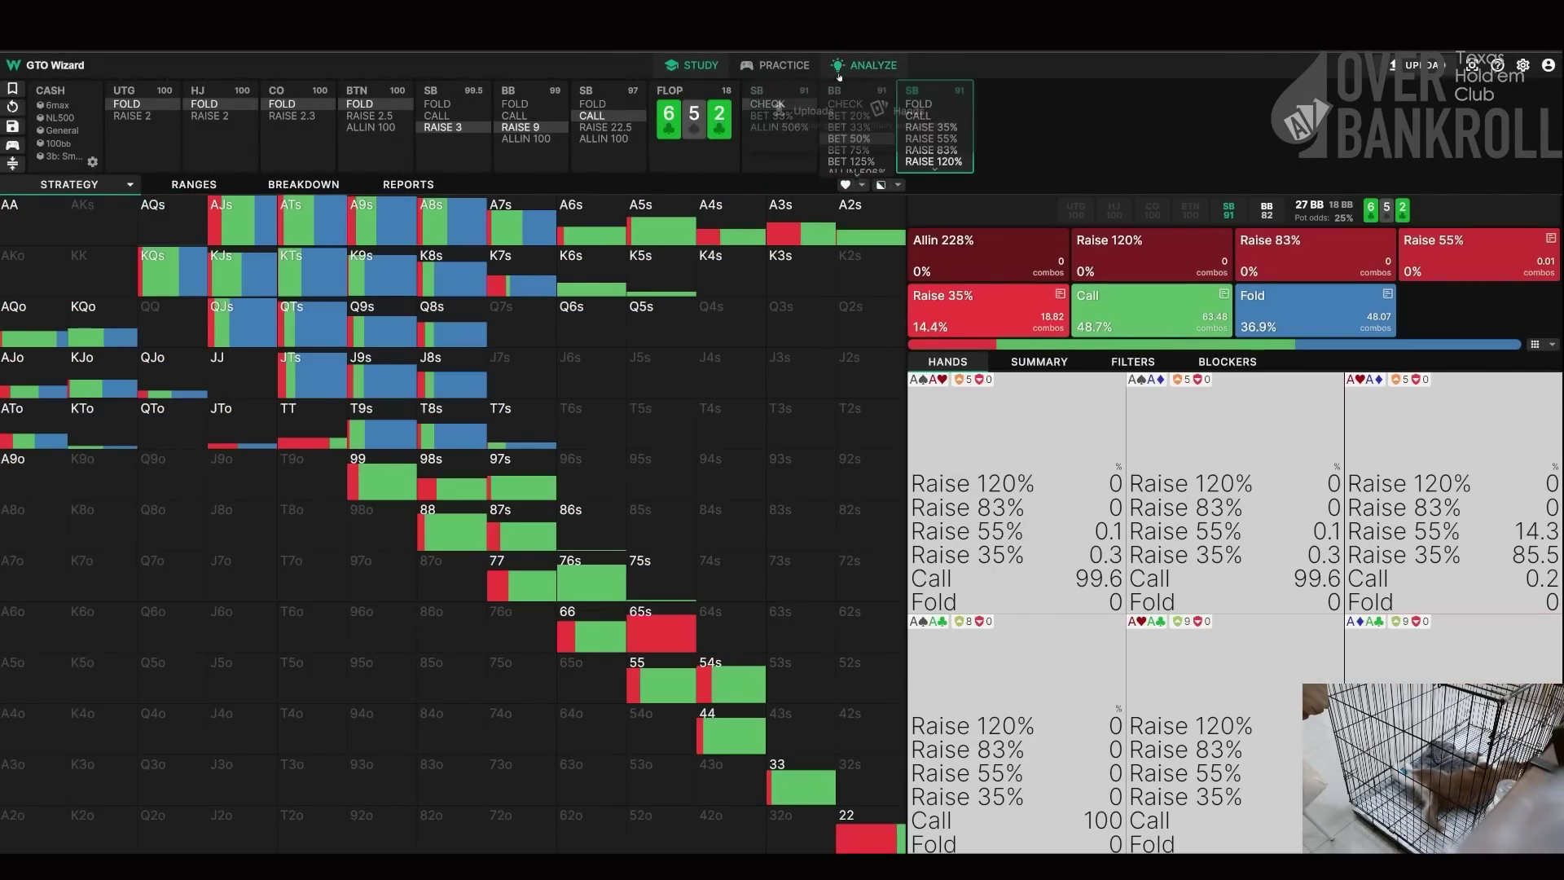
pyautogui.click(840, 71)
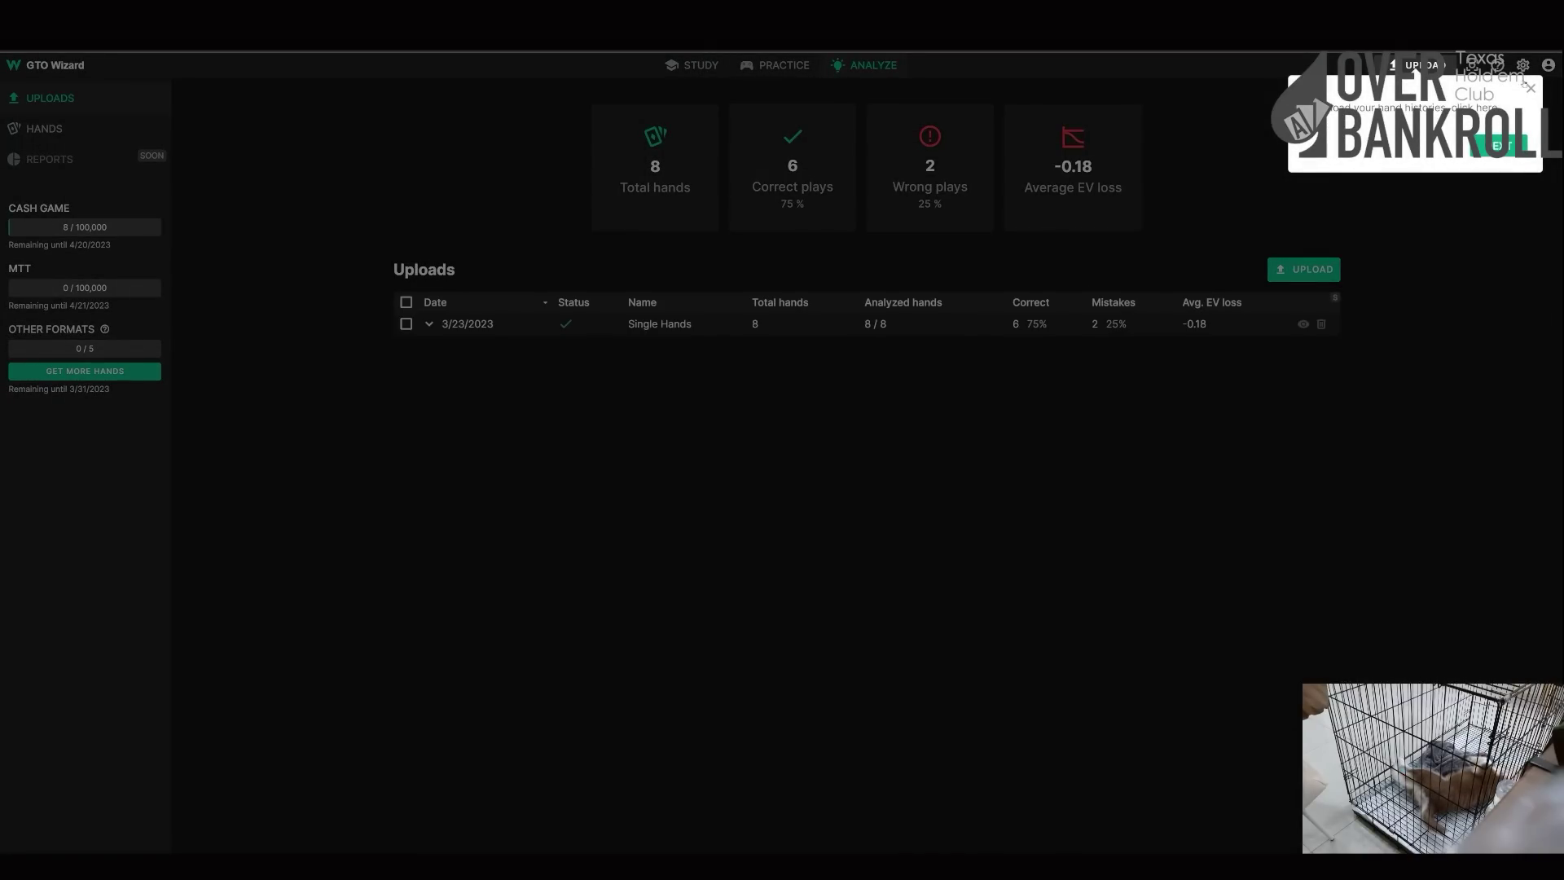
pyautogui.click(1529, 88)
pyautogui.click(691, 65)
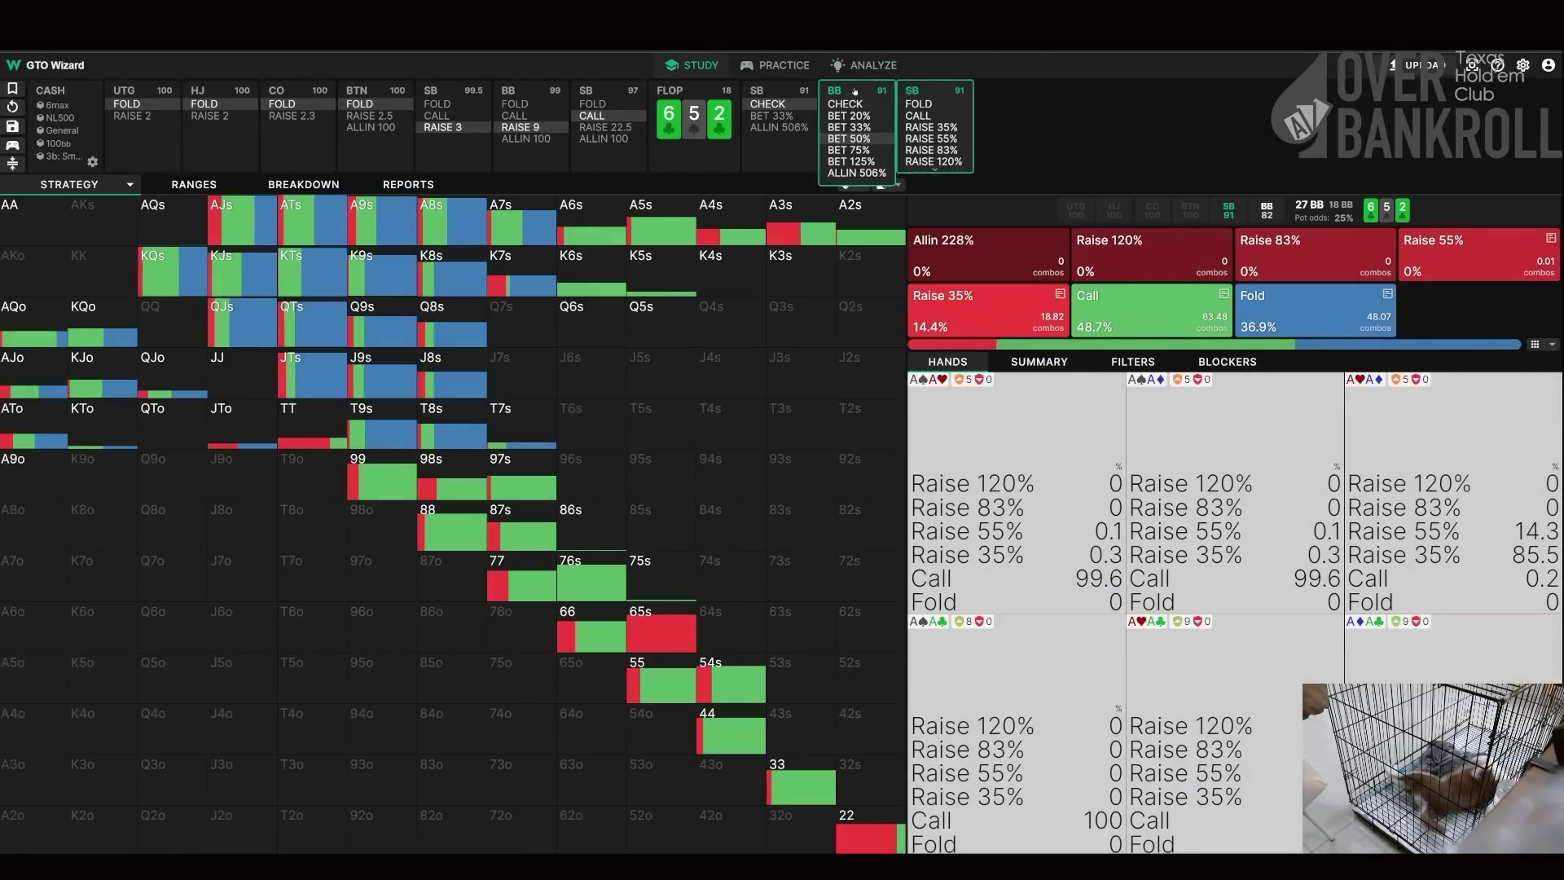
# - Compare the big blind's flop betting strategy with the small blind's response to the 50% bet
pyautogui.click(854, 92)
pyautogui.click(945, 92)
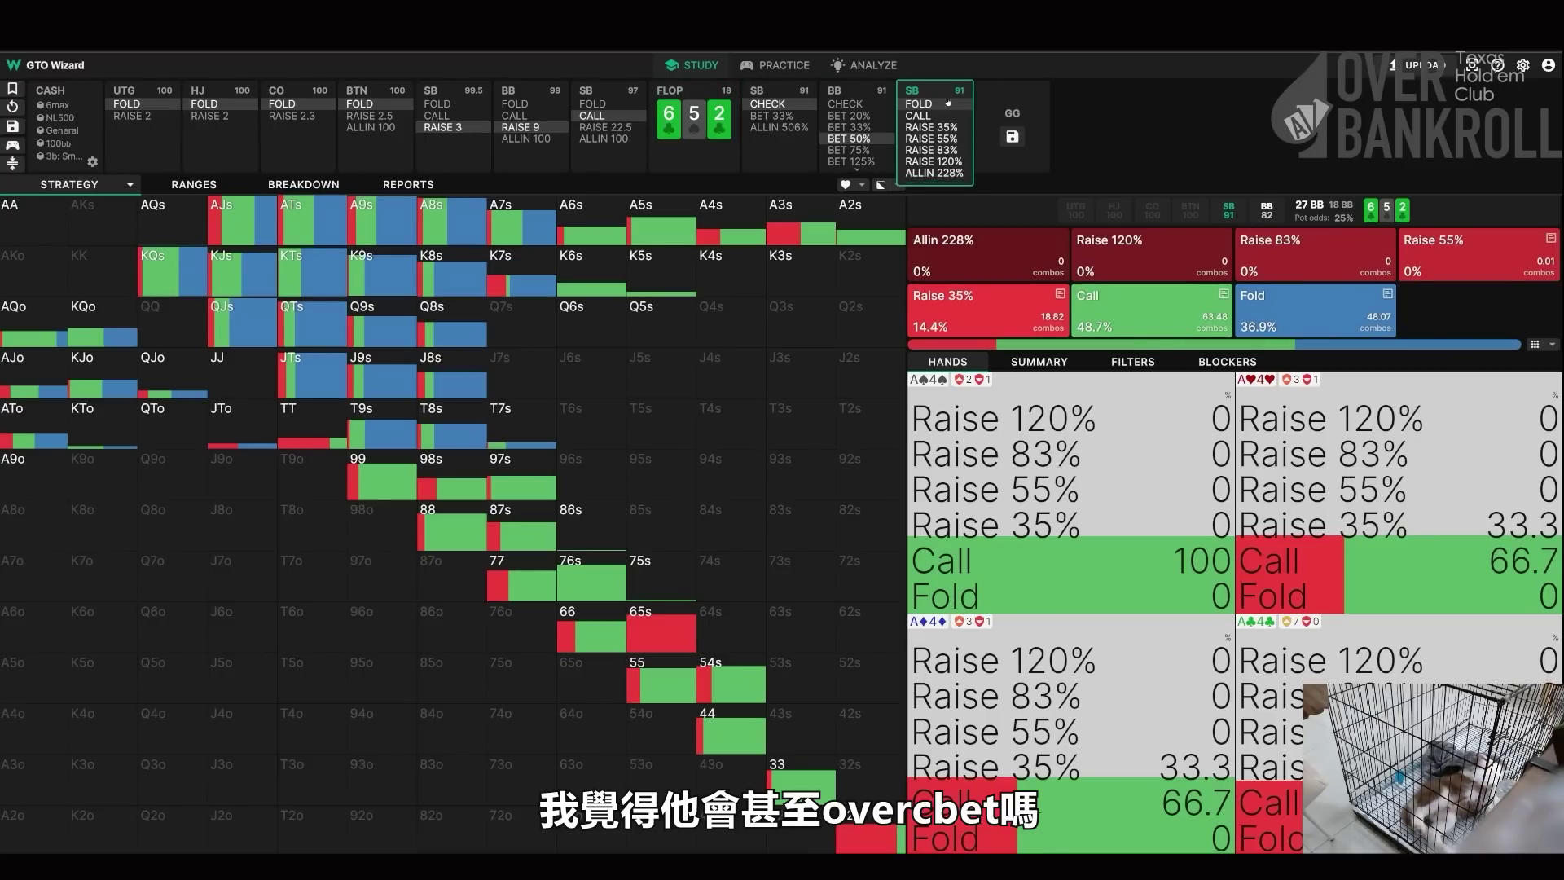
pyautogui.click(839, 94)
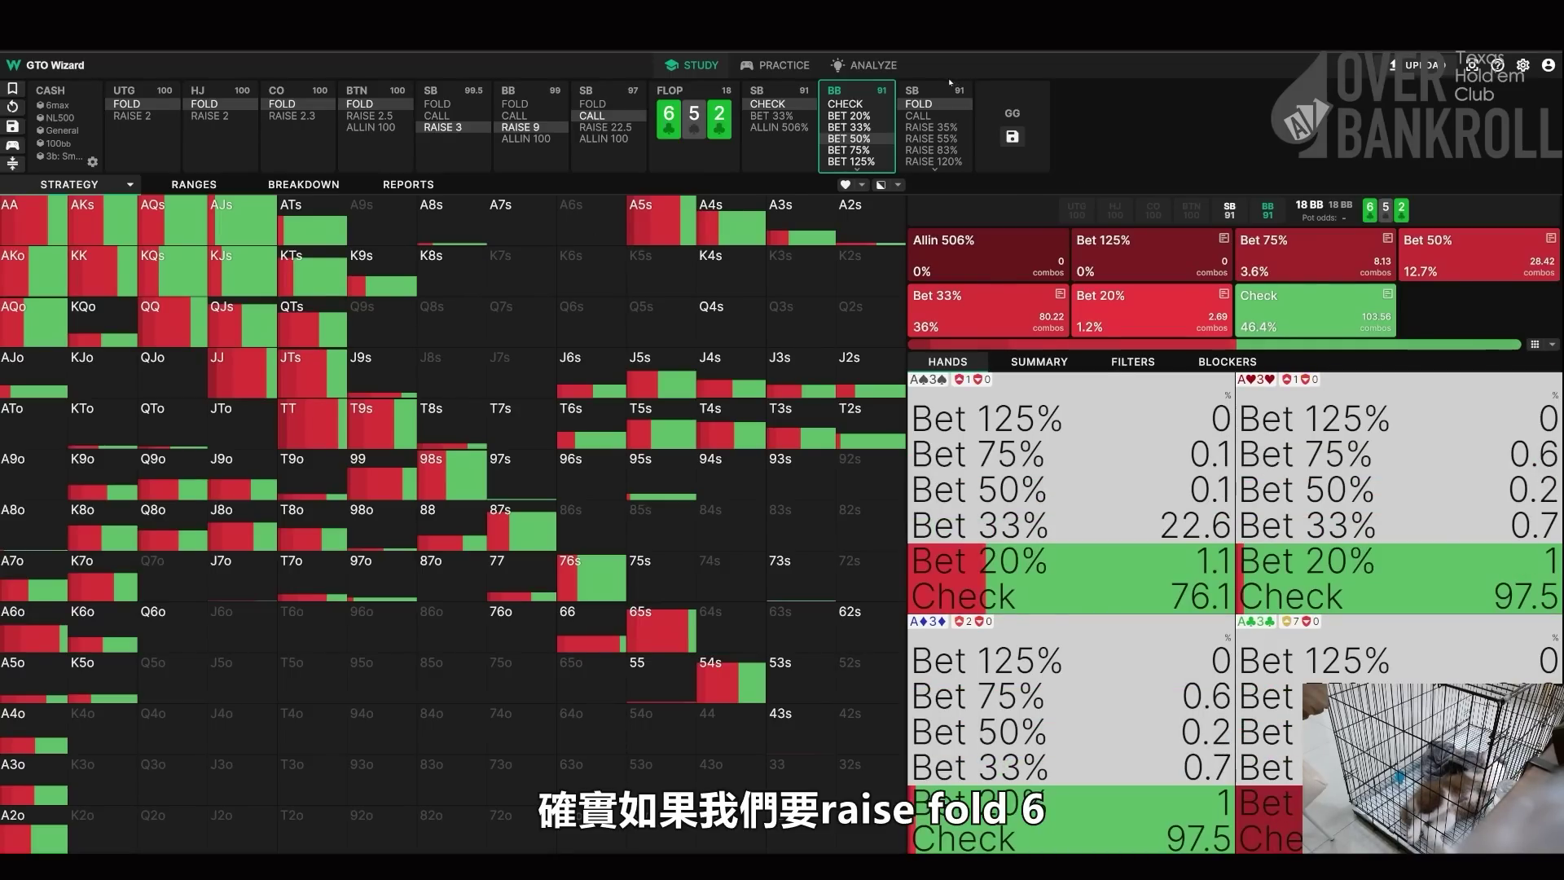
pyautogui.click(950, 85)
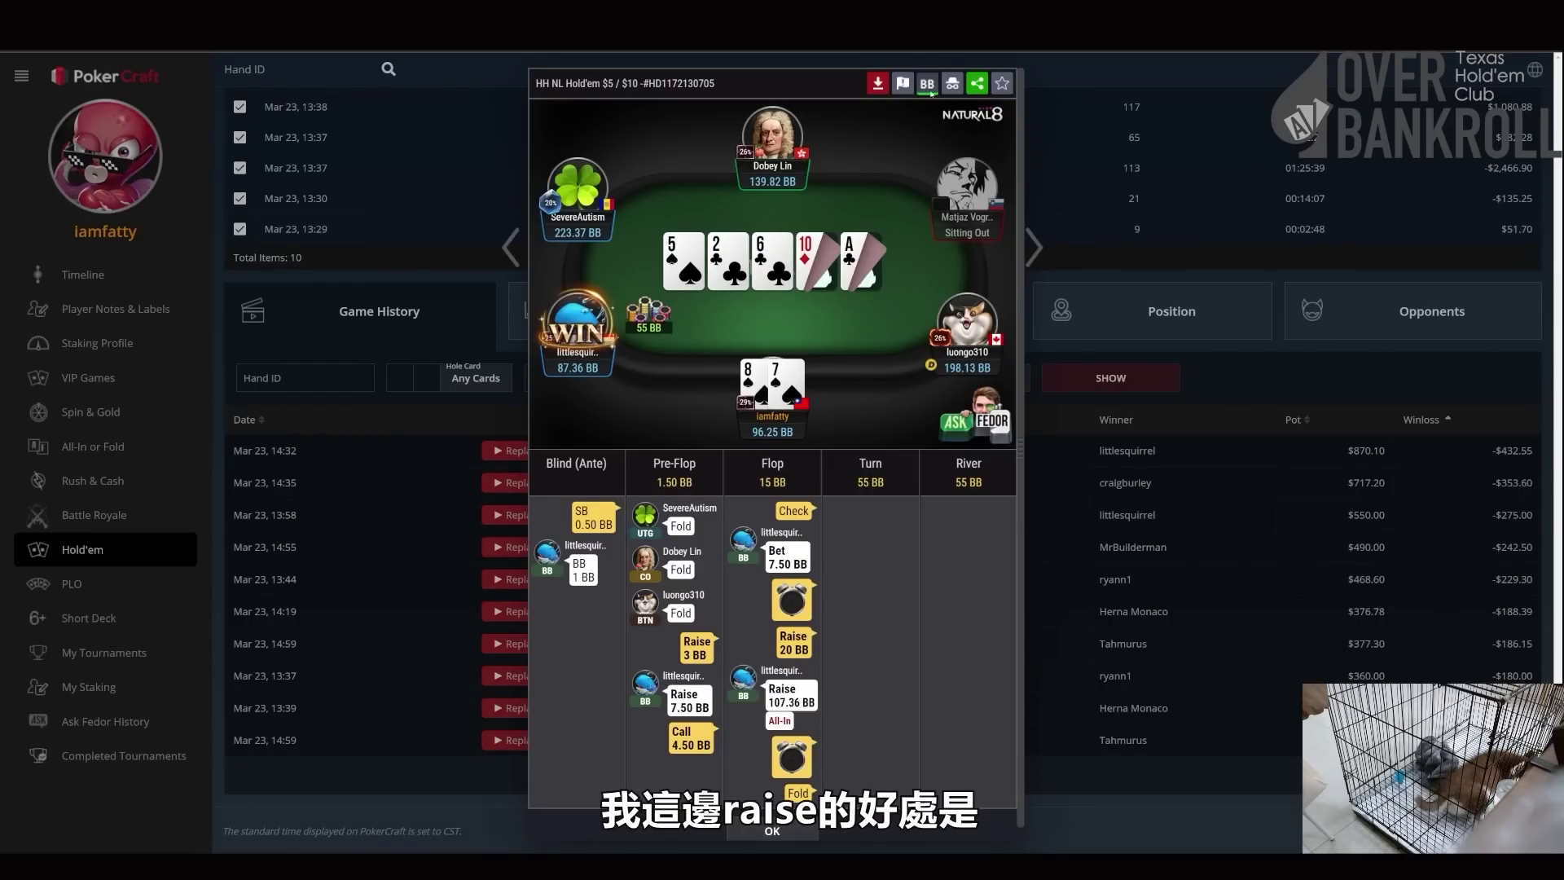
# - Advance to the next PokerCraft hand, and build a GTO Wizard preflop line of cutoff raise 2.3, big blind raise 10.5 and cutoff call
pyautogui.scroll(-1, 819, 610)
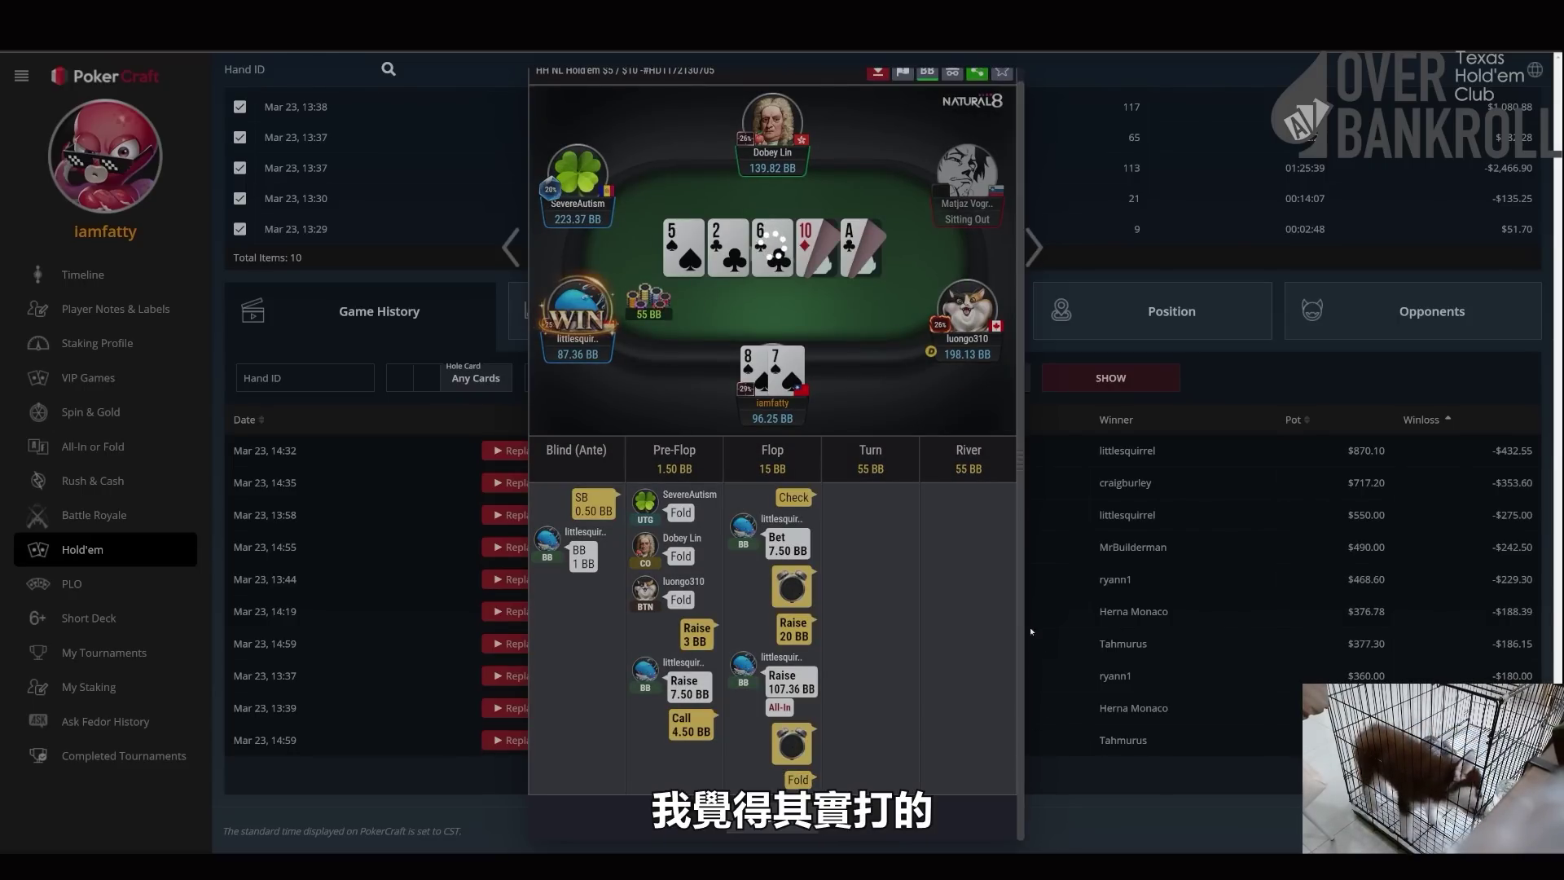
pyautogui.click(1035, 248)
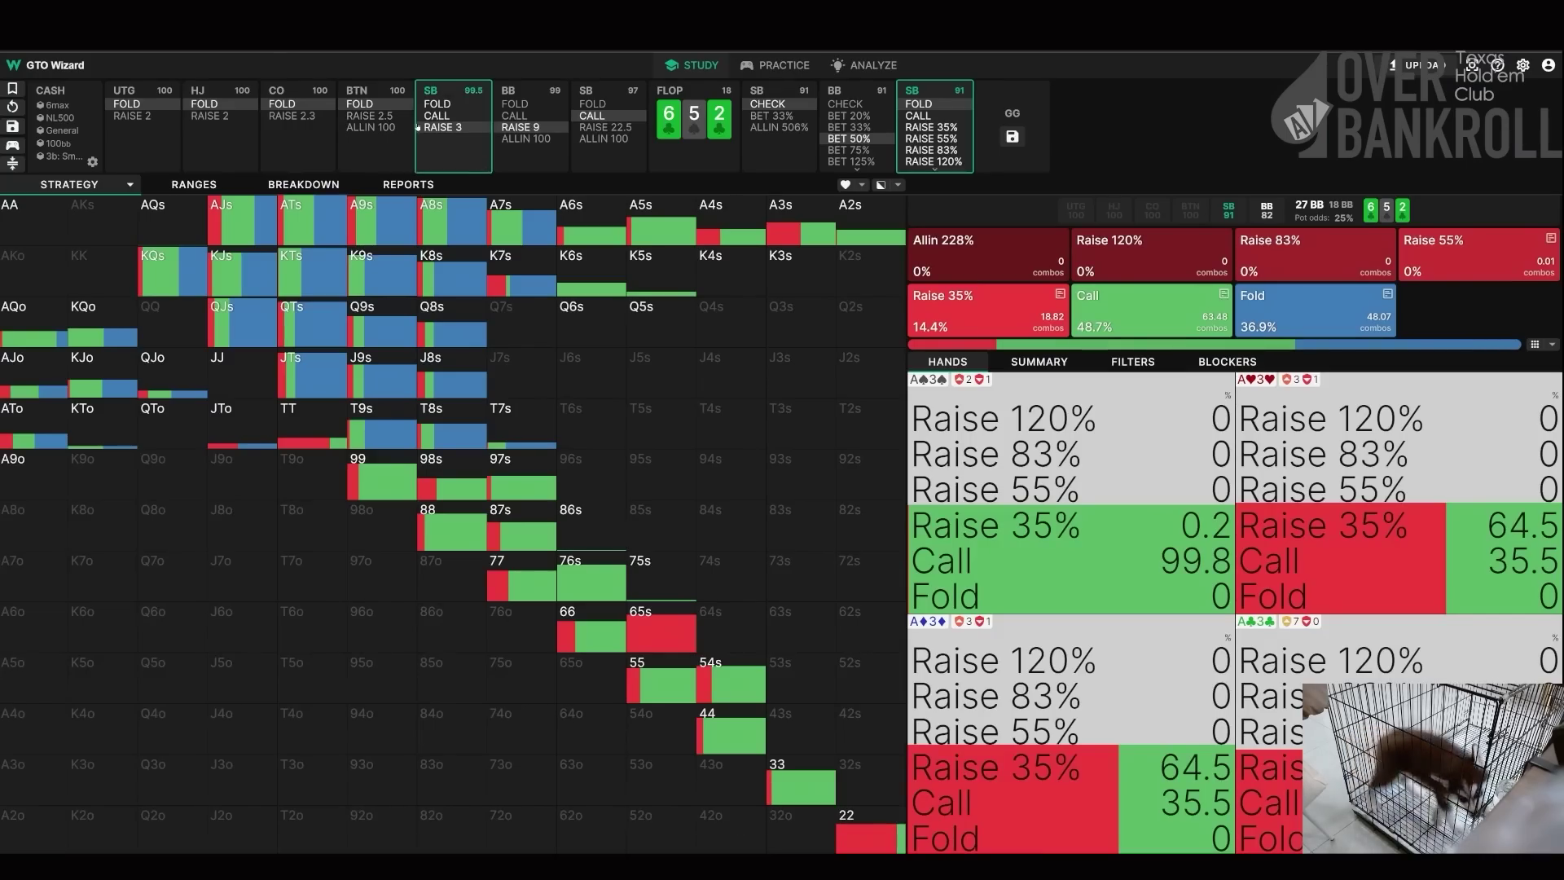
pyautogui.click(291, 116)
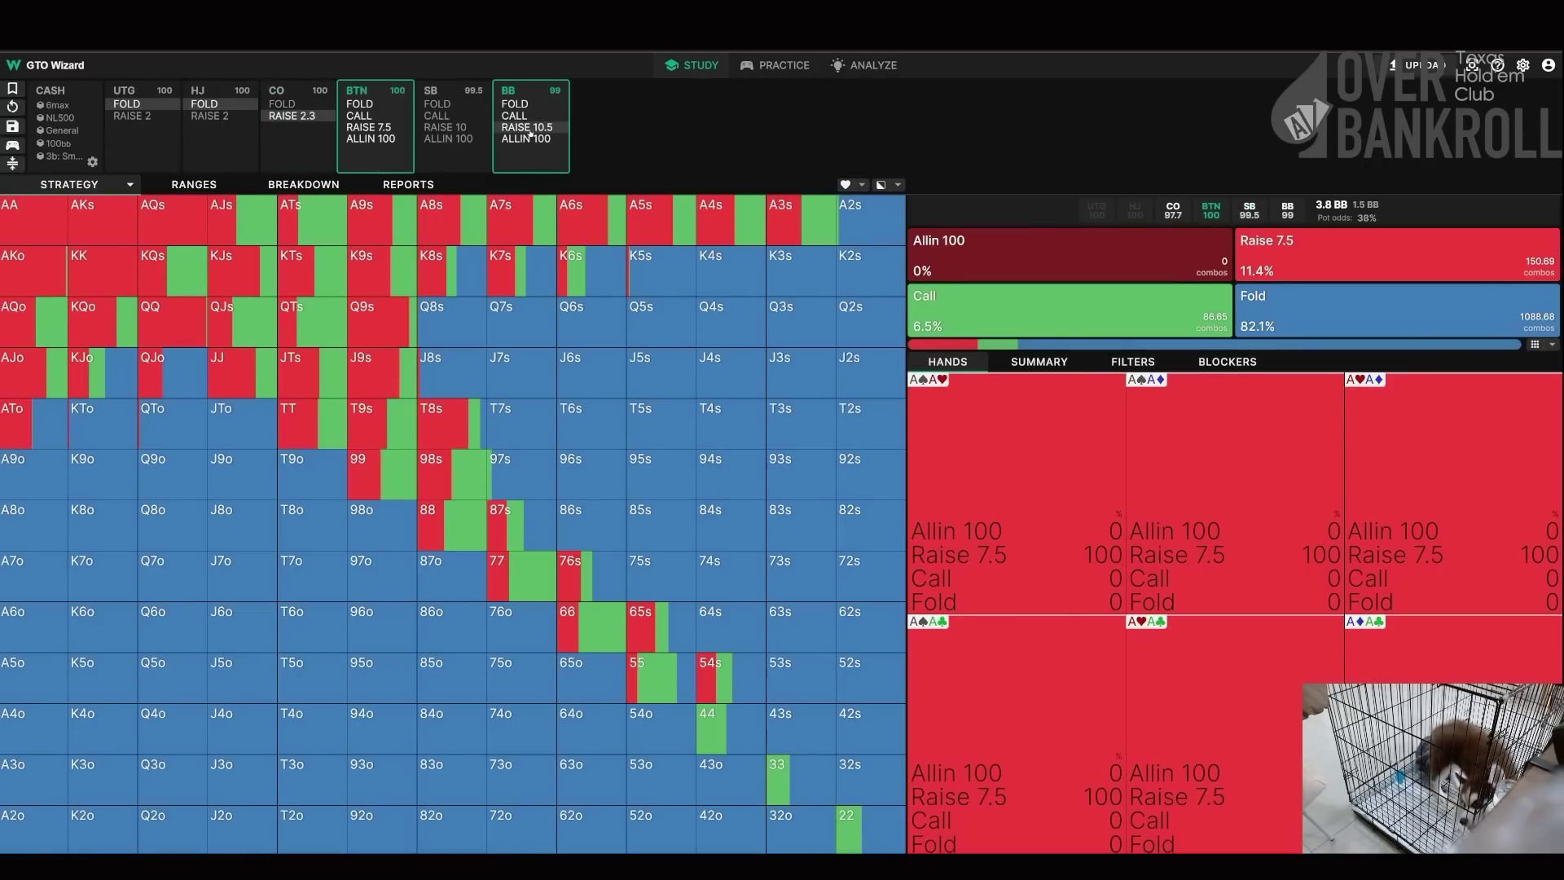
pyautogui.click(528, 139)
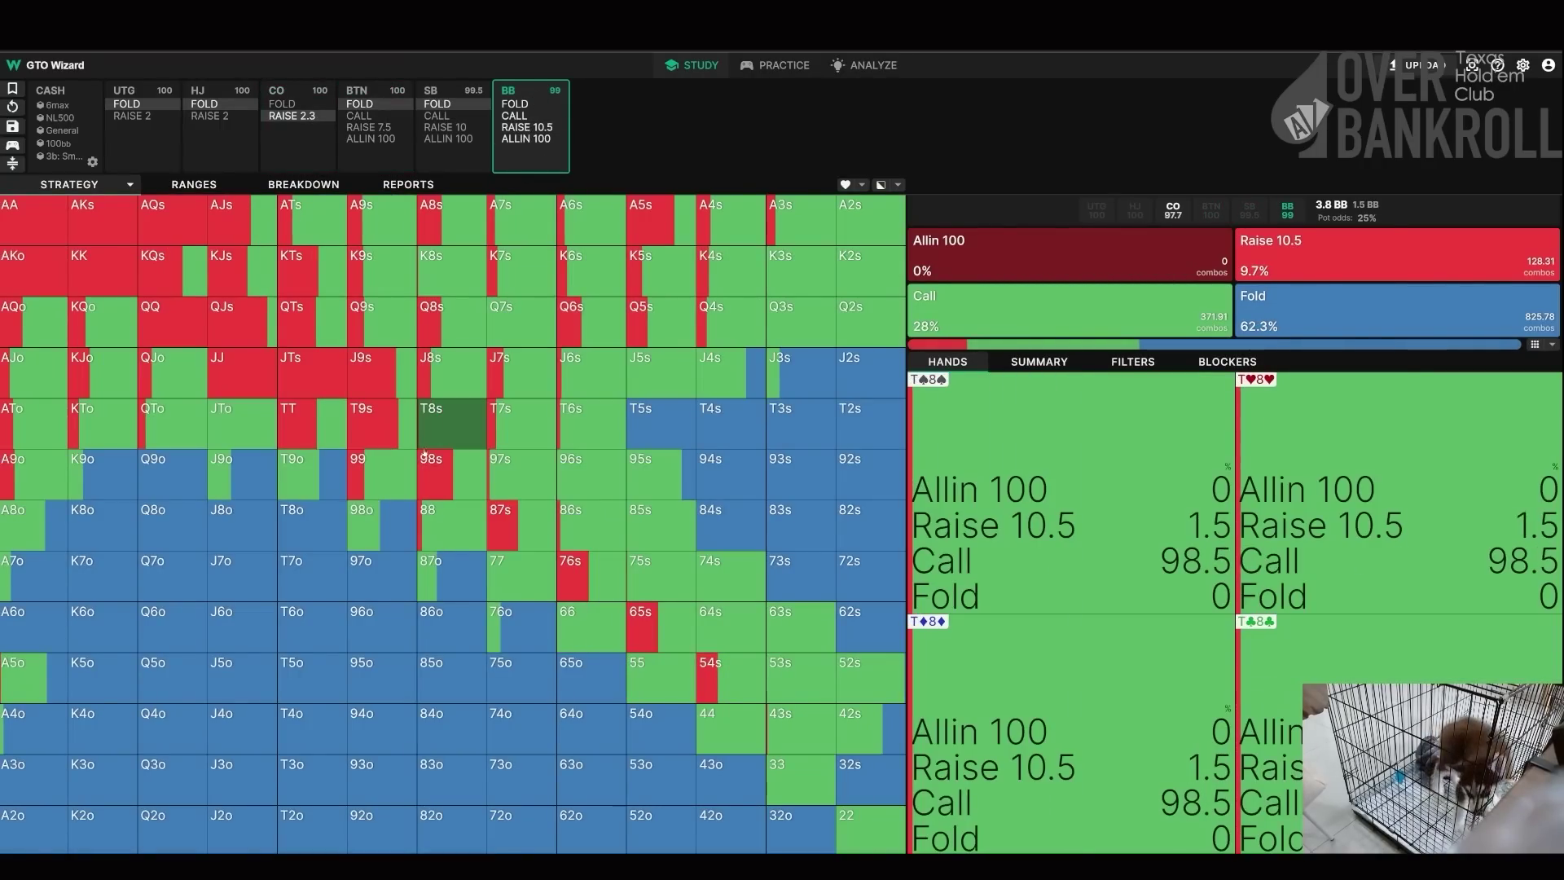
pyautogui.click(539, 128)
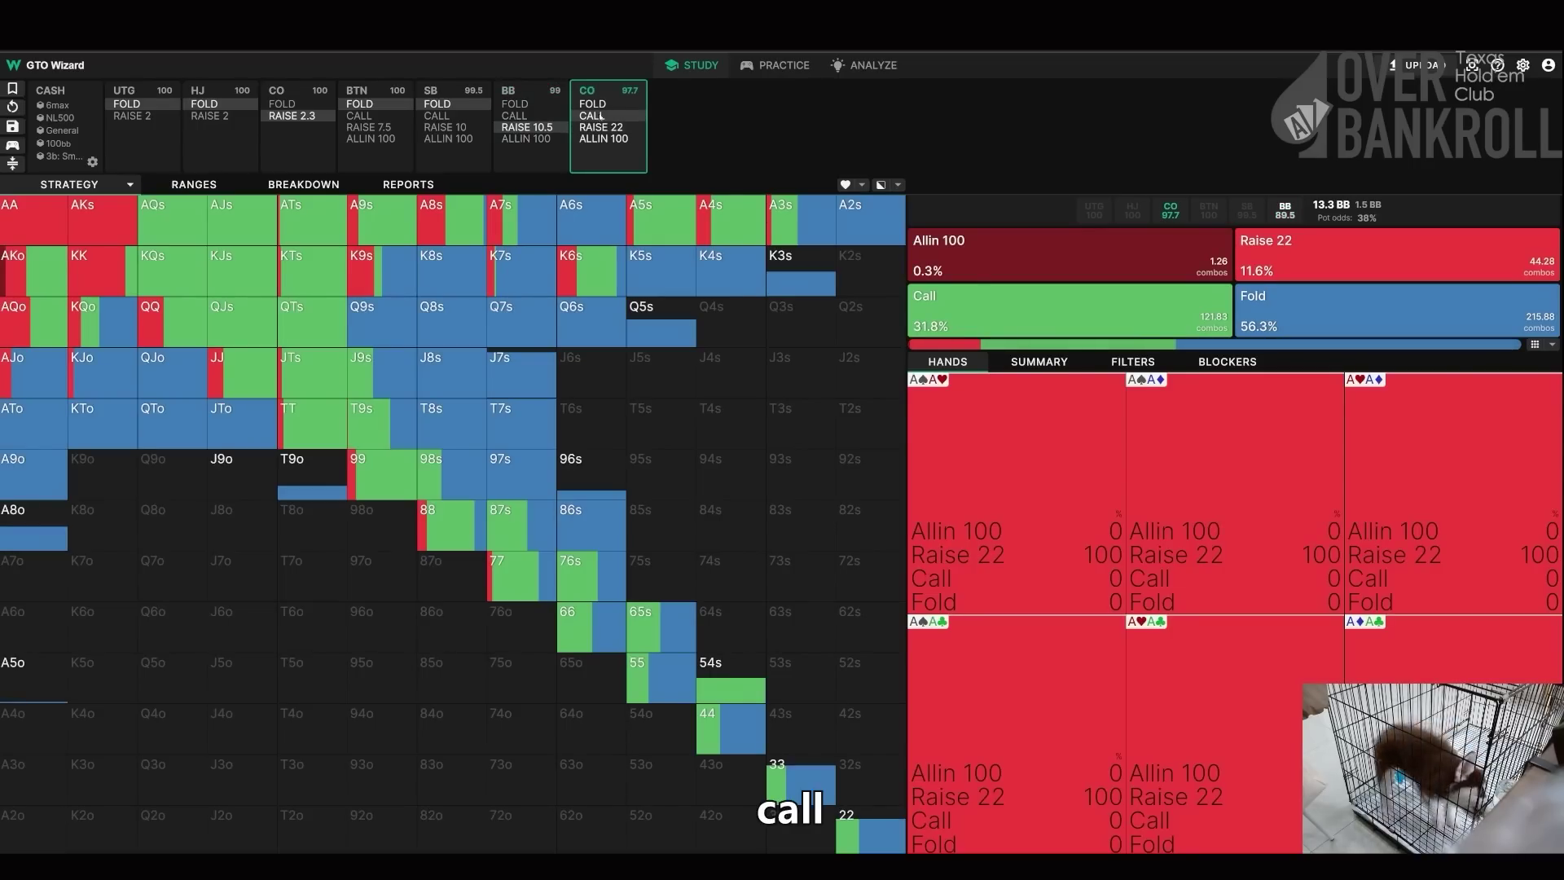
pyautogui.click(592, 116)
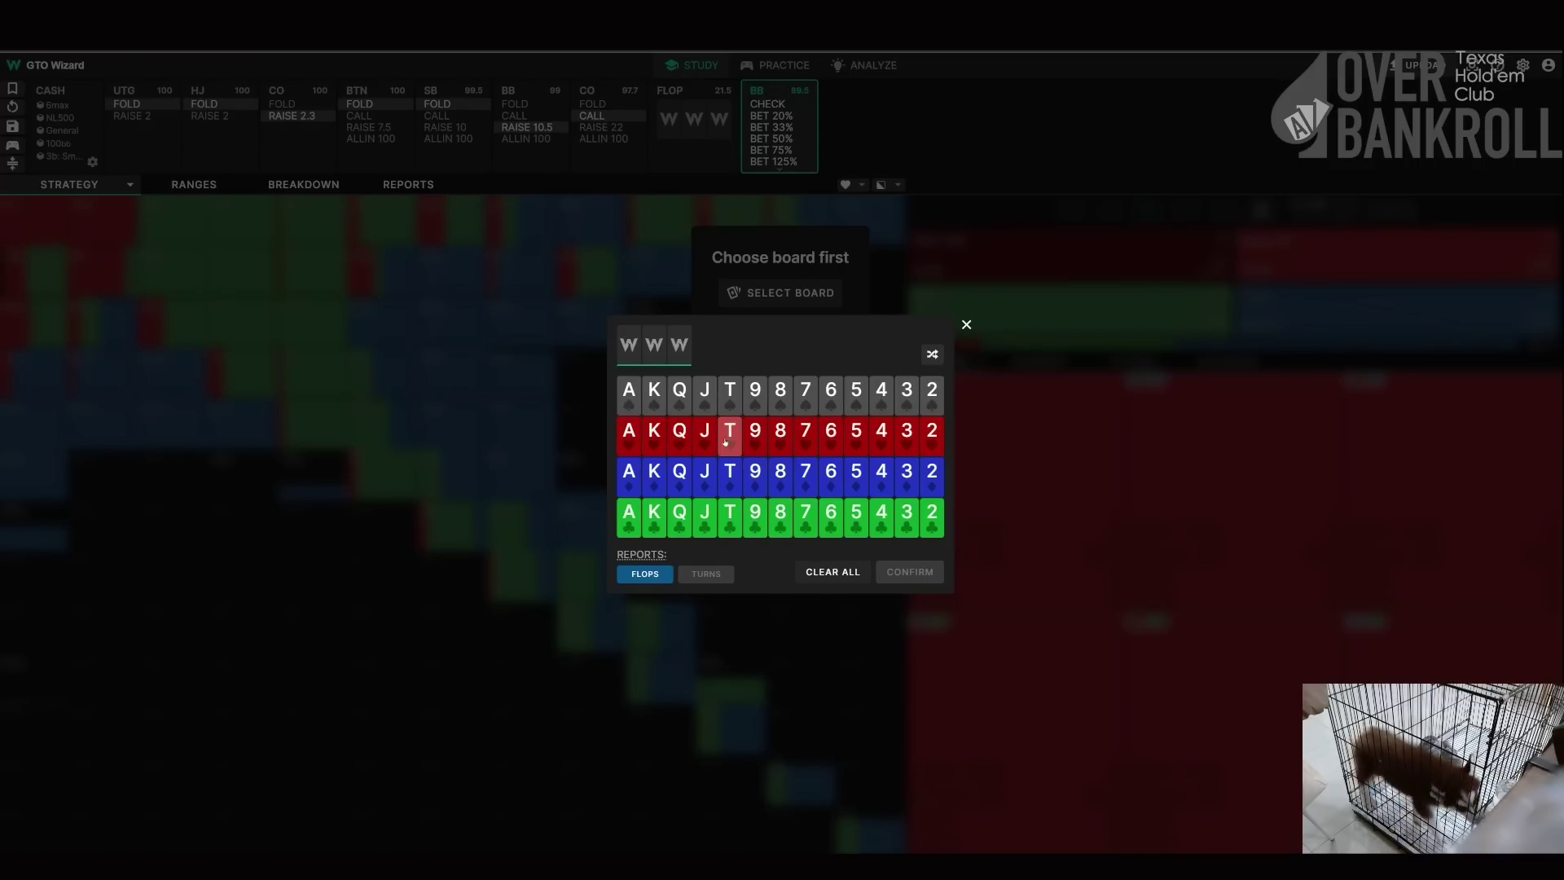
# - Set the flop to the queen of clubs, 3 of hearts and 2 of diamonds, and bet 50% as the big blind
pyautogui.click(680, 516)
pyautogui.click(907, 436)
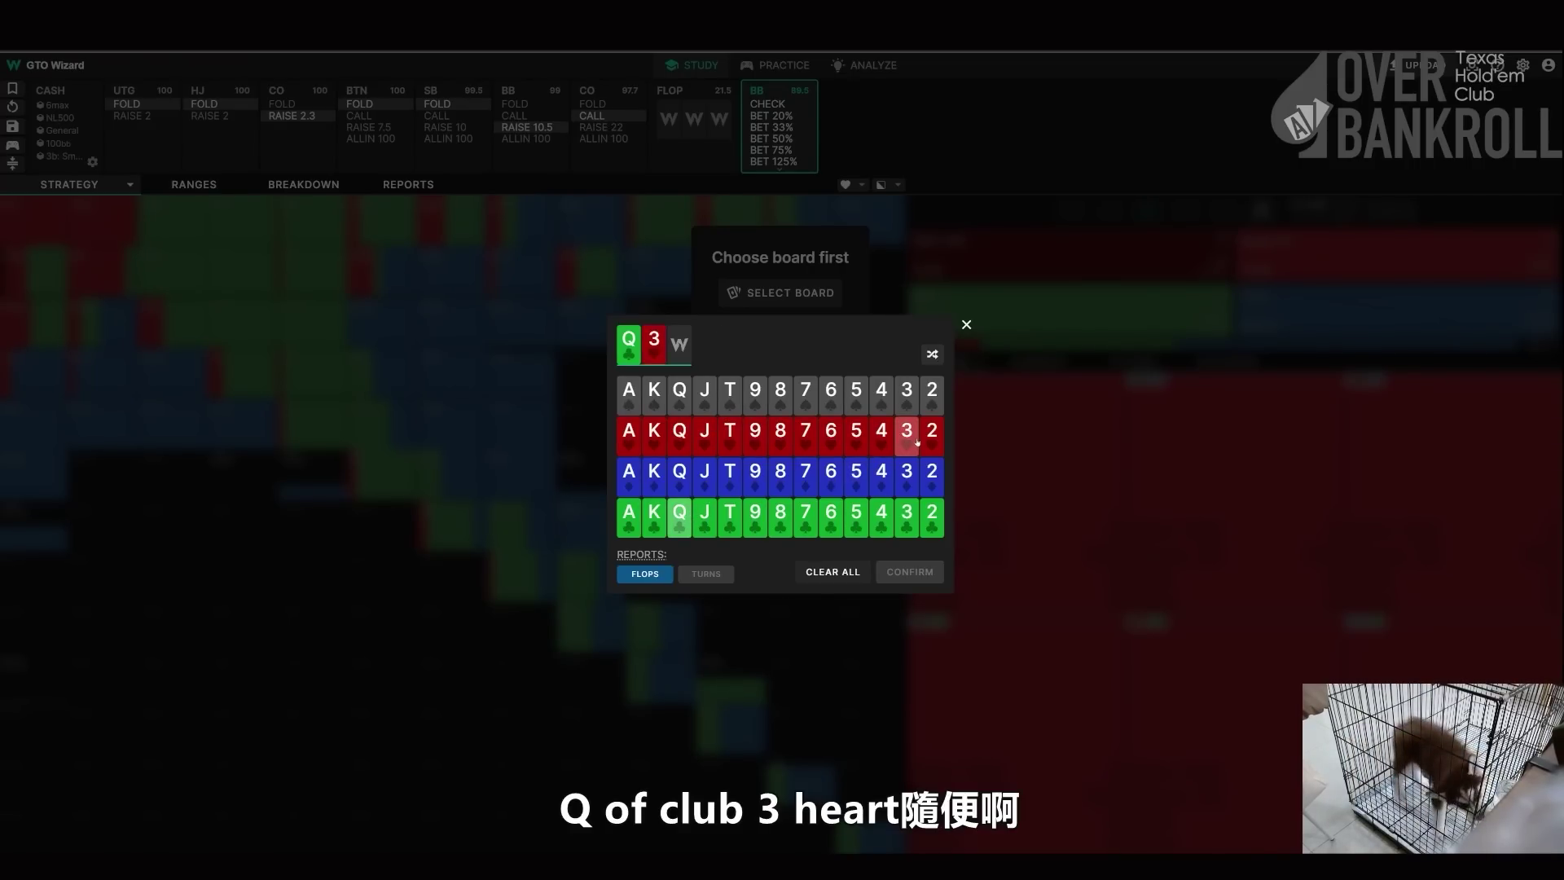
pyautogui.click(932, 477)
pyautogui.moveTo(774, 65)
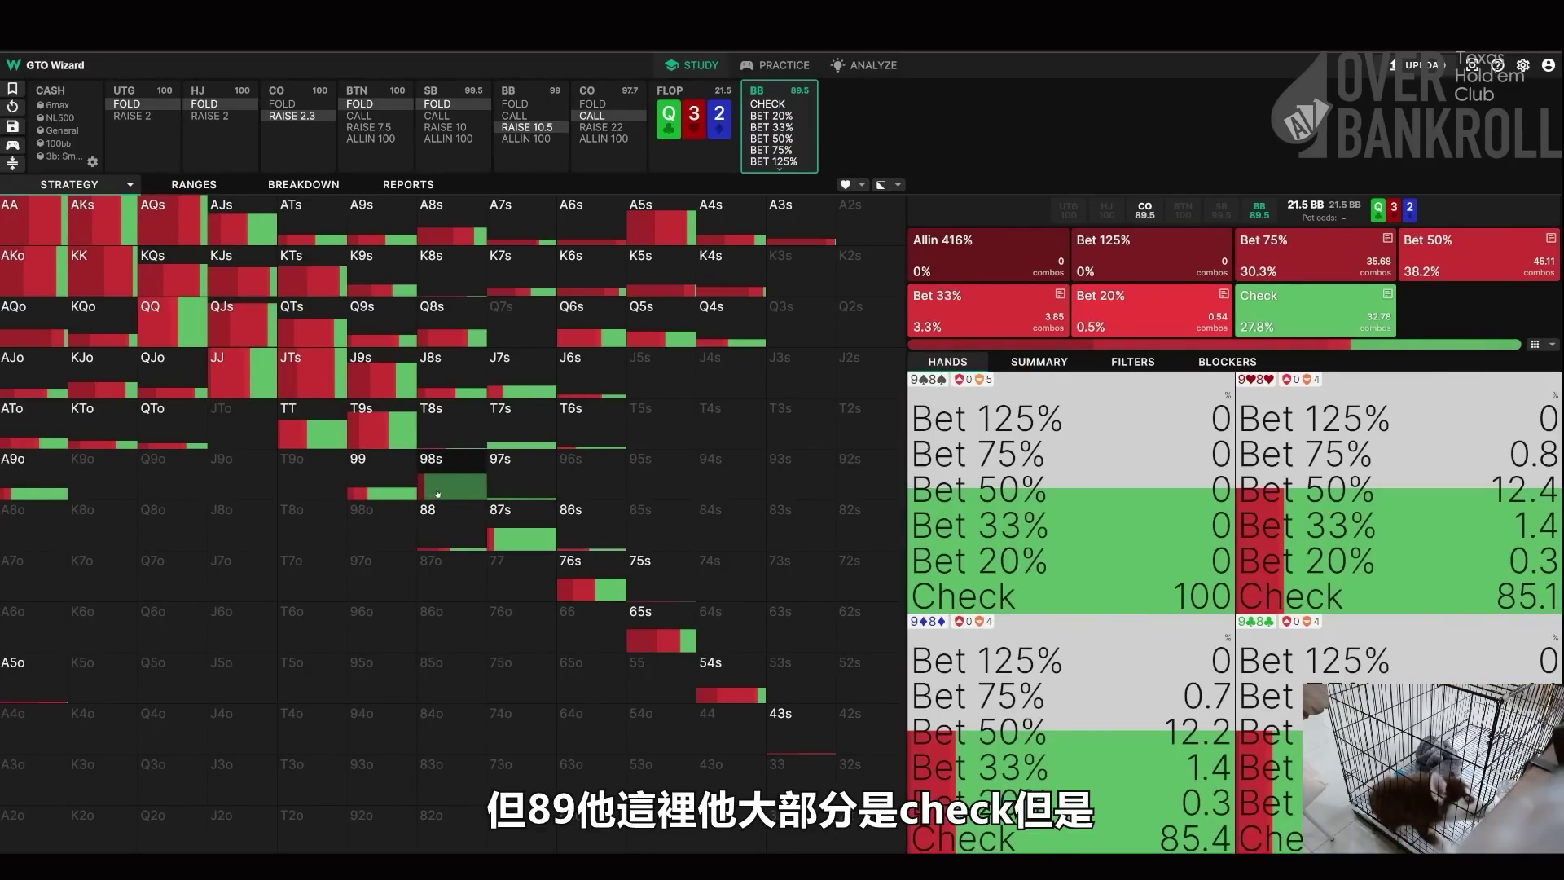
pyautogui.click(771, 139)
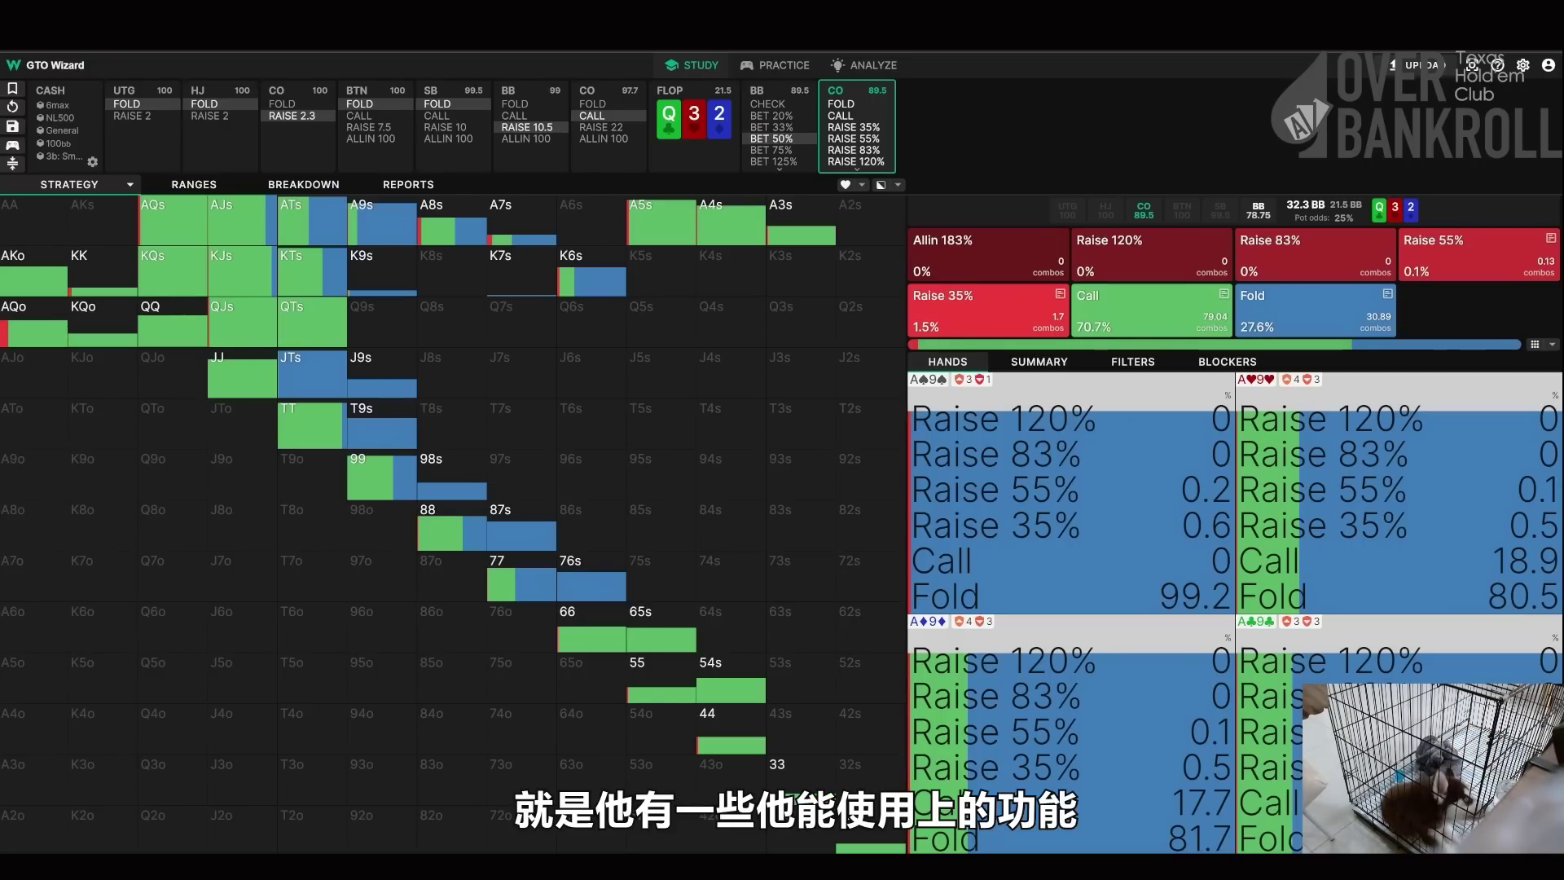
pyautogui.moveTo(778, 65)
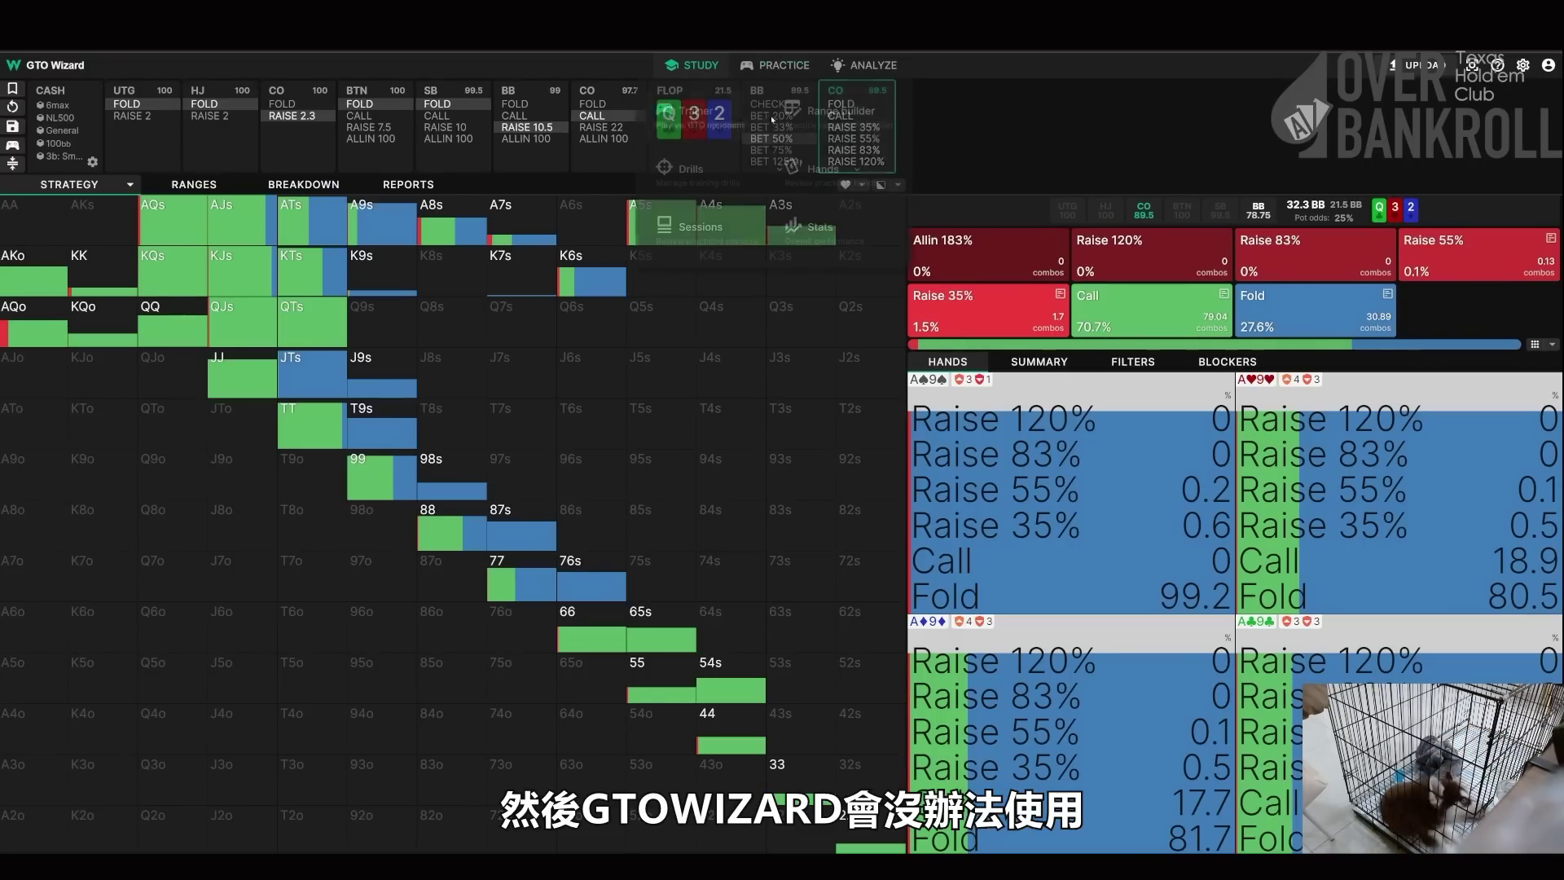